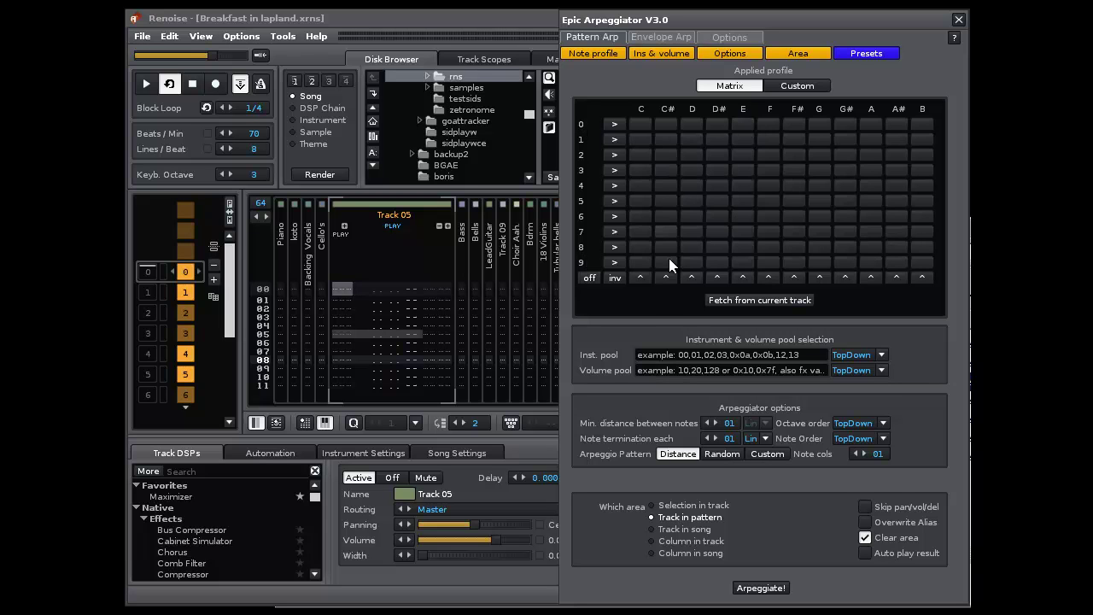
- Tick the notes C, D and D# in octave 3 of the note matrix, and untick them again
left_click(639, 170)
left_click(717, 170)
left_click(693, 170)
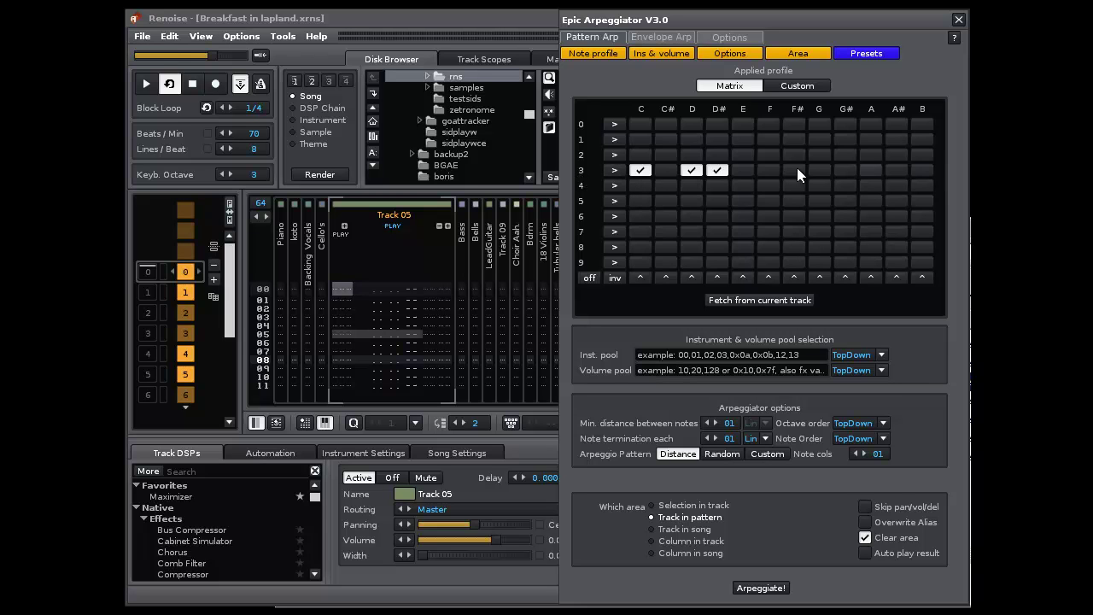
left_click(641, 170)
left_click(692, 170)
left_click(717, 170)
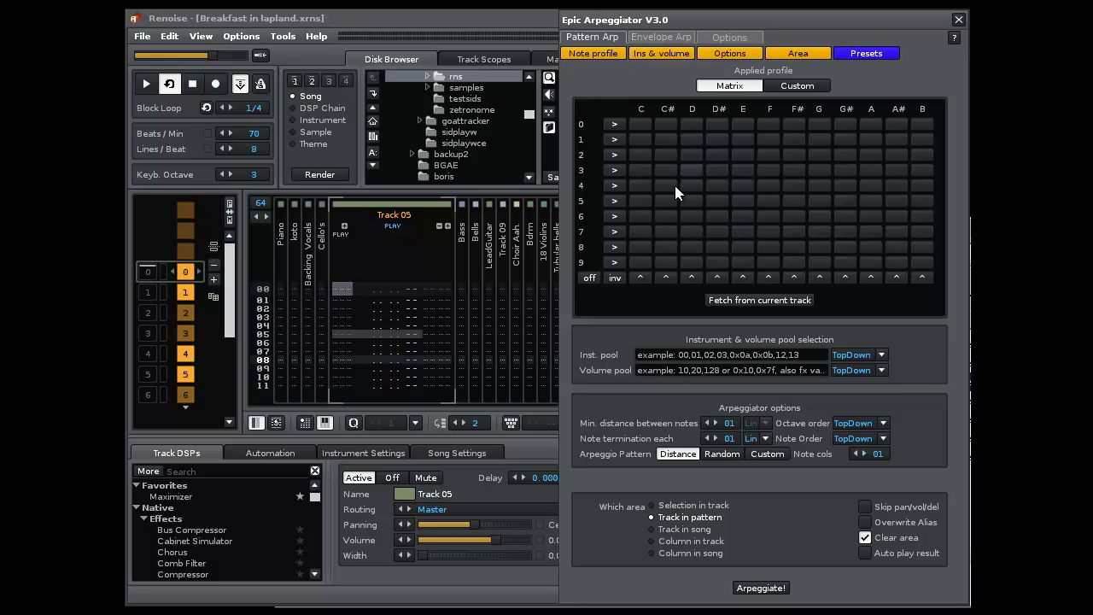
- Tick the notes C, C#, D, F and G in octave 4 of the note matrix
left_click(641, 186)
left_click(666, 185)
left_click(692, 185)
left_click(820, 185)
left_click(769, 185)
- Invert the note selection of the whole octave 4 row several times, ending on the original selection
left_click(614, 190)
left_click(614, 189)
left_click(614, 190)
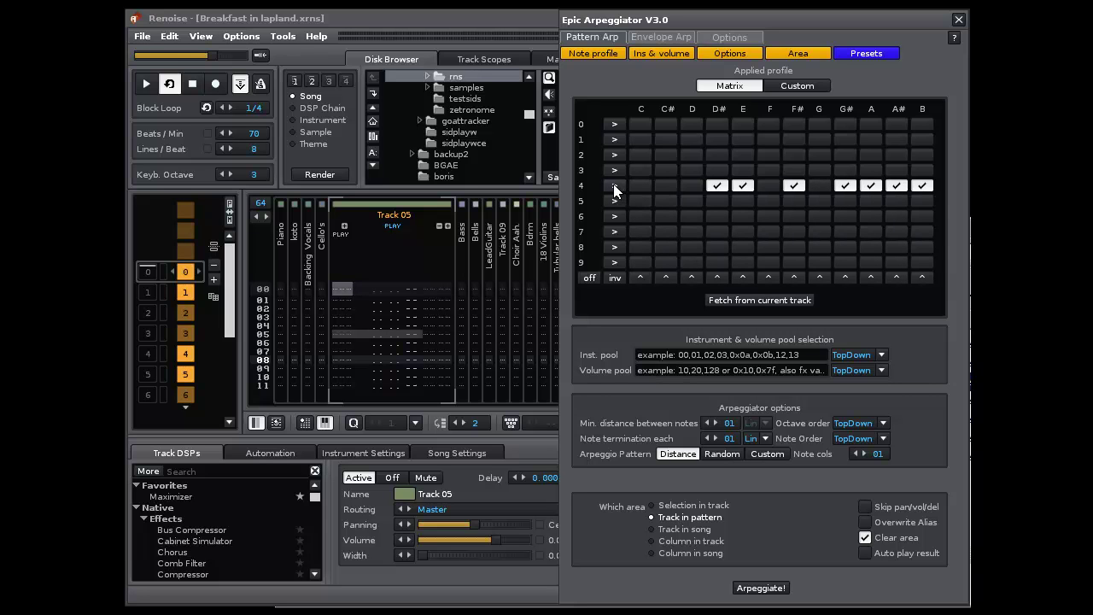
left_click(614, 189)
- Invert the C, C# and D note columns across all octaves, and invert each of them back
left_click(647, 277)
left_click(647, 278)
left_click(667, 278)
left_click(666, 278)
left_click(692, 278)
left_click(692, 278)
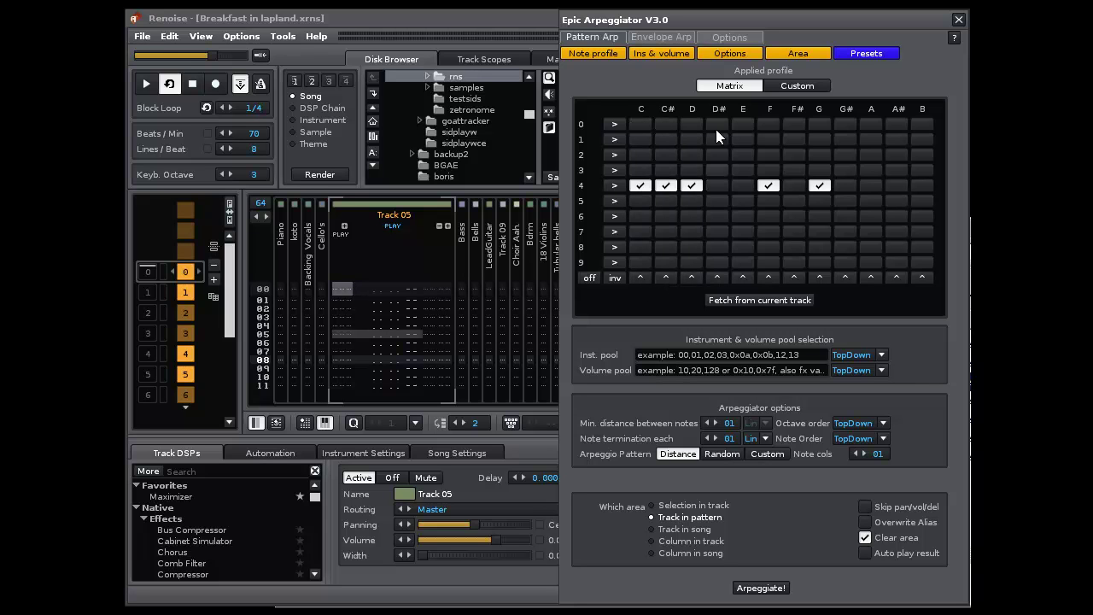
- Invert the entire note matrix and back, and turn off all its notes
left_click(614, 278)
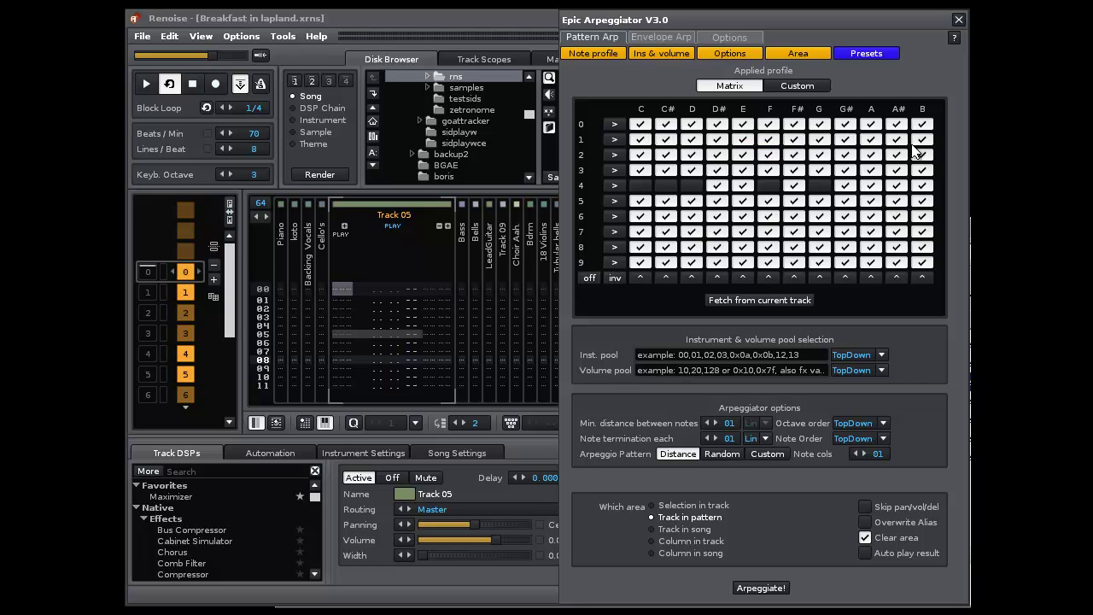
left_click(614, 278)
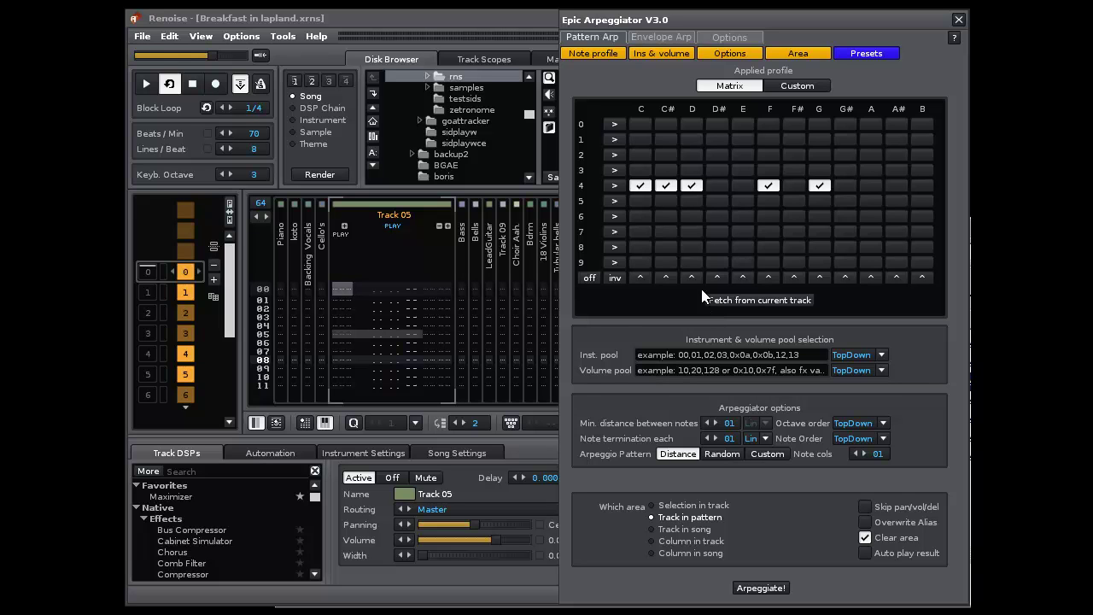
left_click(590, 279)
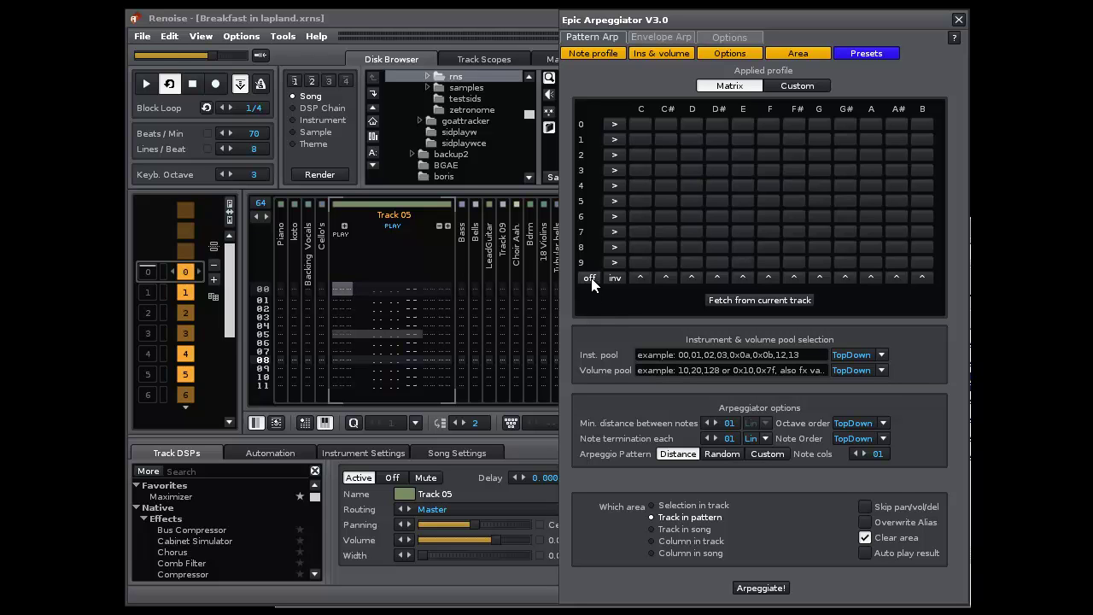
- Examine the custom note profile and its example entry as an alternative to the matrix
left_click(792, 86)
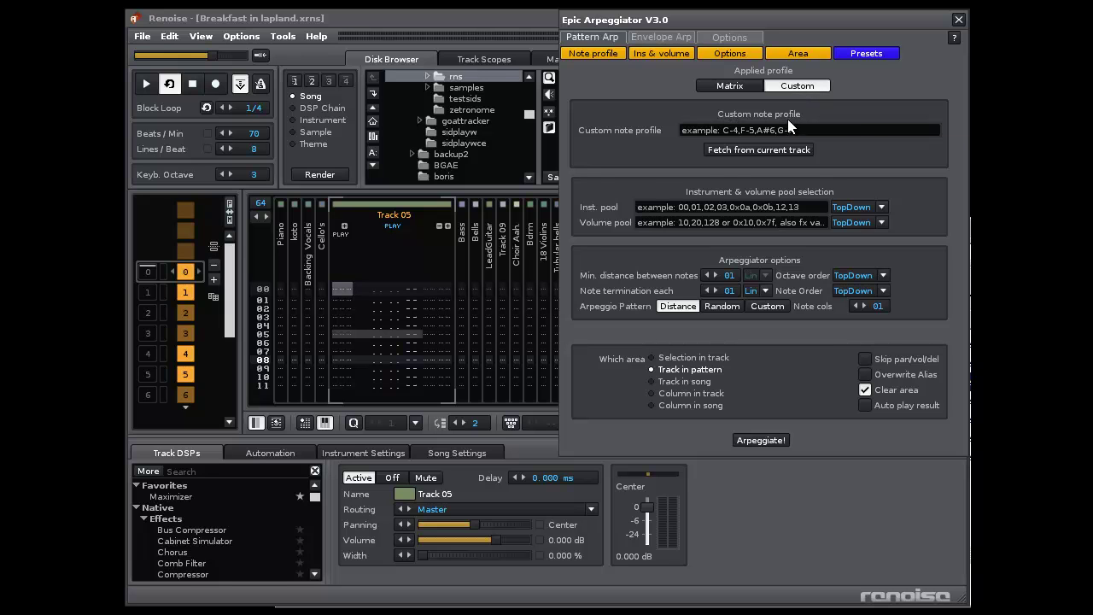
left_click(806, 87)
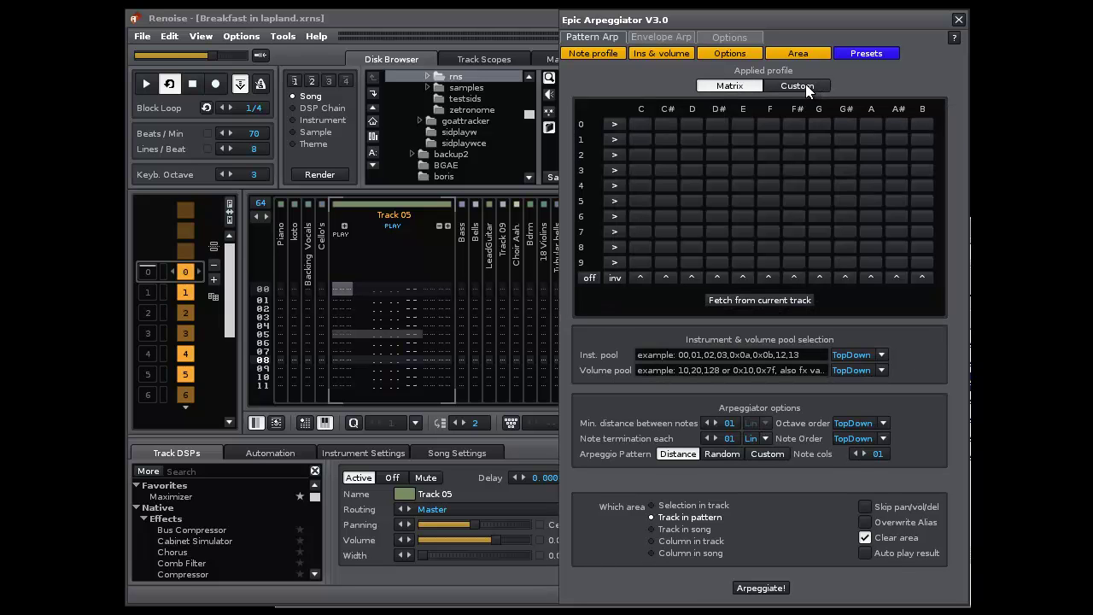
left_click(806, 86)
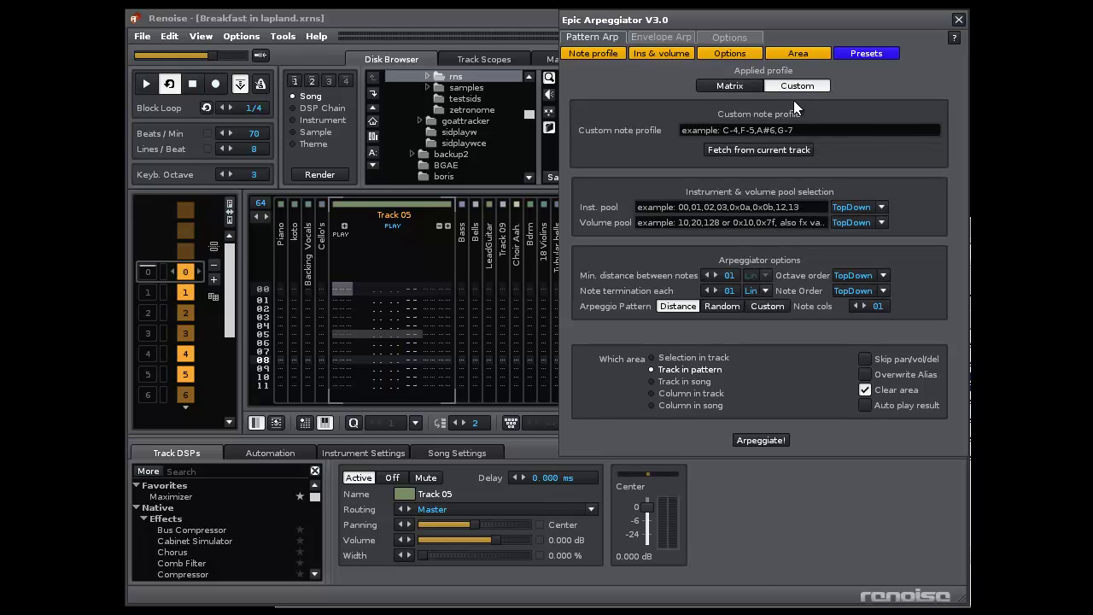
left_click(817, 128)
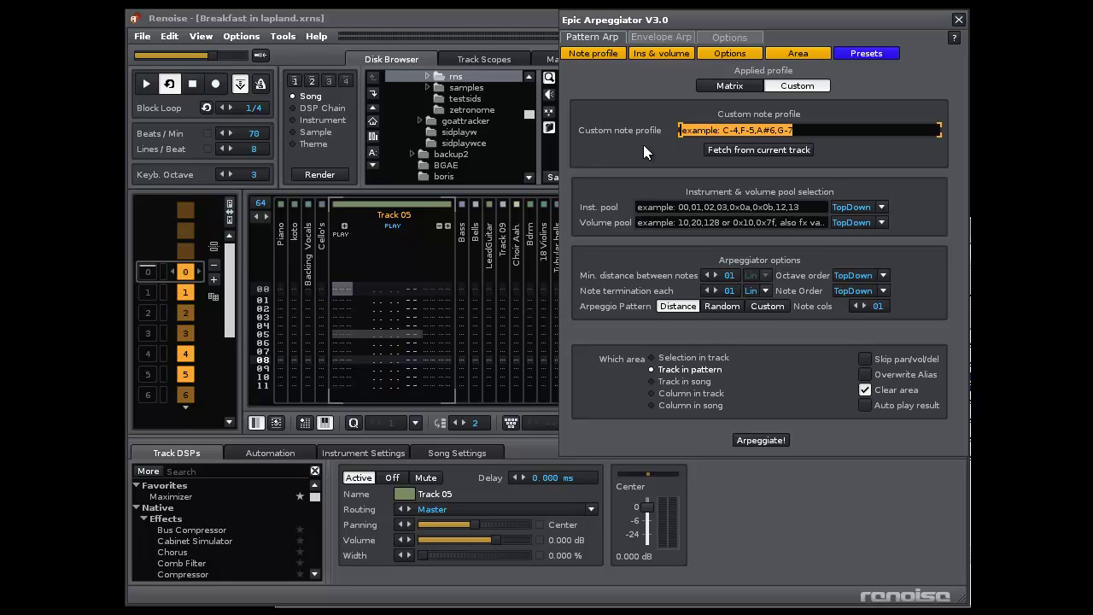
- Switch the applied profile back to the matrix and tick C, E and G in octave 4
left_click(731, 88)
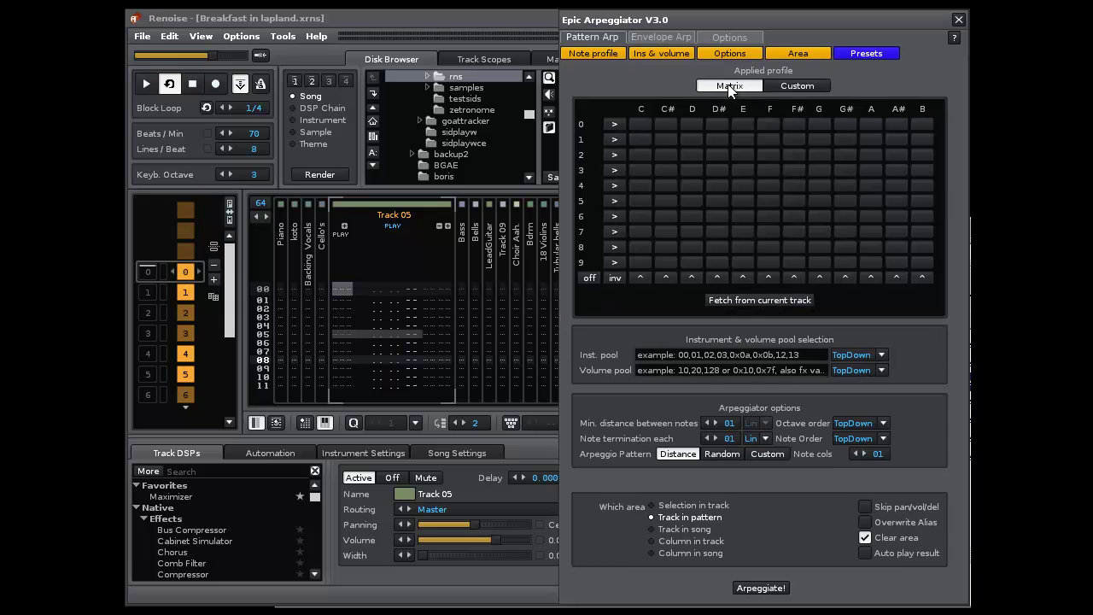
left_click(641, 185)
left_click(745, 188)
left_click(821, 189)
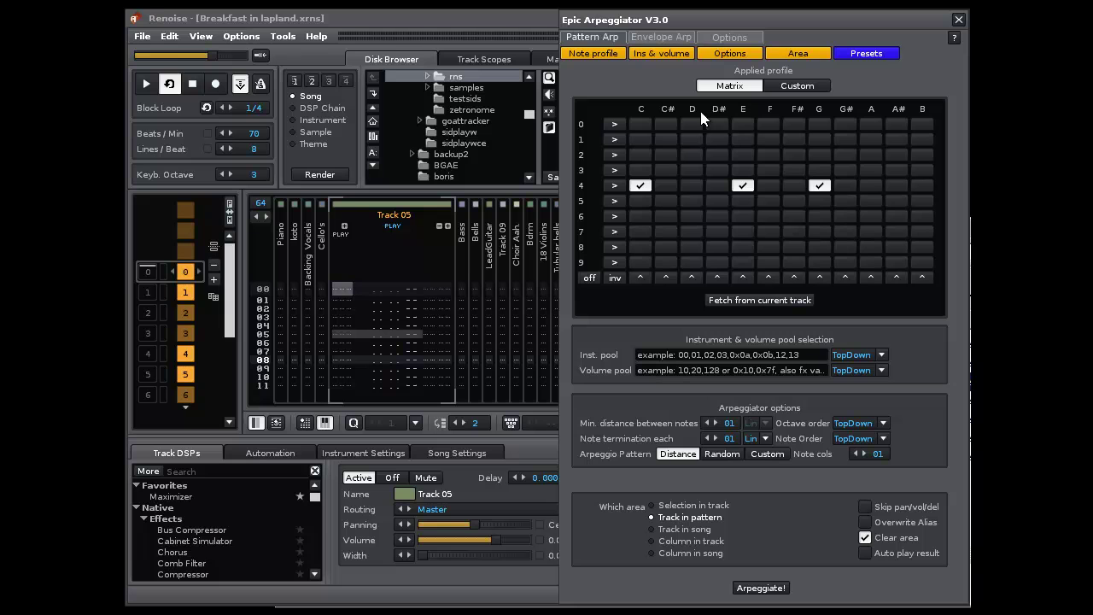
- Switch to the custom profile and replace its example text with the notes C-3,E-3,G-3,B-3,G-3,G-3,A-3,E-3
left_click(811, 87)
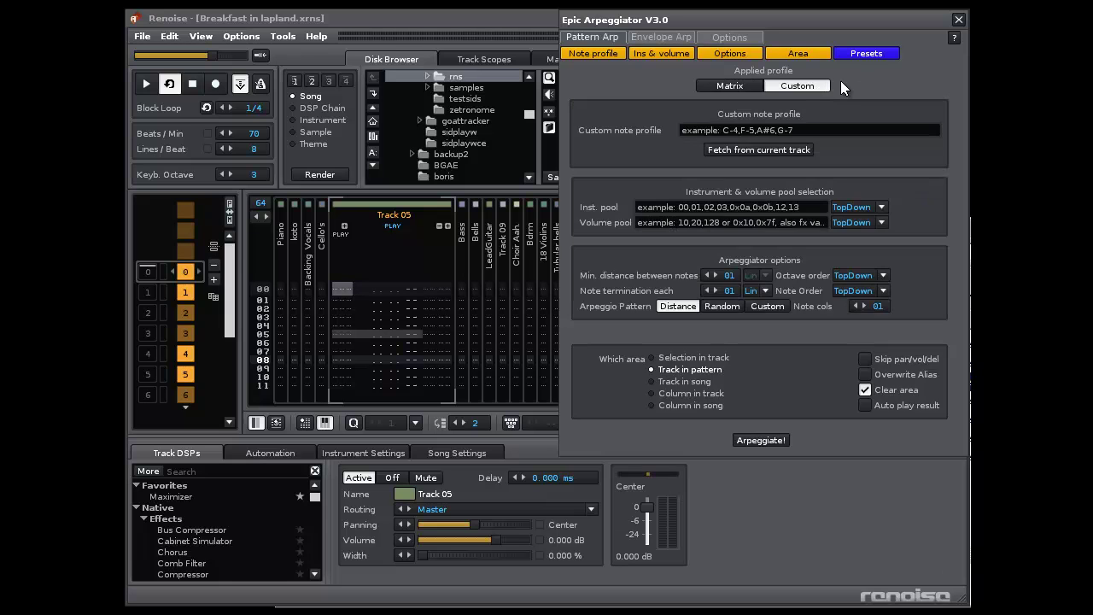
left_click(810, 135)
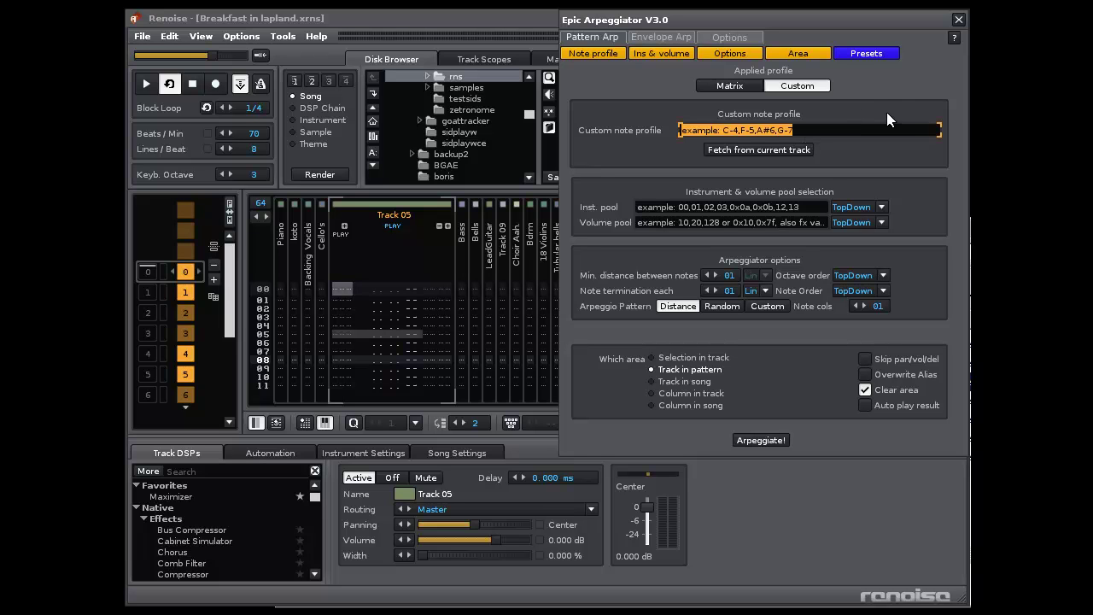
key("BackSpace")
key("Return")
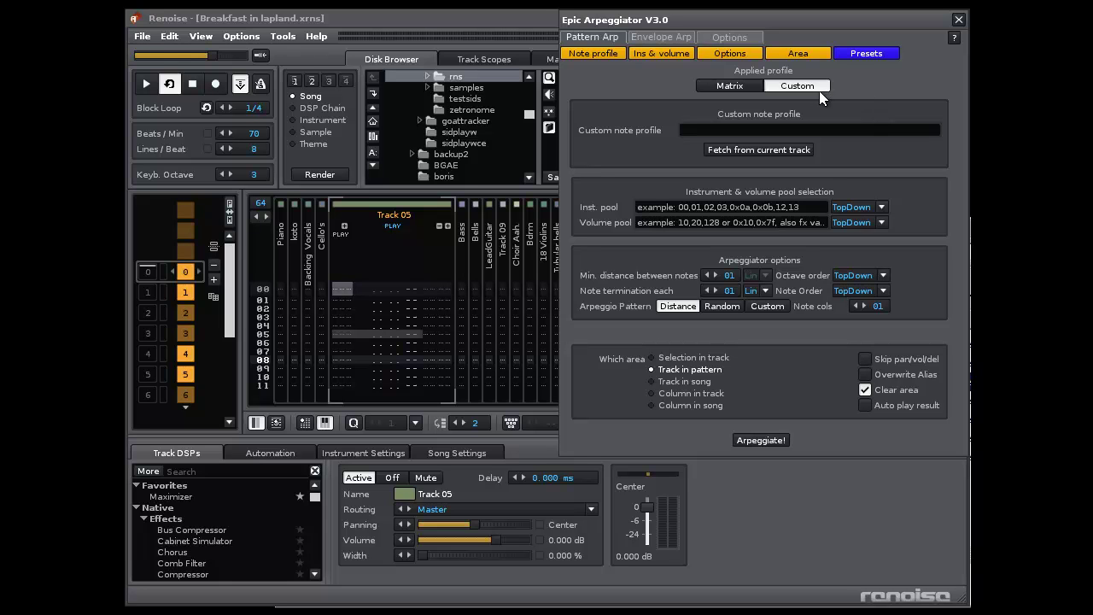
left_click(750, 35)
left_click(613, 38)
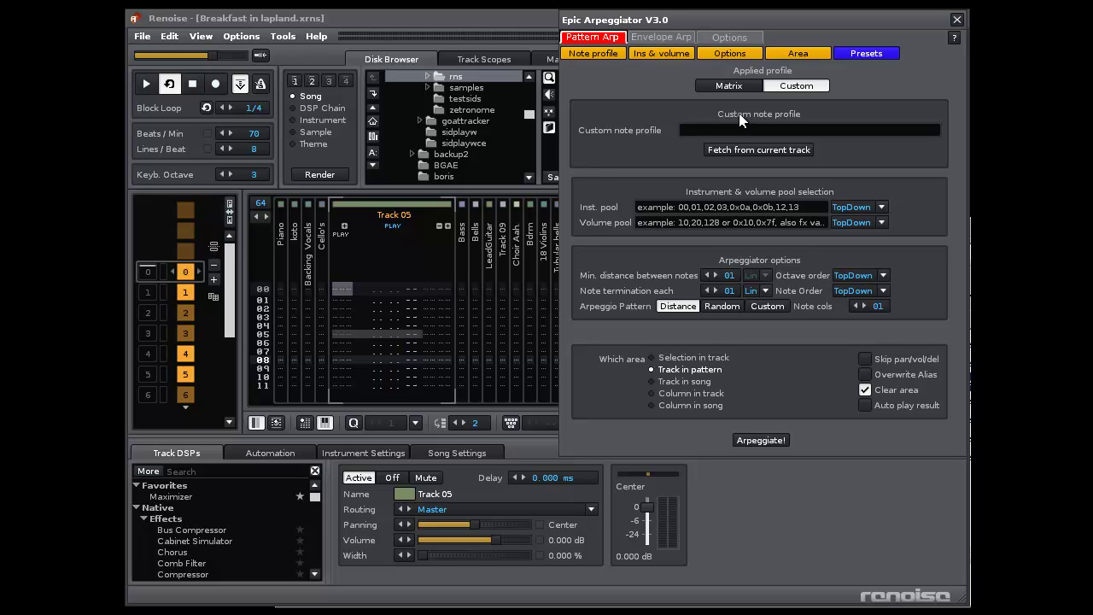
type("C-3")
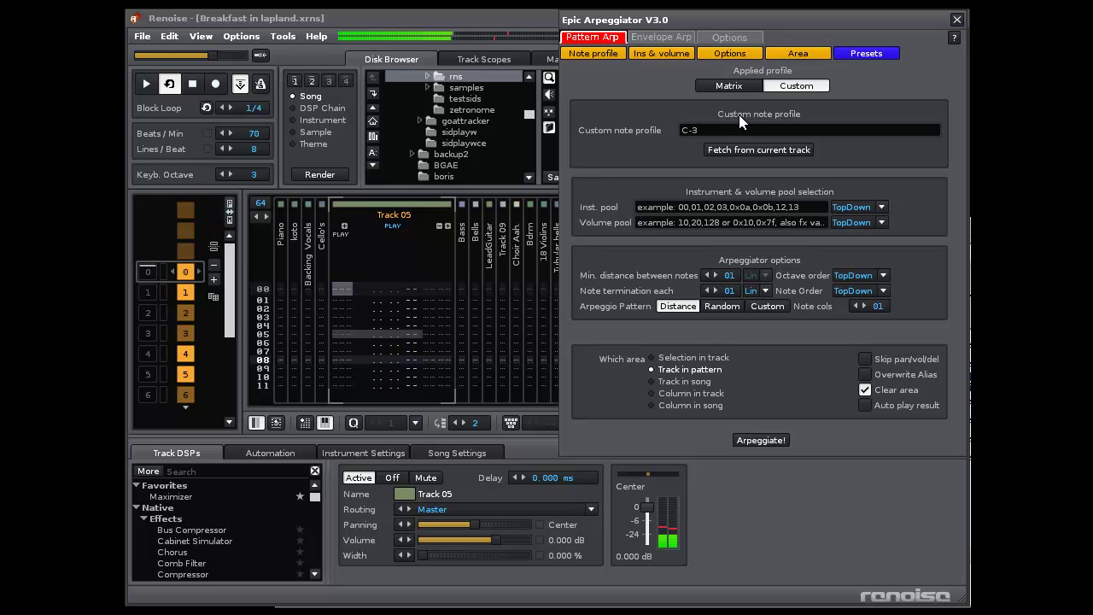
type(",E-3,G-3")
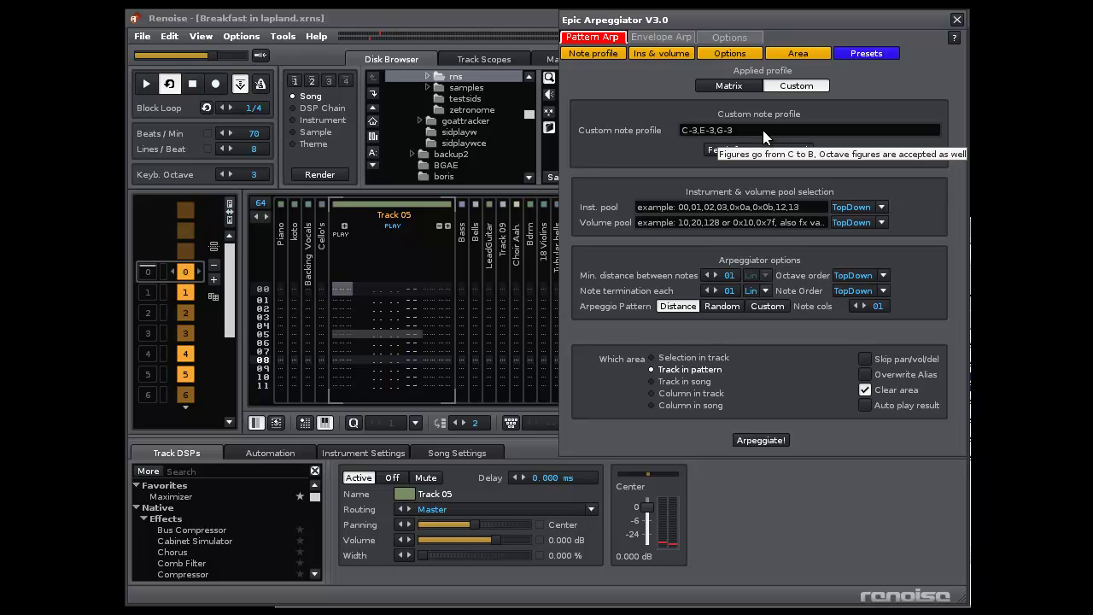
type(",B-3,G-3,A-3,E-3")
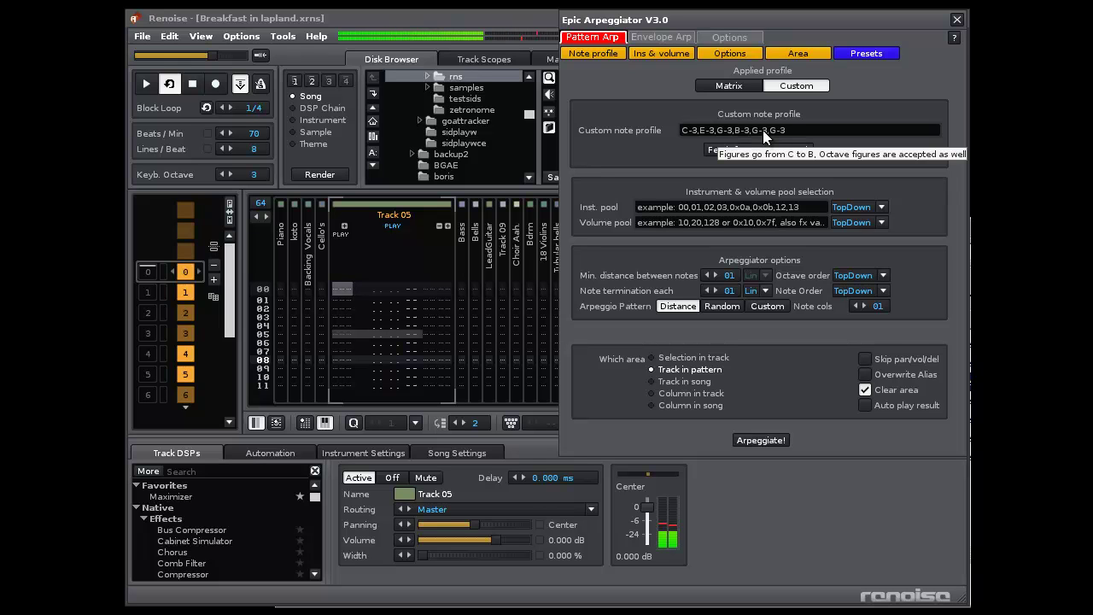
left_click(784, 130)
type("G-3,A-3,E-3")
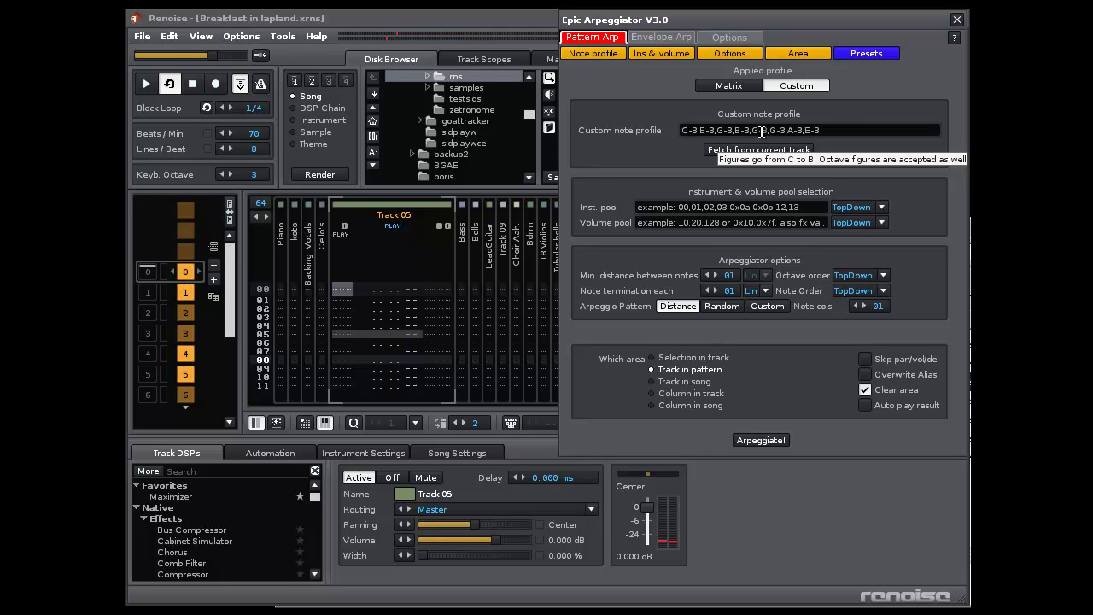
- Compare the custom and matrix profiles, and arpeggiate Track 05 in the pattern using the matrix profile
left_click(736, 87)
left_click(799, 85)
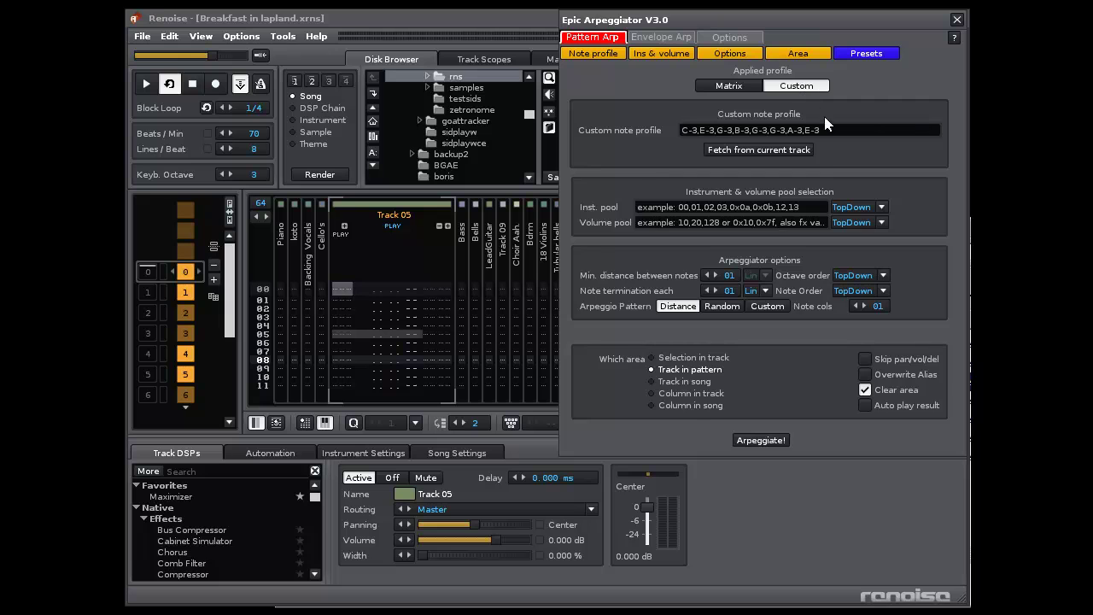
left_click(750, 86)
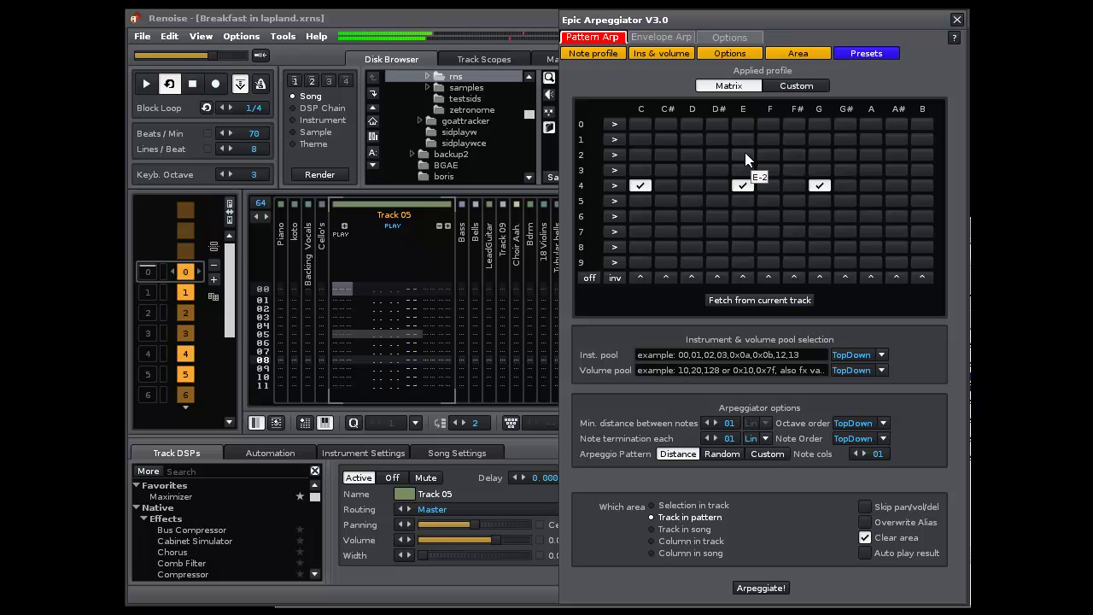
left_click(796, 87)
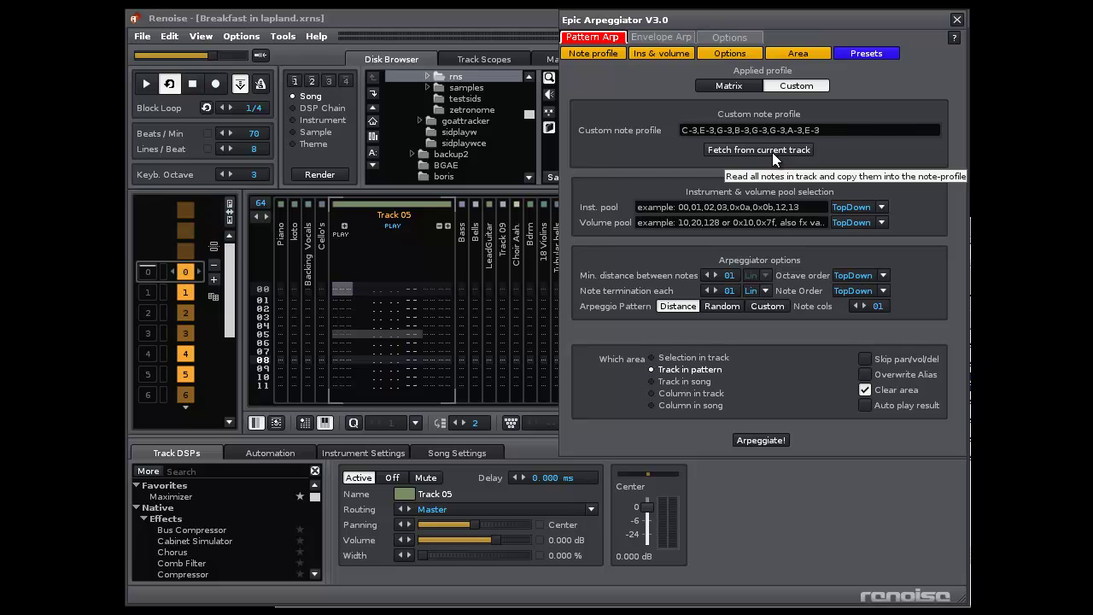
left_click(741, 86)
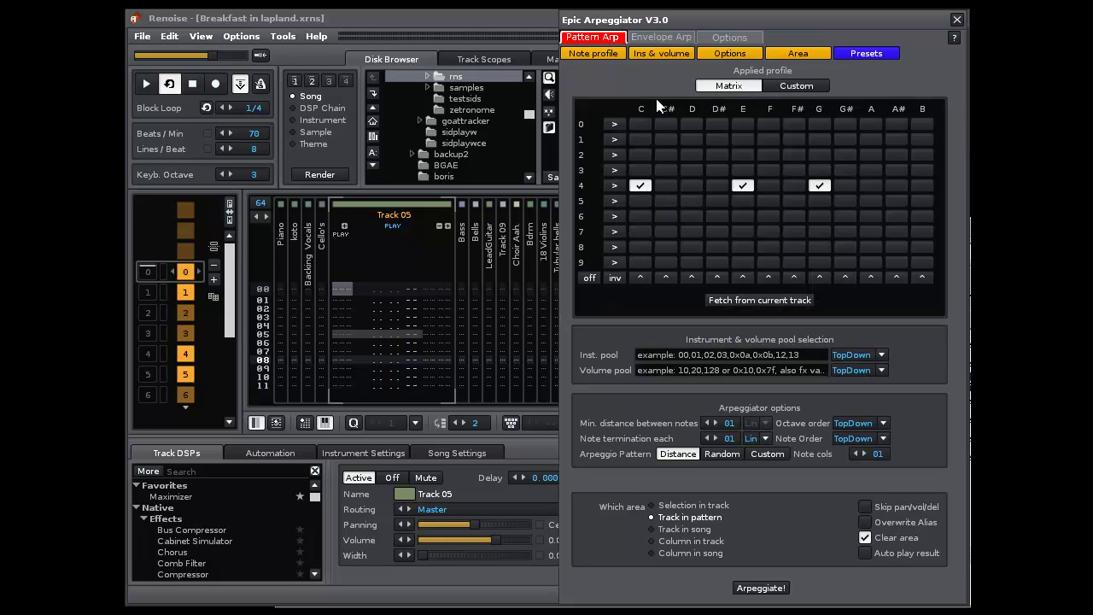
left_click(761, 588)
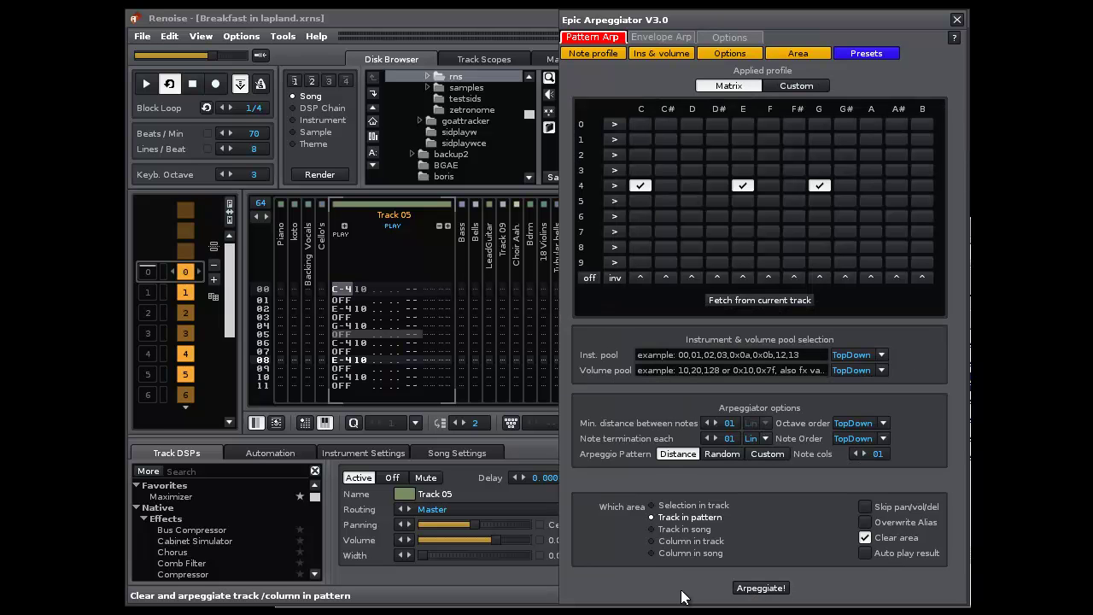
- Clear the note matrix and refill it with the notes fetched from the current track
left_click(590, 277)
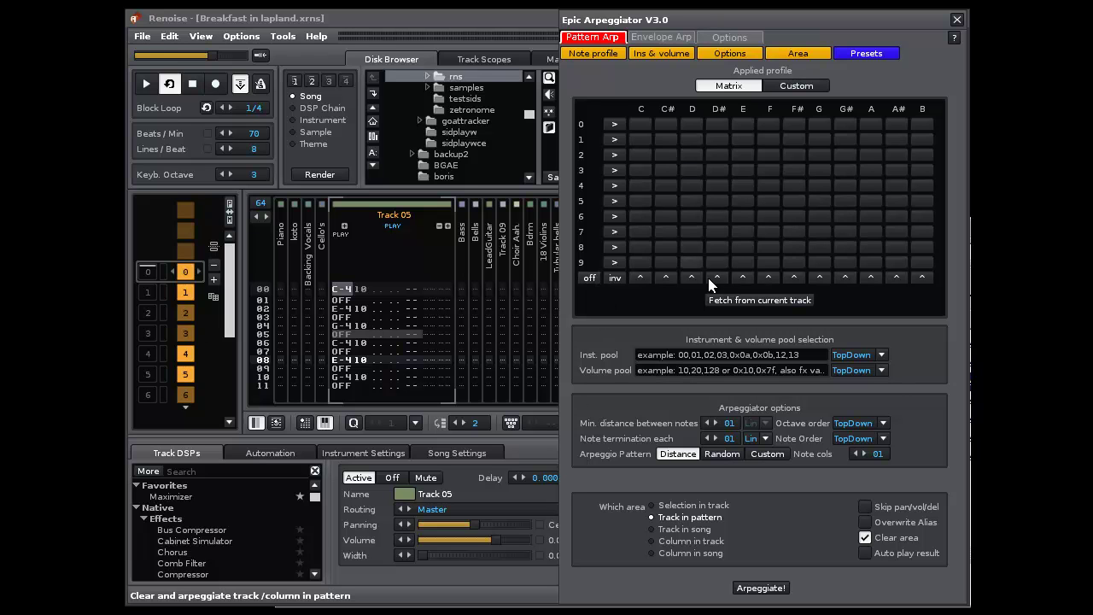
left_click(742, 301)
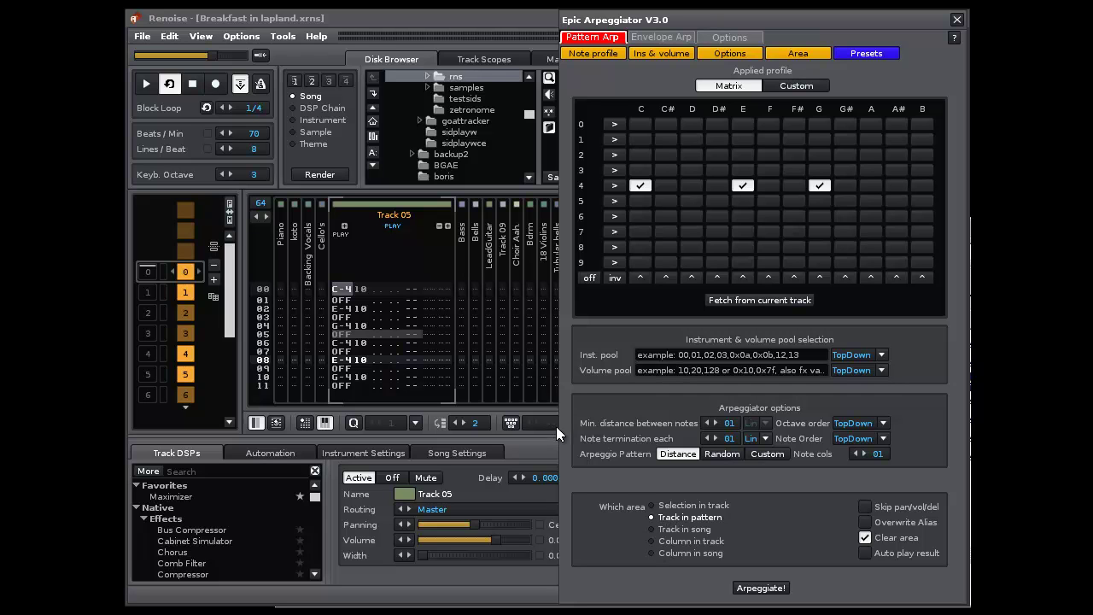
- Clear the matrix and fetch only the notes from a selection of lines 00 to 02 in Track 05, using the Selection in track area
left_click(588, 282)
left_click(386, 315)
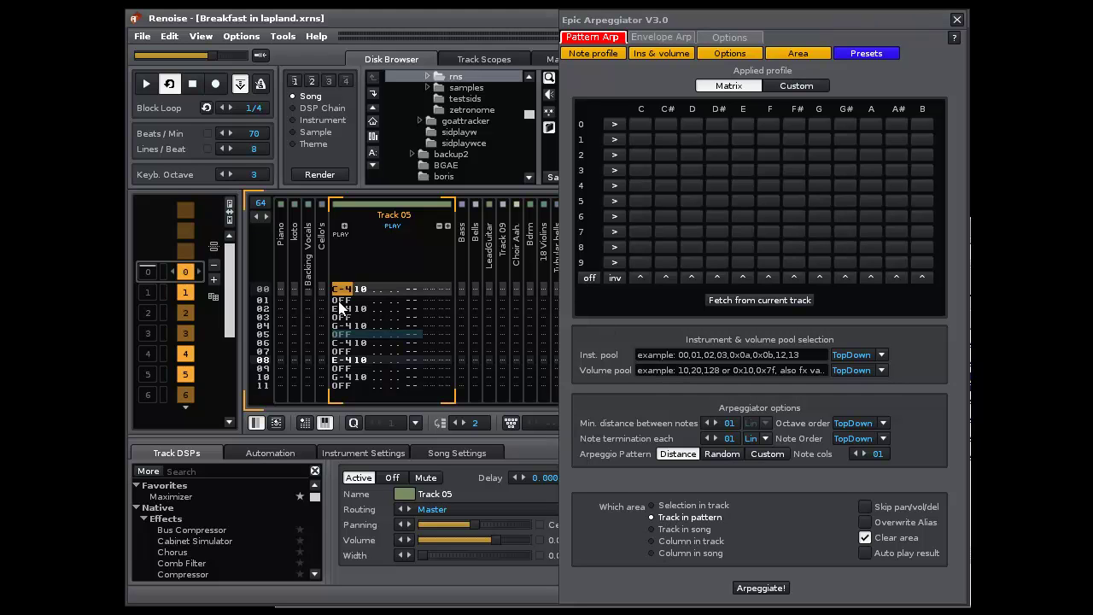
left_click_drag(373, 309, 376, 289)
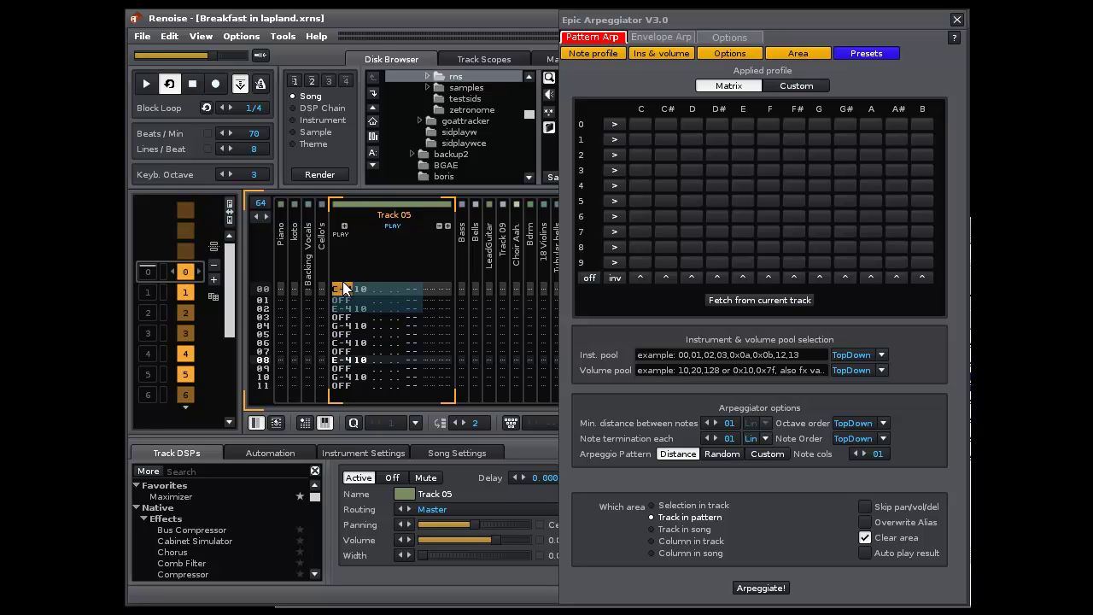
left_click(681, 506)
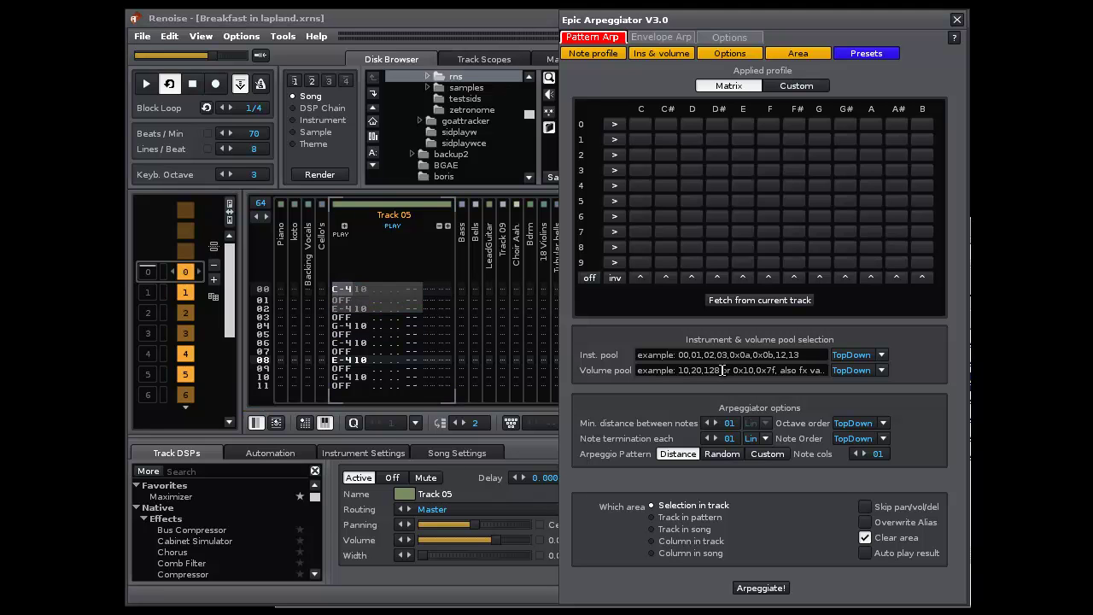
left_click(741, 301)
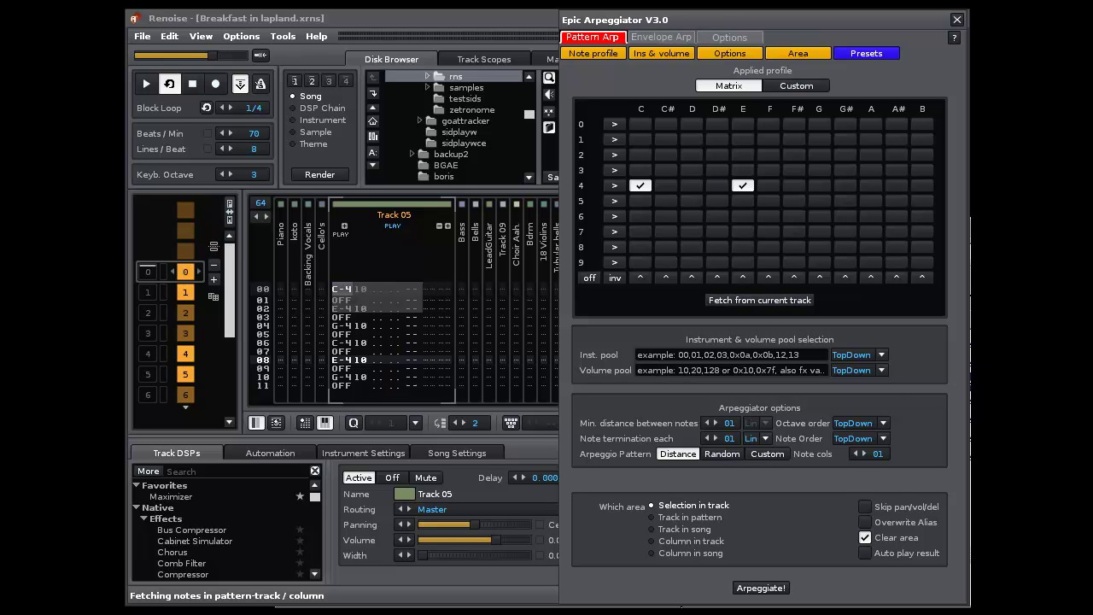
- Set the area to Track in pattern and fetch the current track's notes into the custom note profile
left_click(666, 517)
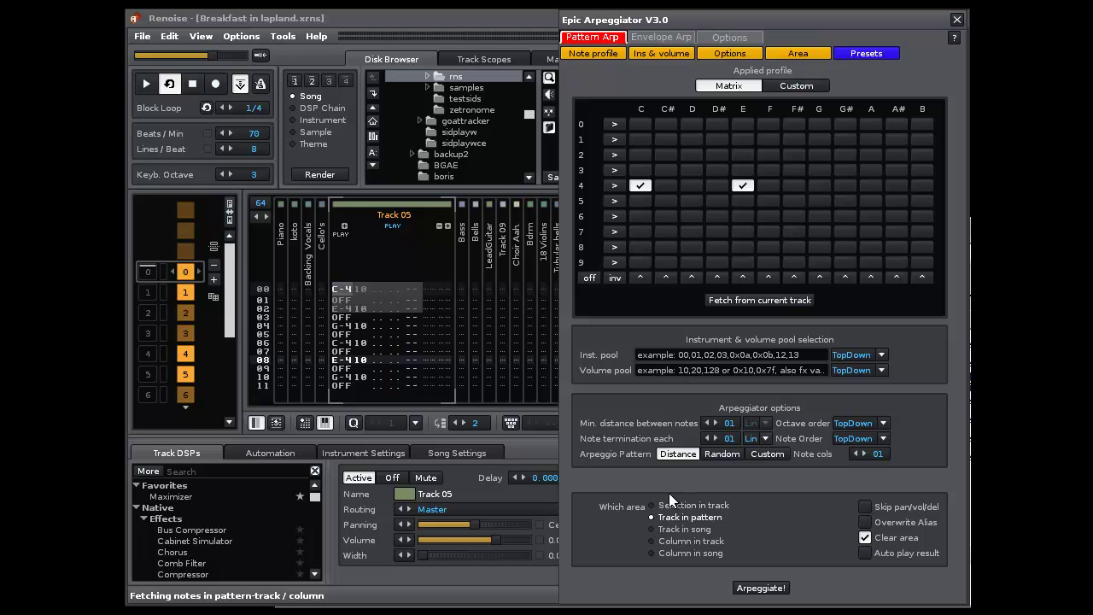
left_click(803, 87)
left_click(795, 151)
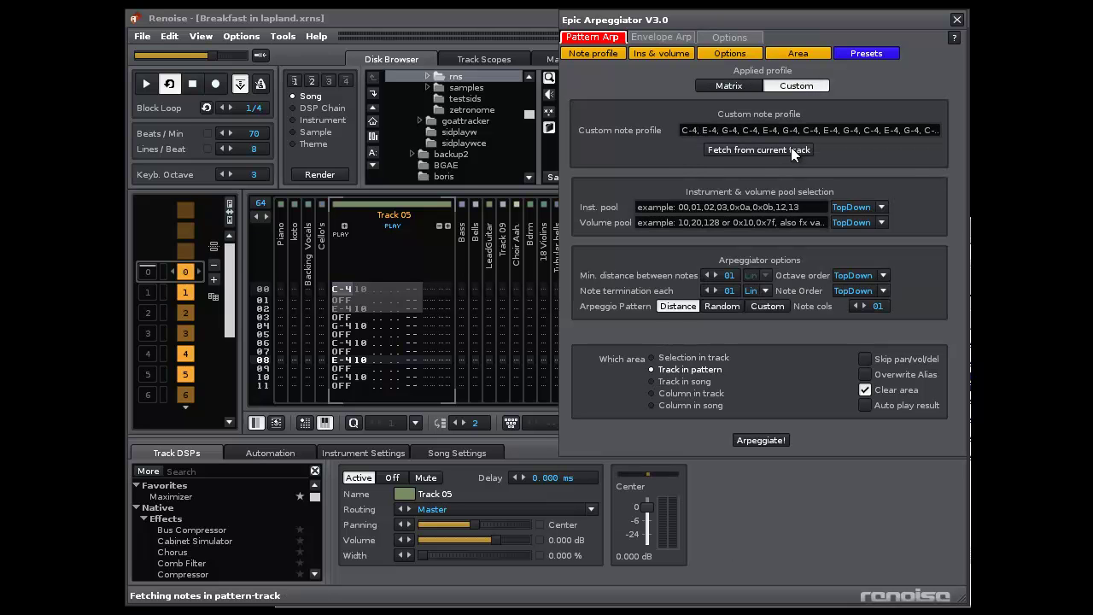
- Change the area to Selection in track and fetch the selected lines' notes into the custom note profile
left_click(800, 130)
left_click(654, 357)
left_click(777, 152)
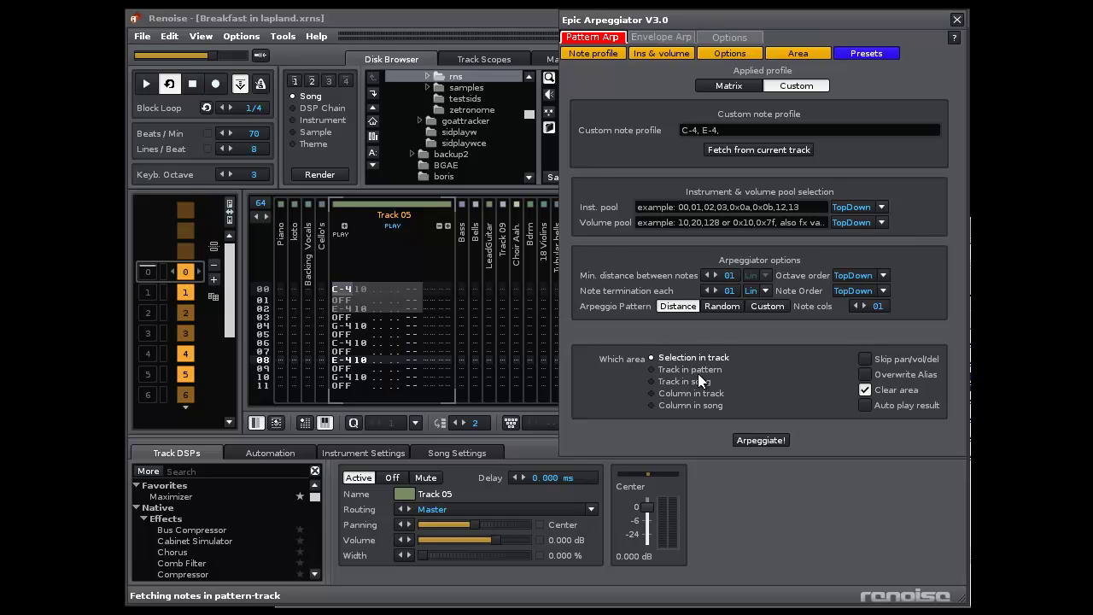
- Compare the Matrix and Custom views of the fetched note profile, keeping the Selection in track area
left_click(651, 393)
left_click(651, 356)
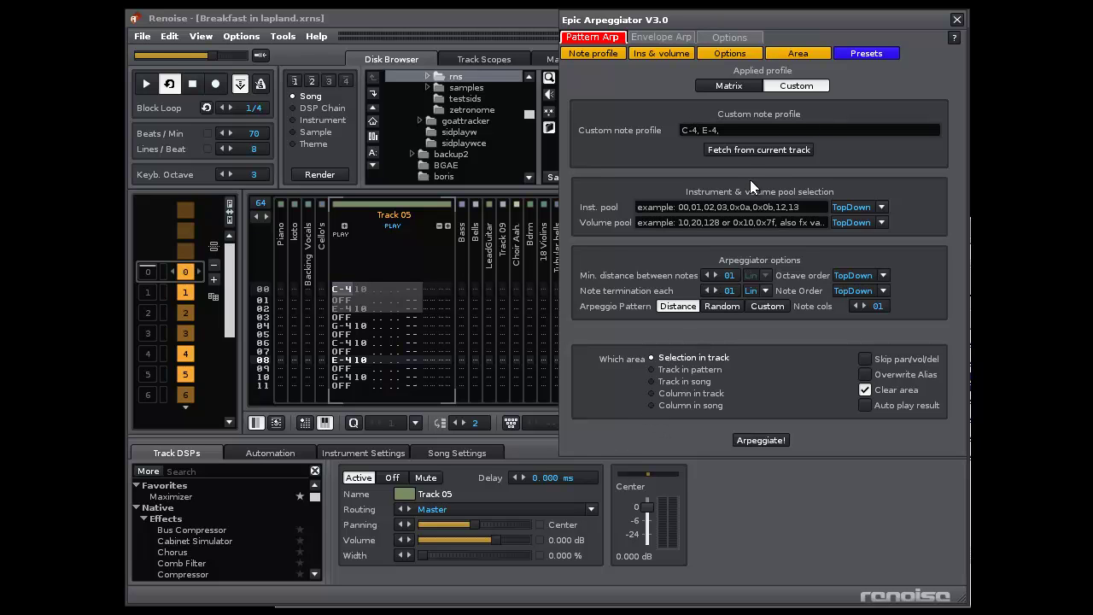
left_click(729, 85)
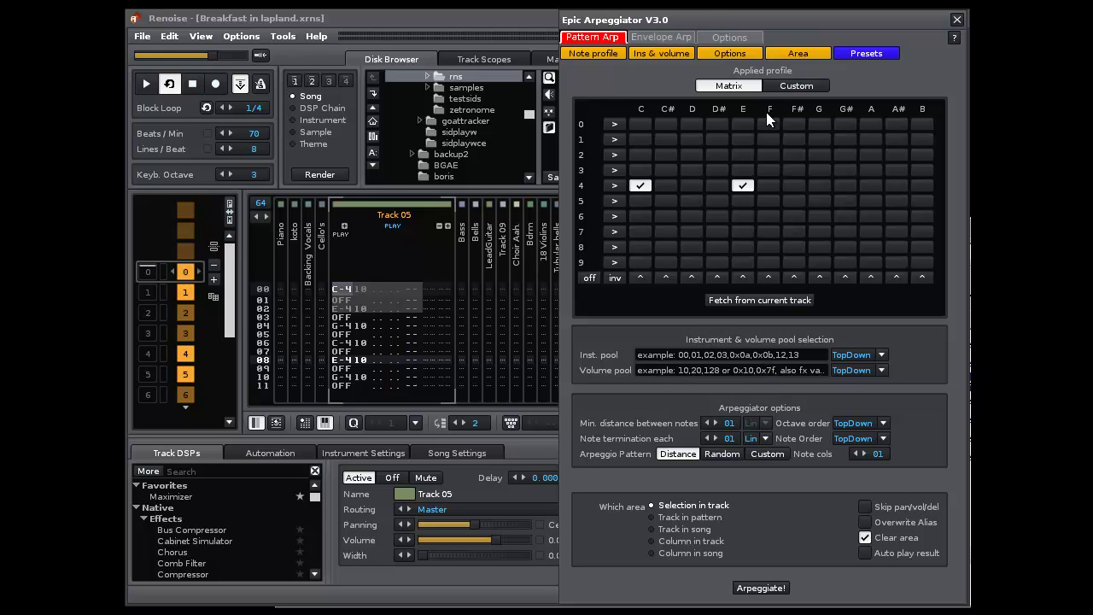
left_click(800, 87)
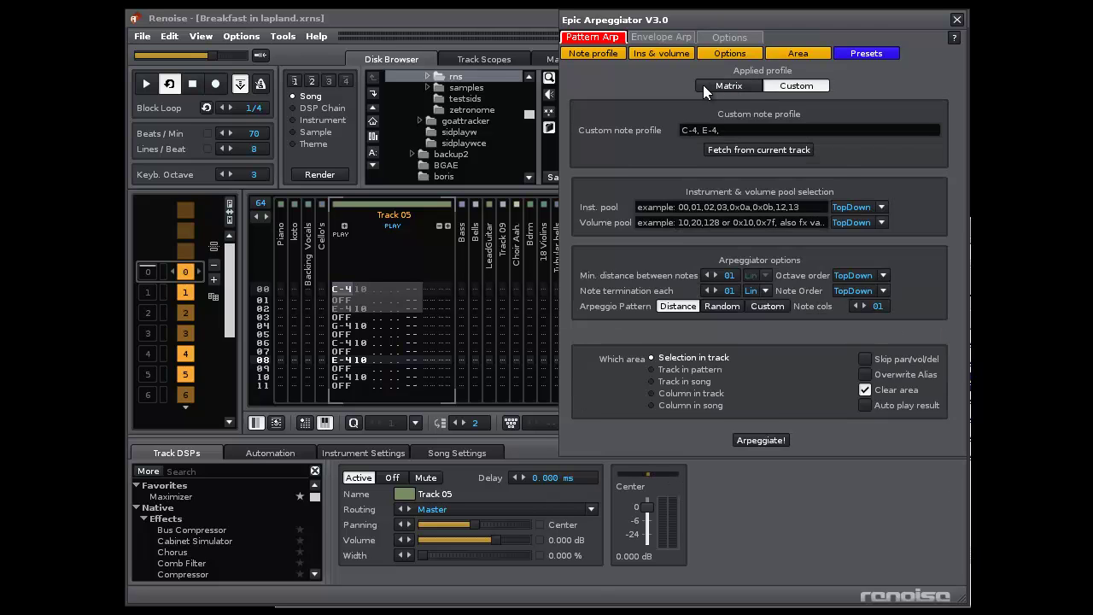
left_click(703, 85)
left_click(780, 87)
left_click_drag(839, 27, 663, 30)
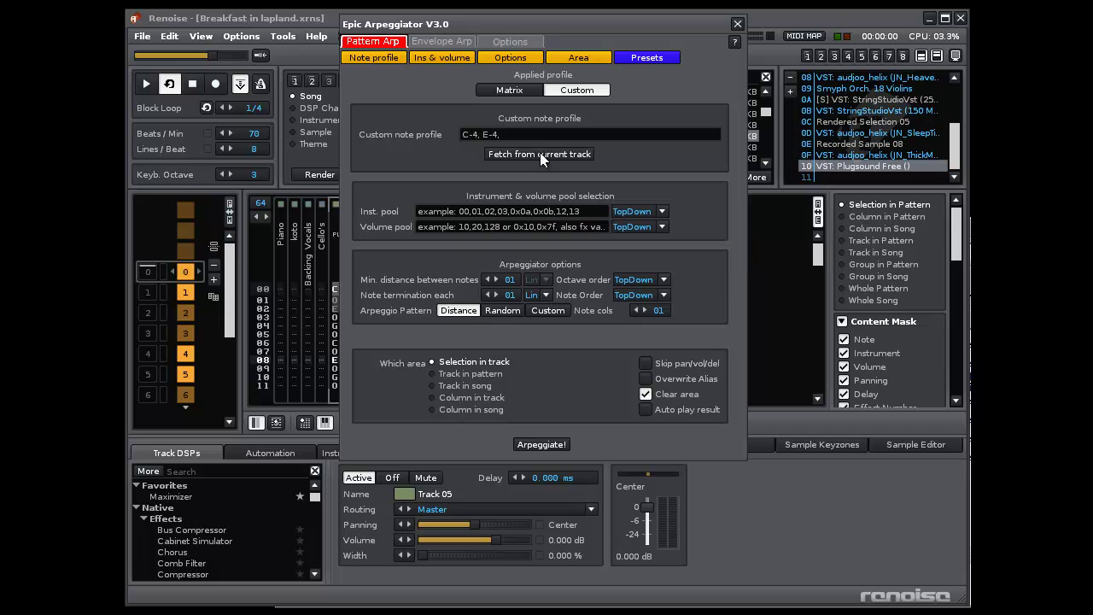
left_click(626, 134)
left_click(513, 93)
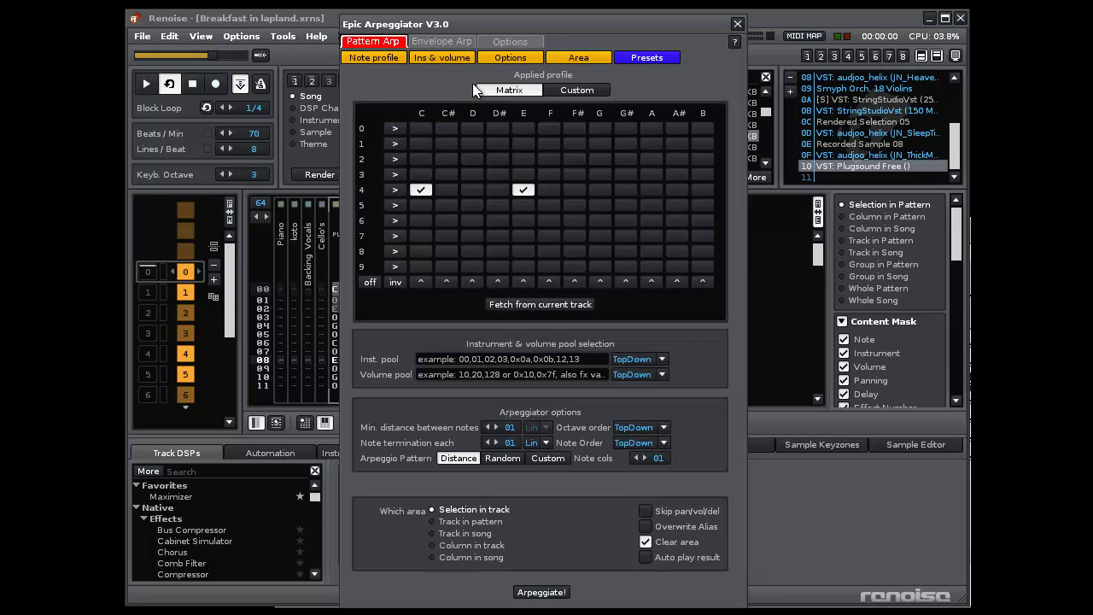
left_click(586, 92)
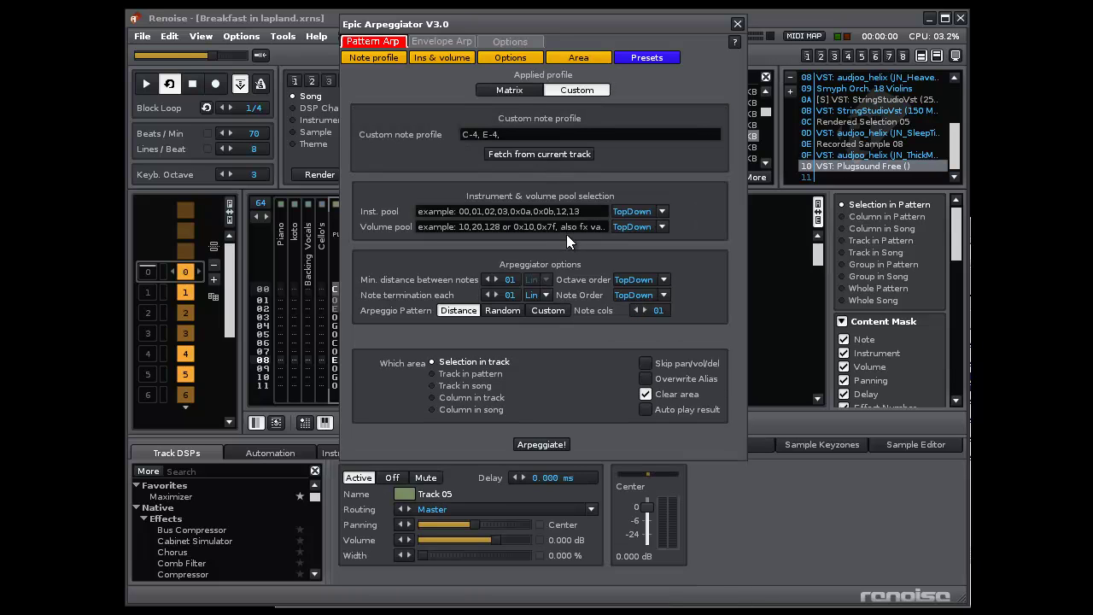
left_click_drag(615, 26, 768, 34)
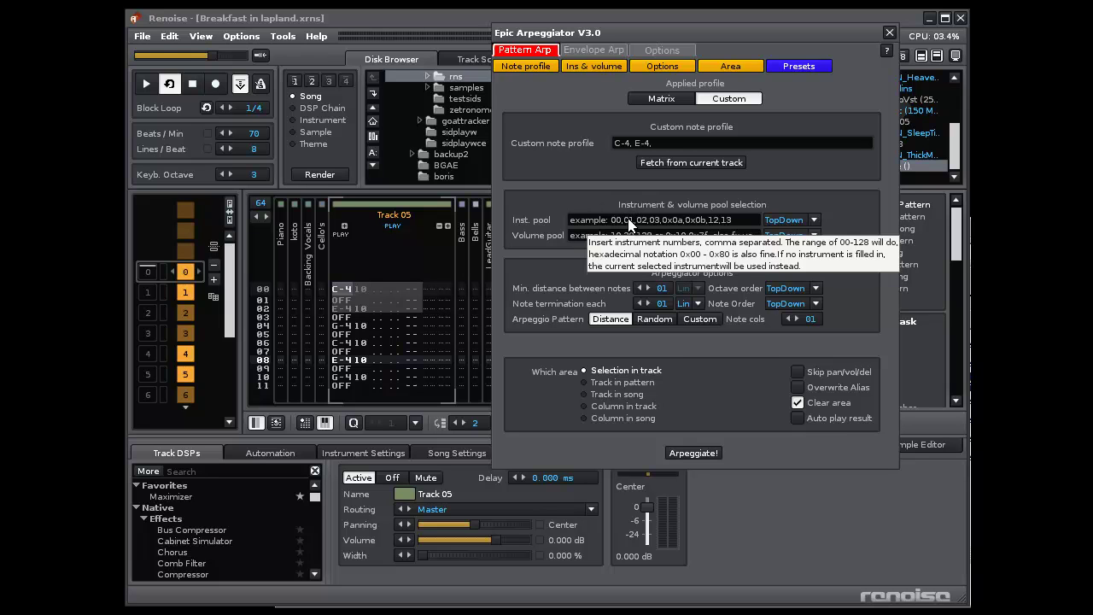
left_click_drag(795, 41, 731, 39)
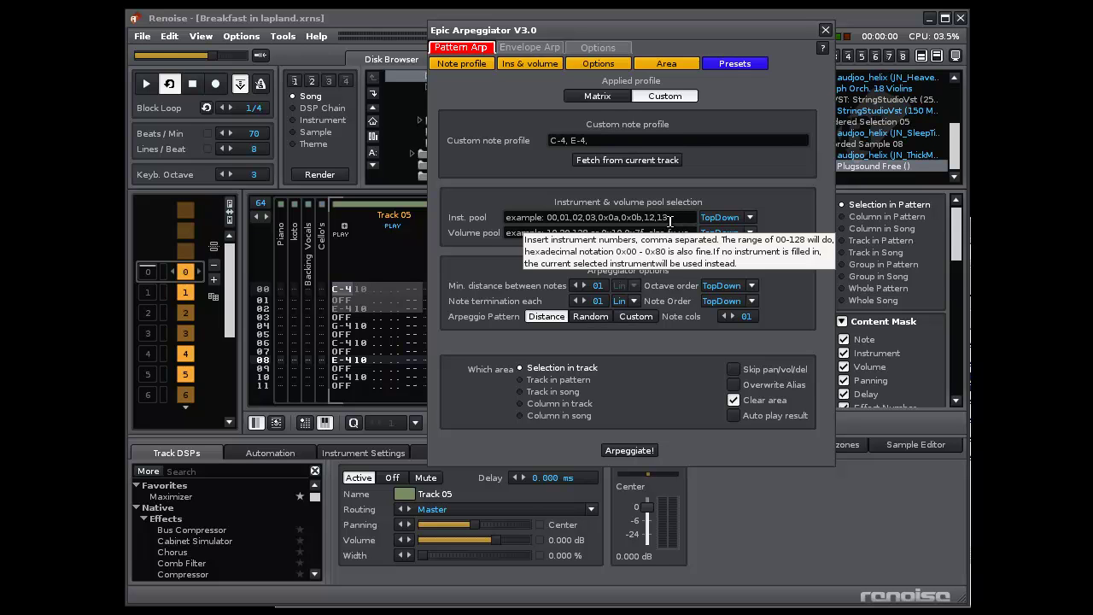
left_click_drag(739, 34, 682, 39)
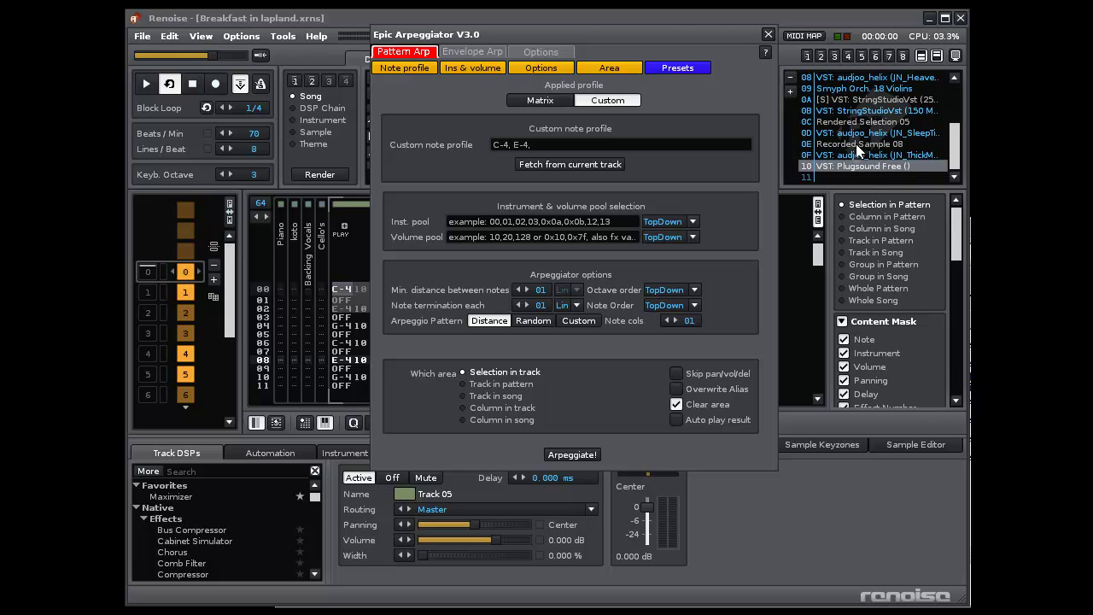
left_click_drag(715, 35, 786, 38)
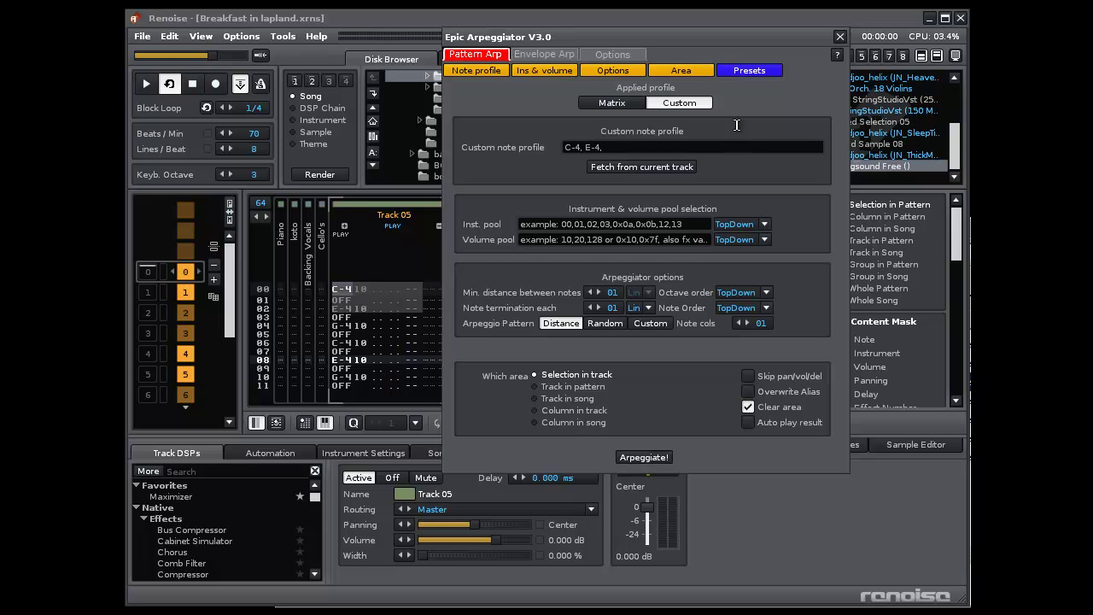
left_click_drag(755, 37, 805, 42)
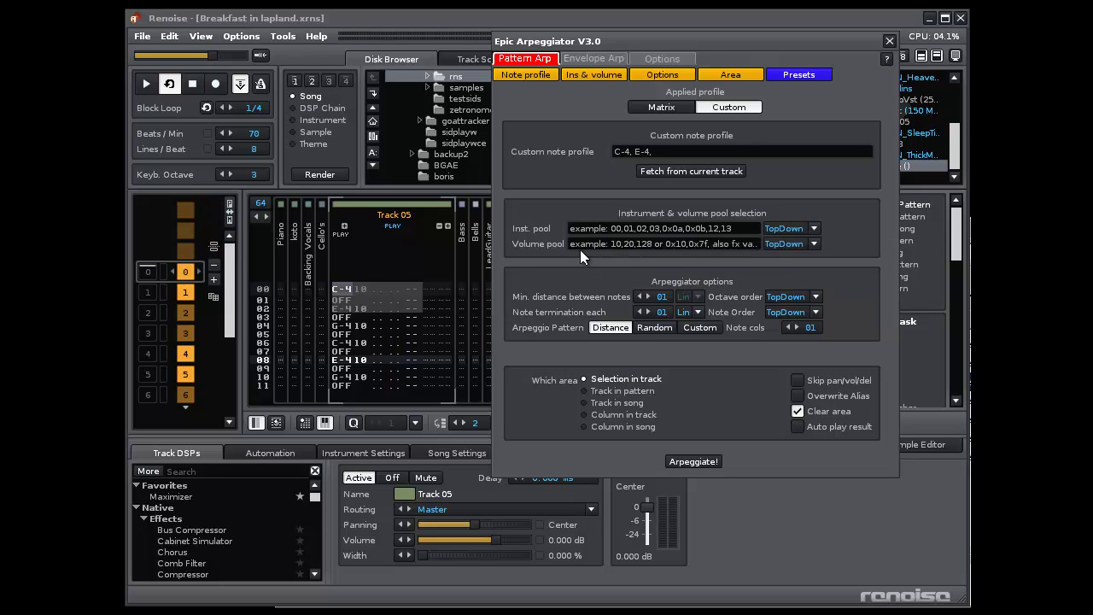
- Replace the example text in the instrument pool with the instrument numbers 08,0x0d, including the trailing comma
left_click(766, 229)
left_click(747, 229)
left_click(747, 229)
key("BackSpace")
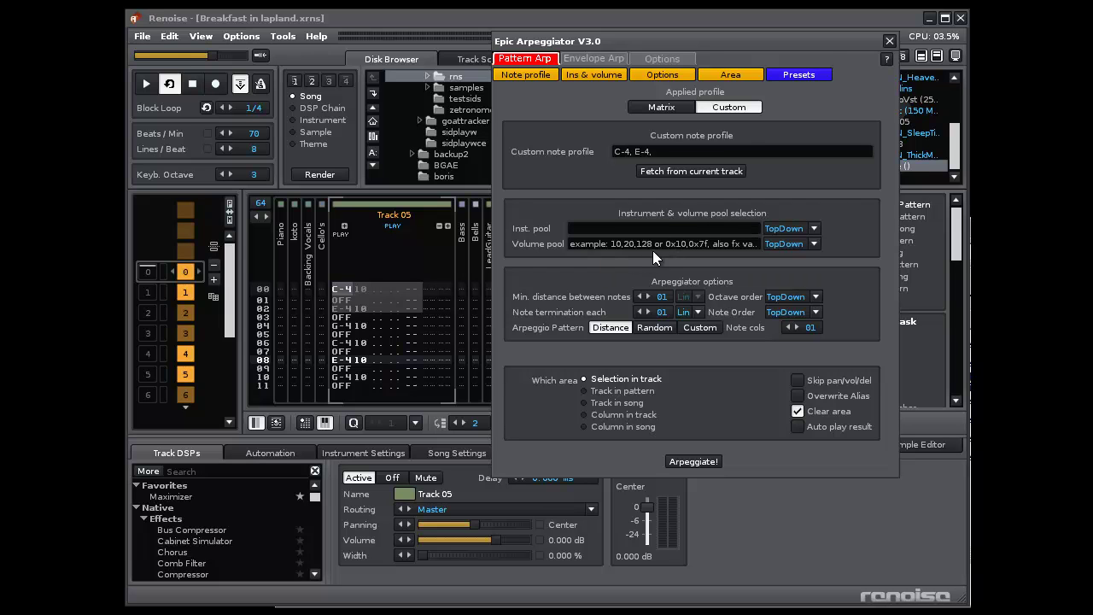
left_click_drag(828, 44, 602, 46)
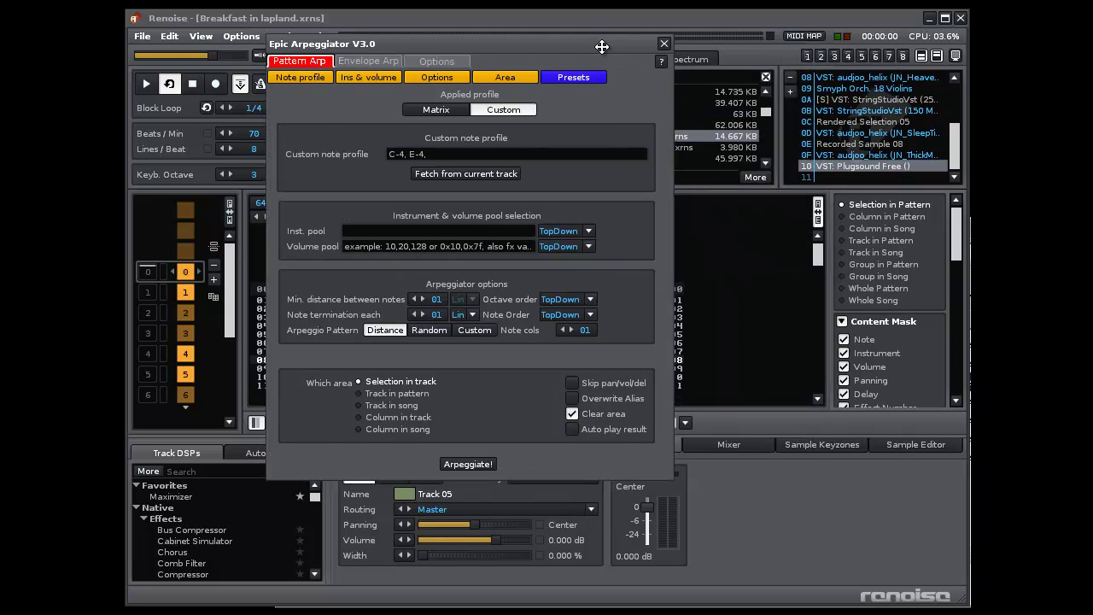
left_click(469, 229)
type("08")
type(",0x0d,")
scroll(953, 157, "up", 2)
scroll(953, 157, "down", 2)
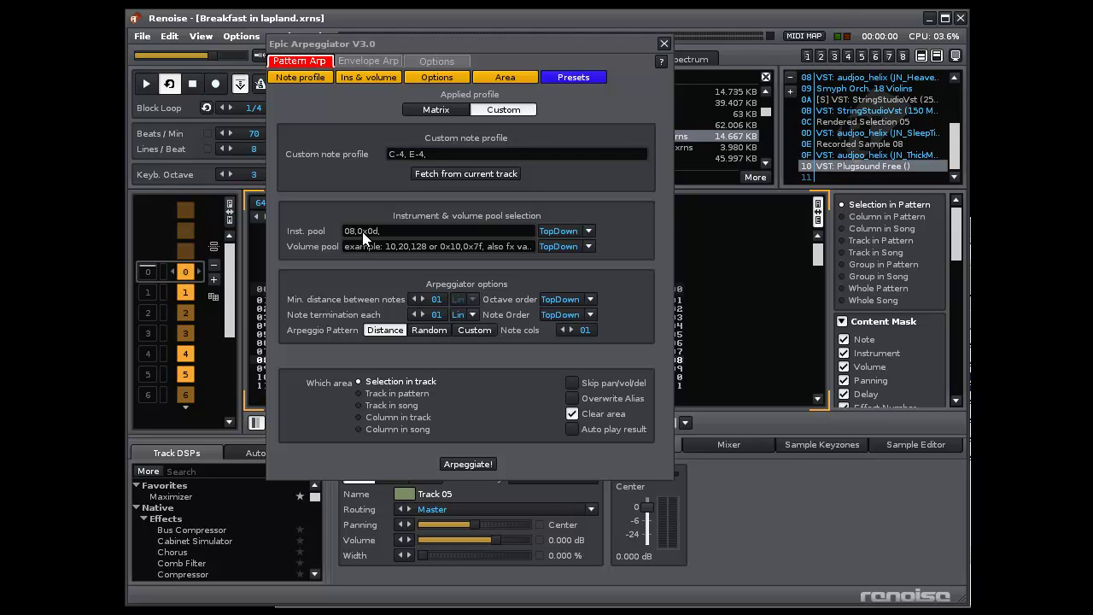
- Append 0x10 to the instrument pool and select instrument 0B in the song's instrument list
left_click(410, 232)
left_click(454, 233)
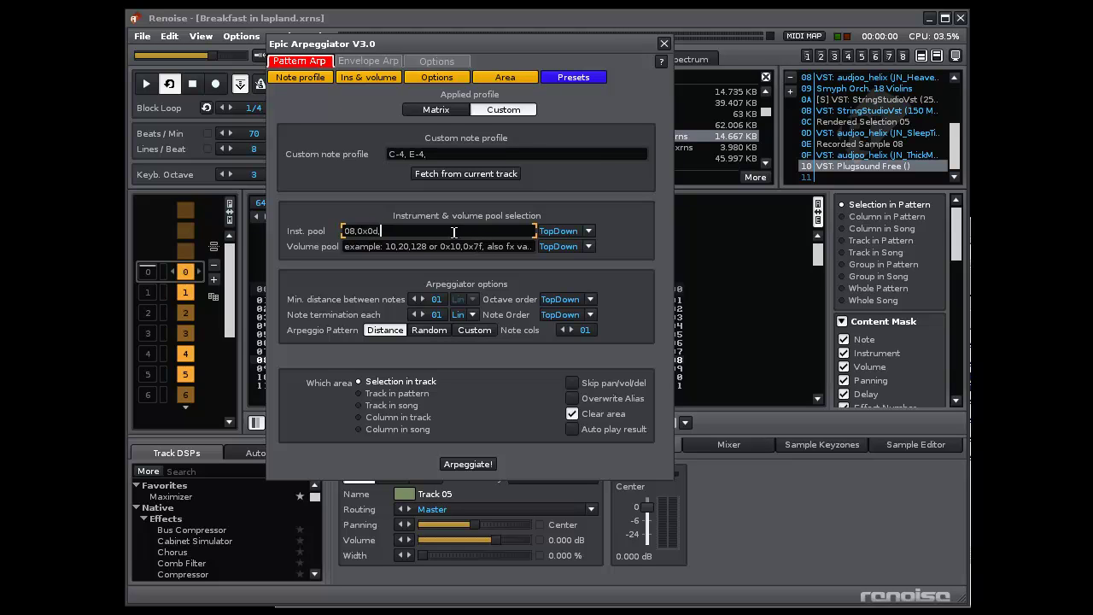
type("0x1")
key("Return")
left_click(814, 100)
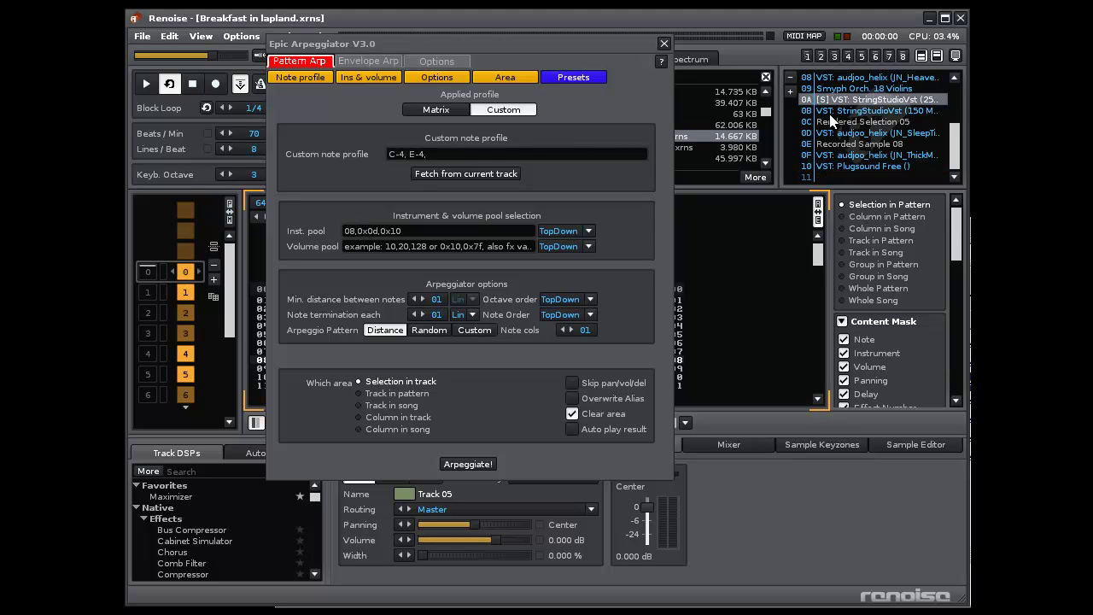
left_click(829, 114)
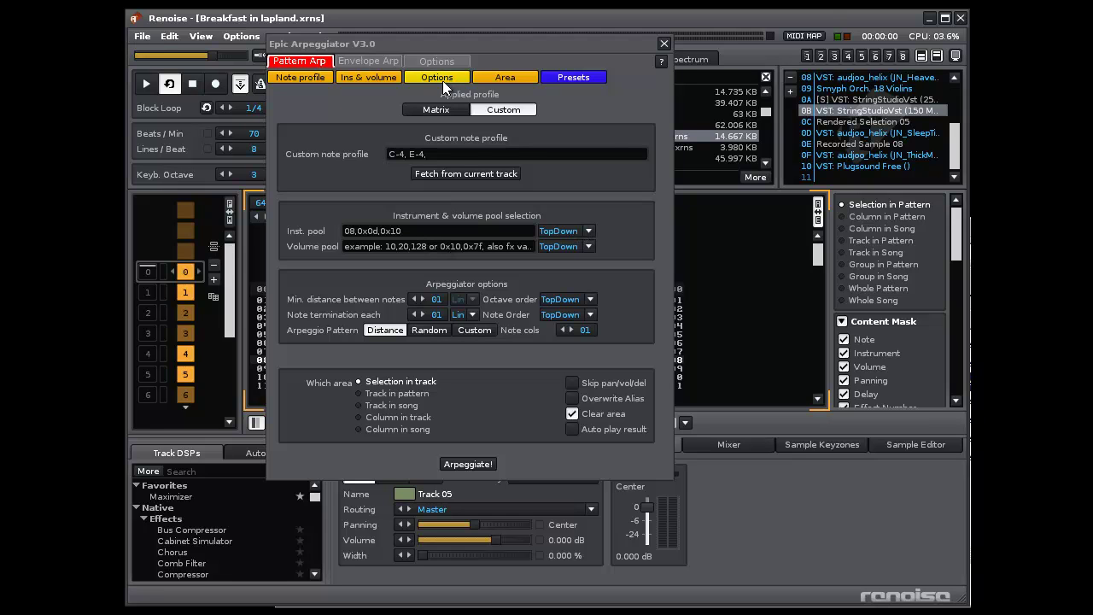
left_click_drag(479, 51, 781, 50)
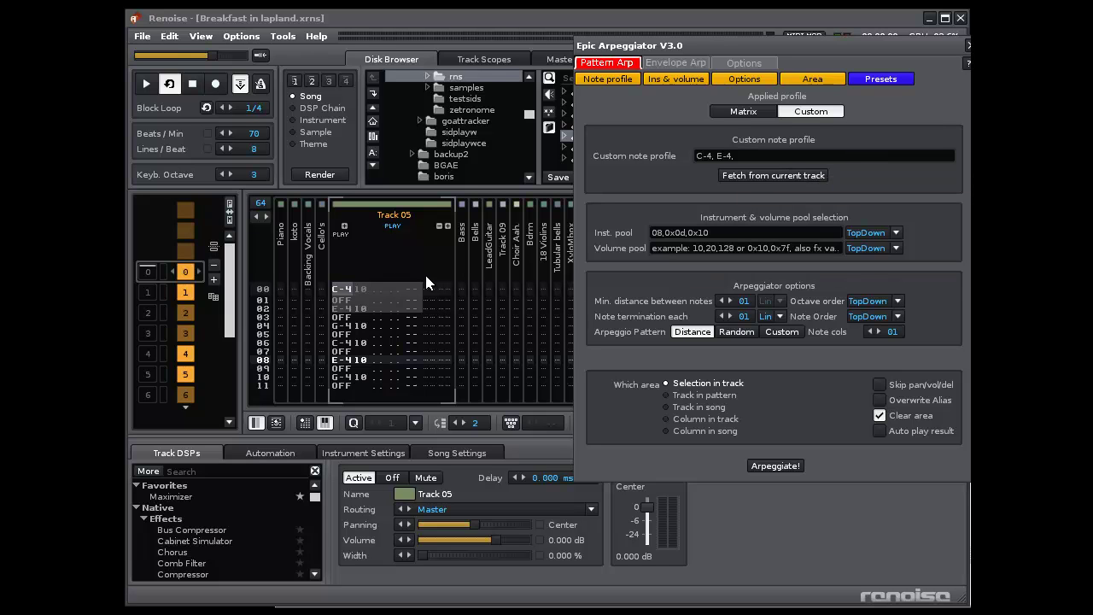
left_click(782, 252)
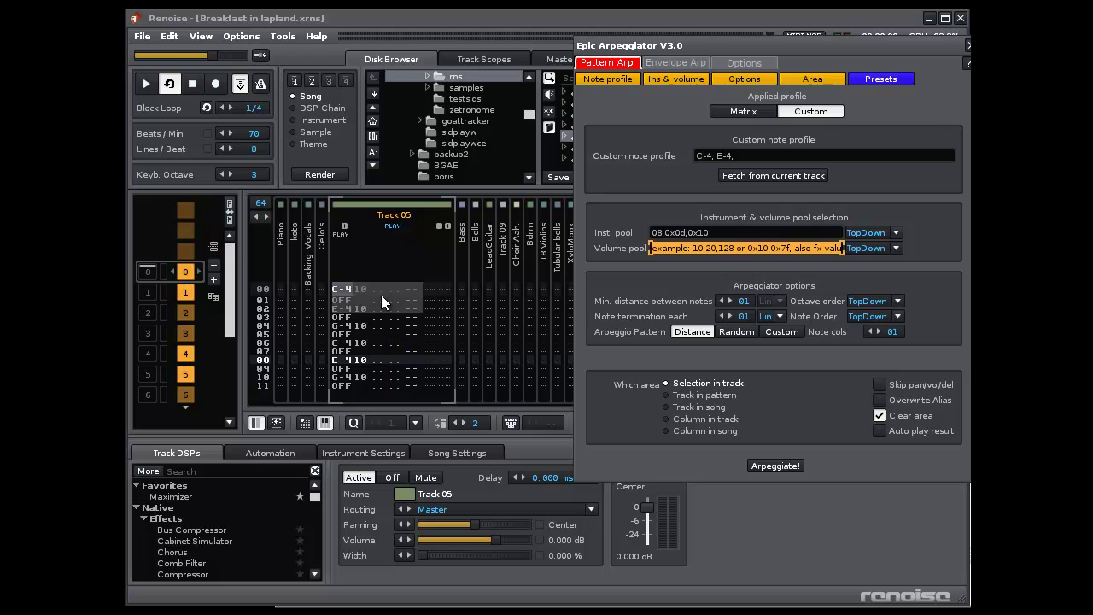
left_click(790, 248)
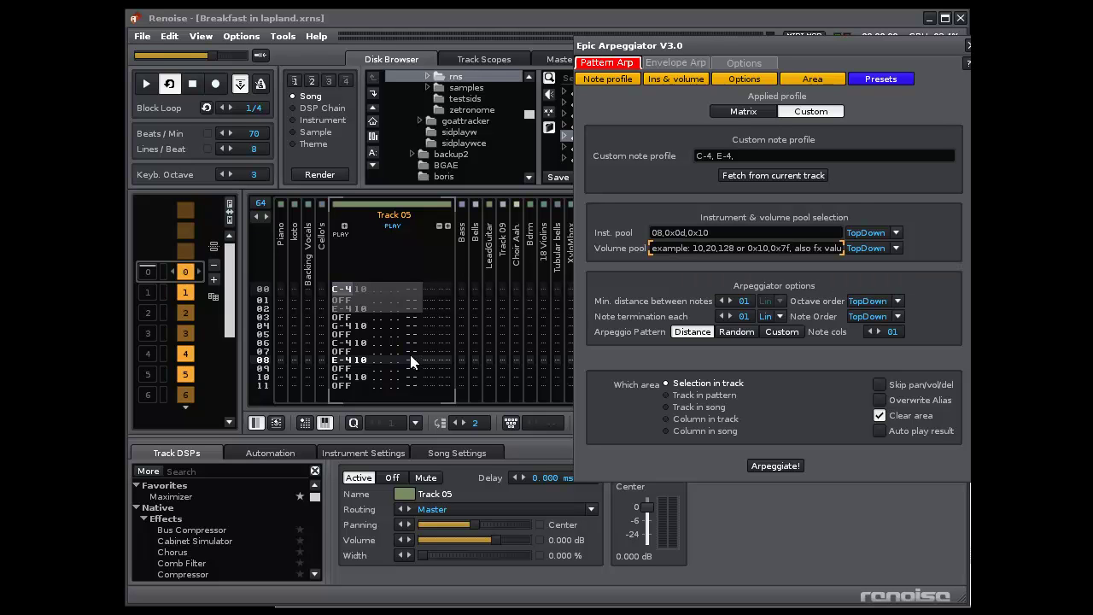
left_click(894, 234)
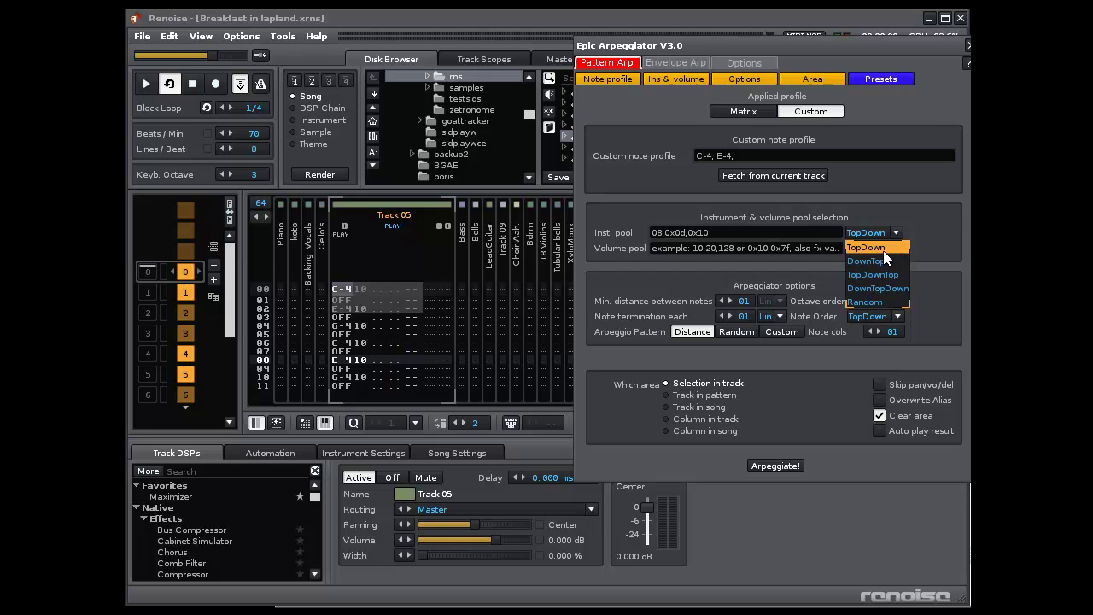
left_click(626, 201)
- Reset the note matrix to only C-4, E-4 and G-4 and arpeggiate the selected lines in Track 05
left_click(733, 108)
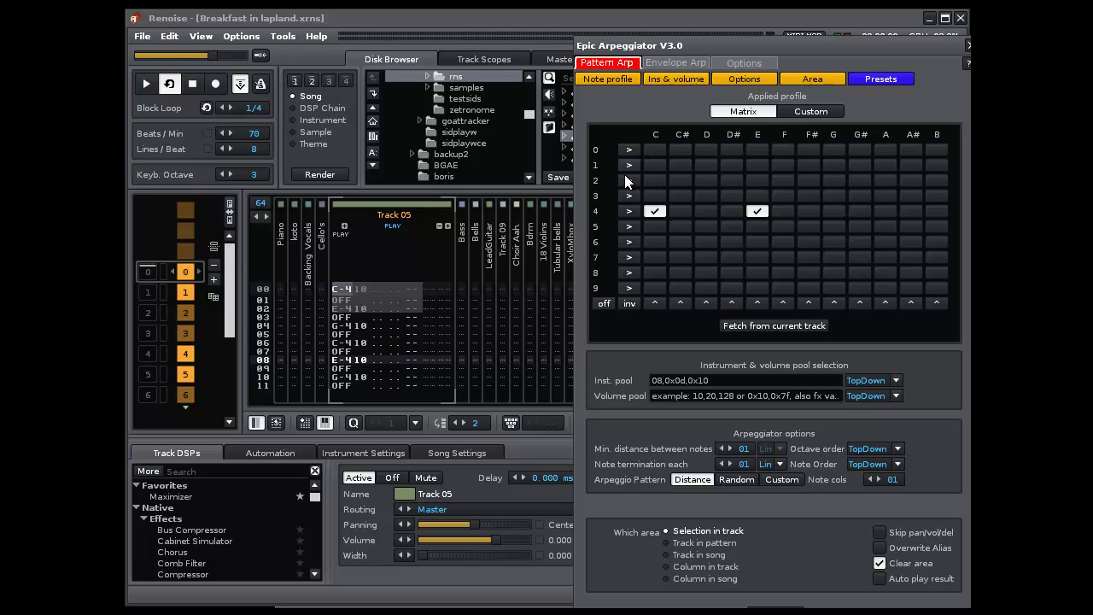
left_click(603, 305)
left_click(655, 211)
left_click(763, 214)
left_click(833, 213)
left_click(776, 608)
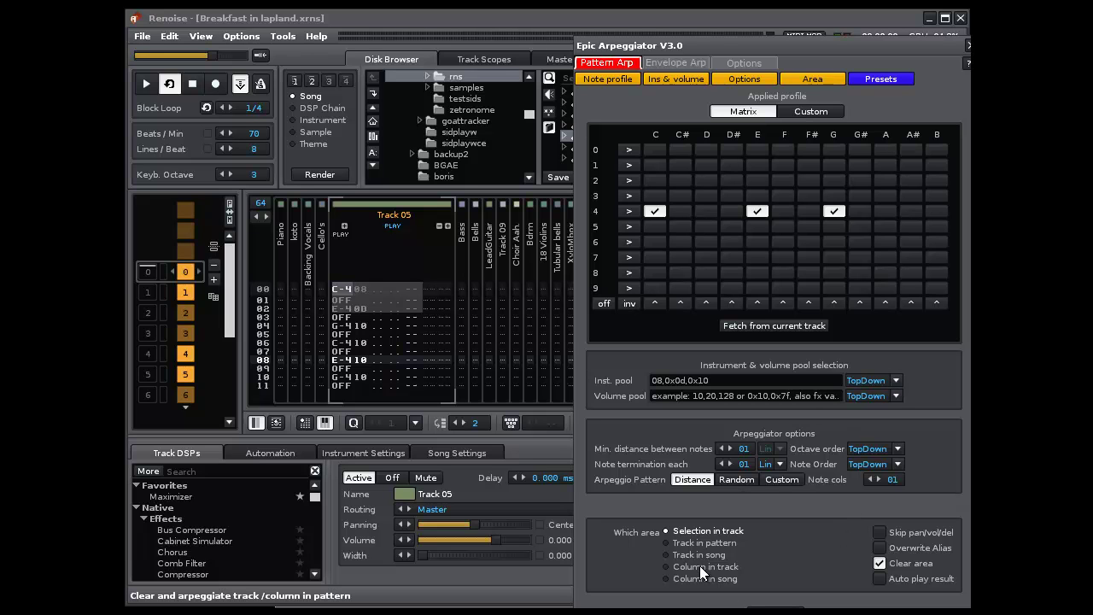
- Change the area to Track in pattern and arpeggiate all of Track 05 with the instrument pool
left_click(668, 543)
left_click(776, 608)
left_click(407, 330)
left_click(390, 315)
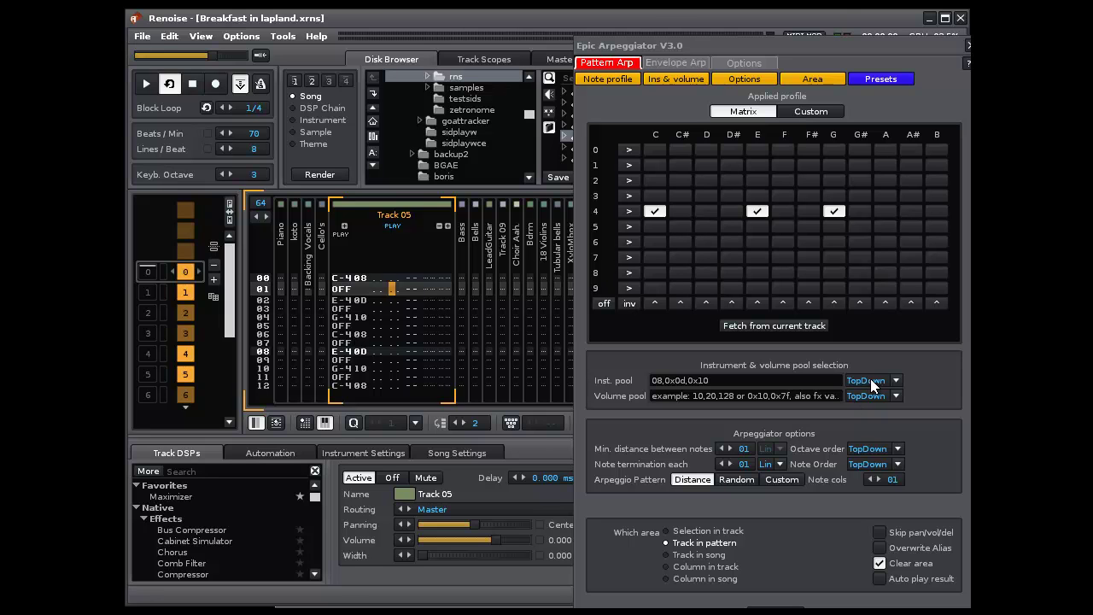
- Arpeggiate Track 05 with the note order DownTop, and again with TopDownTop
left_click(877, 470)
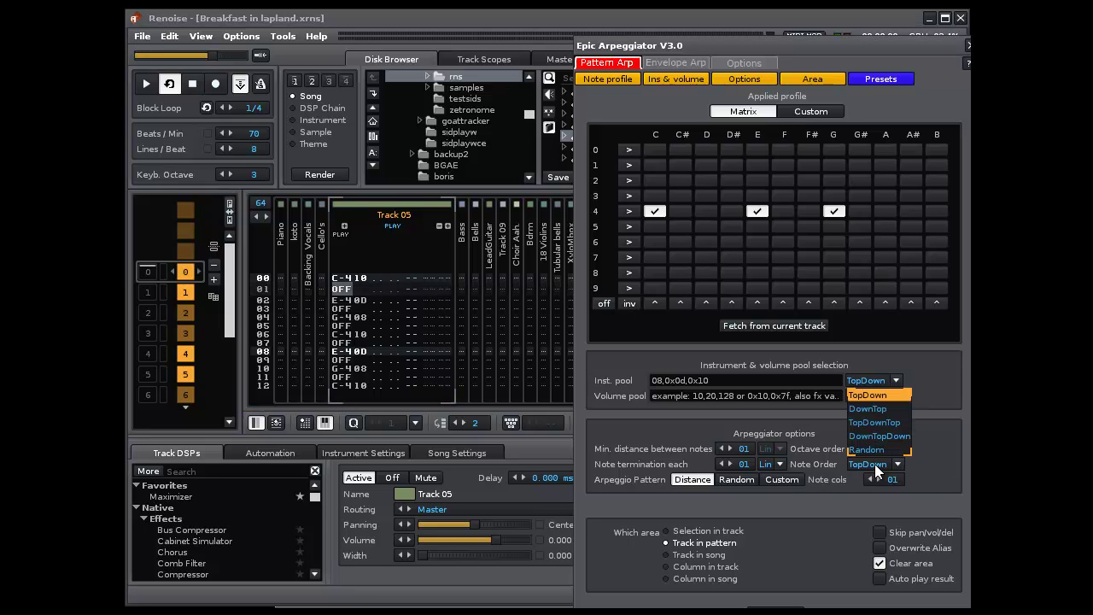
left_click(877, 409)
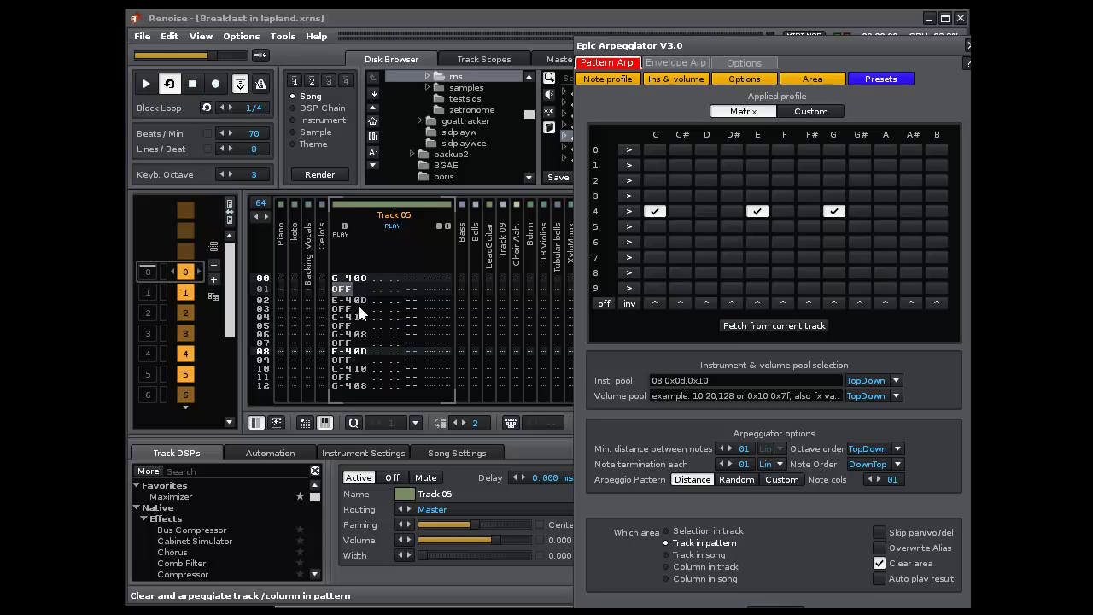
left_click(878, 462)
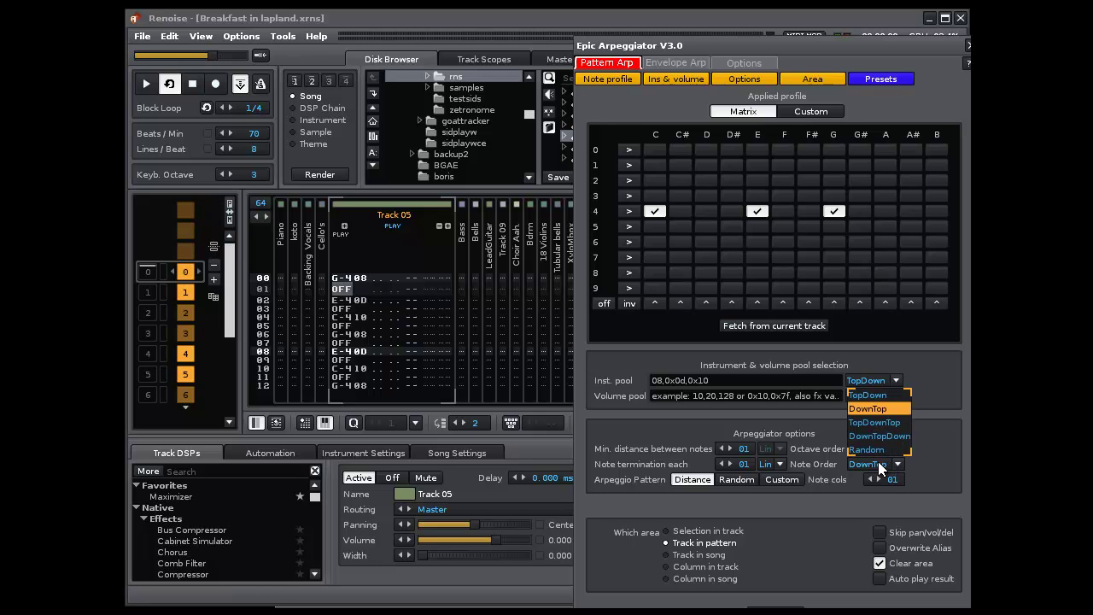
left_click(892, 421)
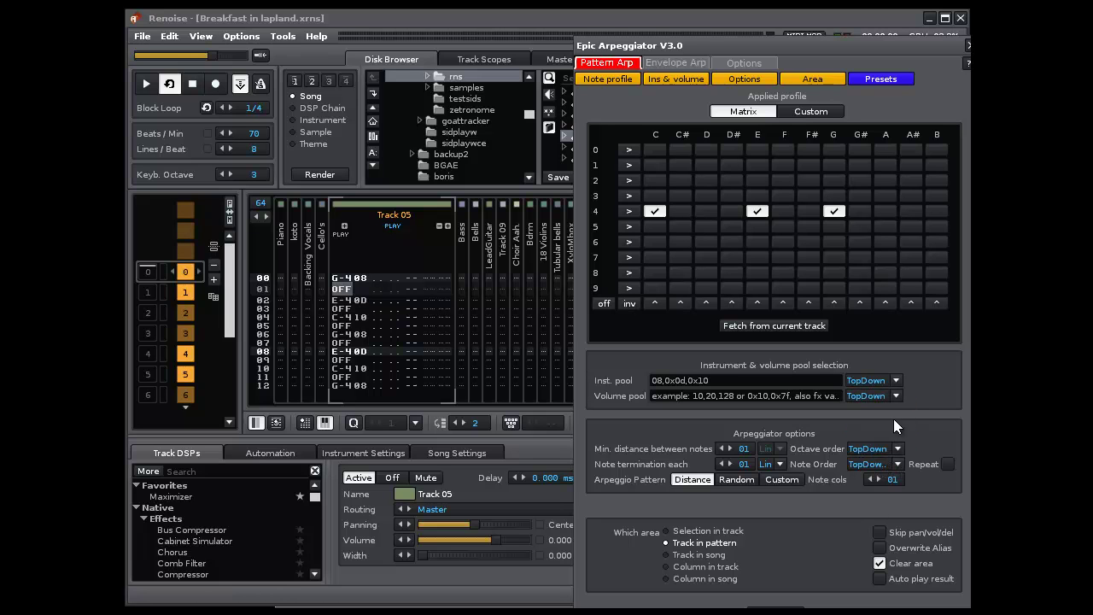
left_click(774, 609)
- Try the note order DownTopDown, return to TopDownTop with Repeat enabled, and arpeggiate Track 05
left_click(876, 465)
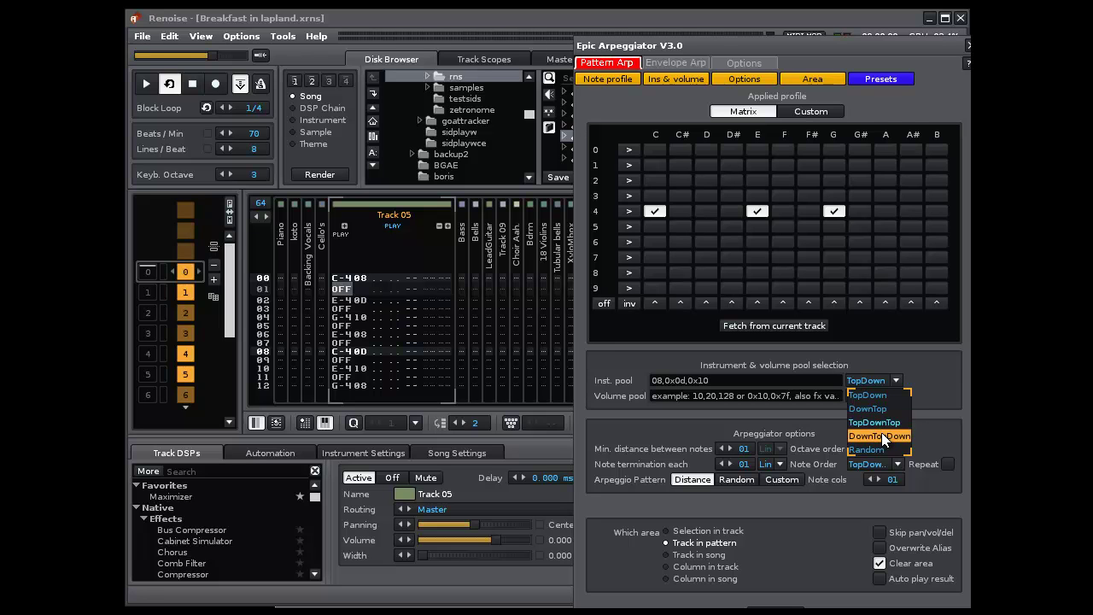
left_click(883, 437)
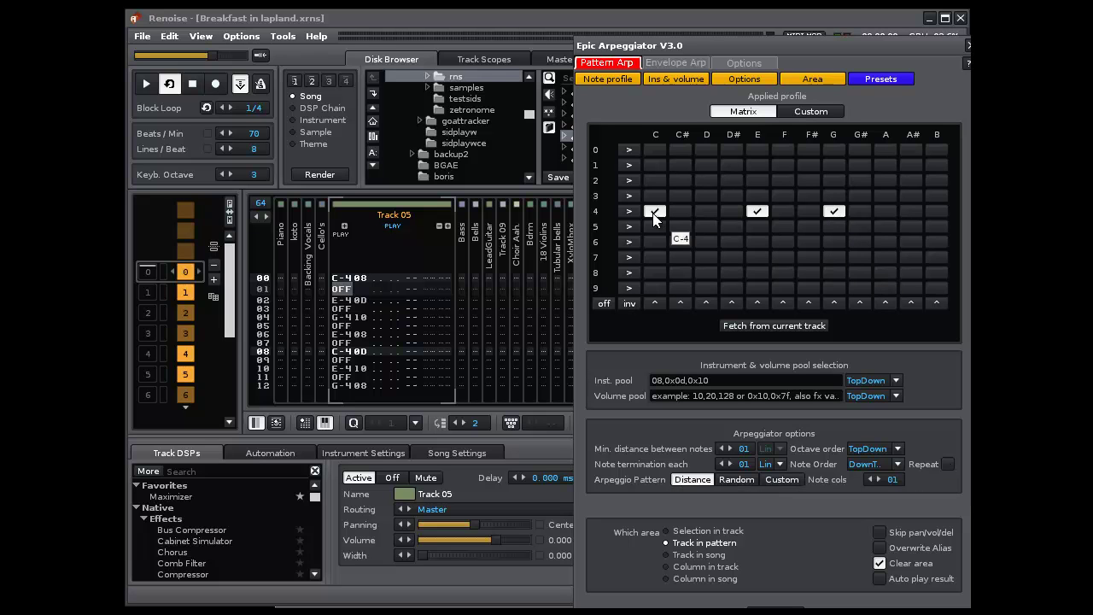
left_click(881, 465)
left_click(873, 420)
left_click(946, 466)
left_click(772, 609)
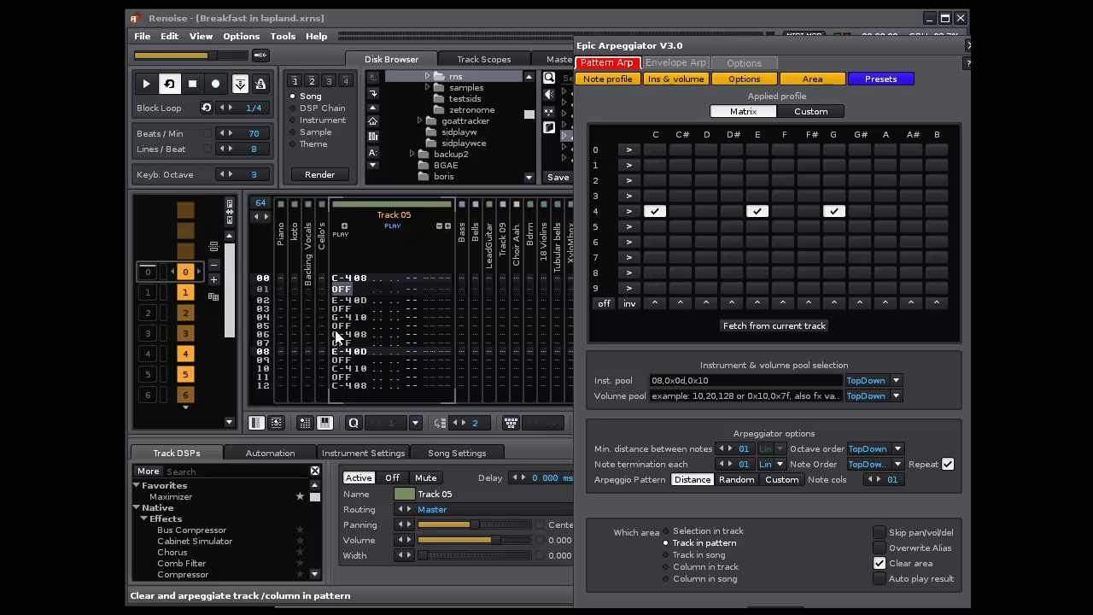
left_click(384, 373)
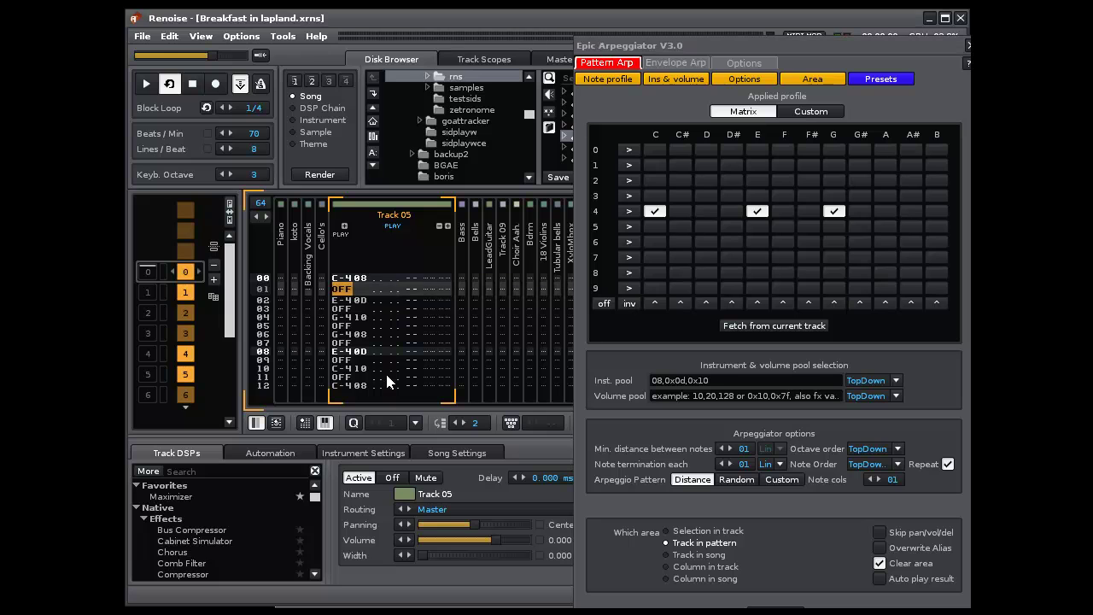
scroll(386, 371, "down", 6)
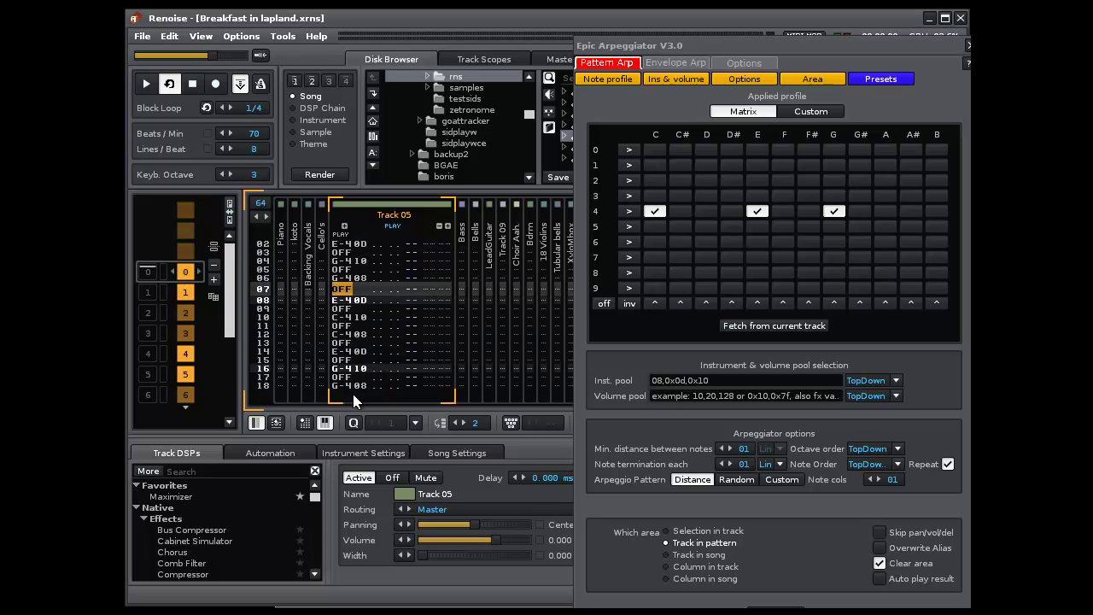
- Set the arpeggiator's note order to TopDown
left_click(898, 464)
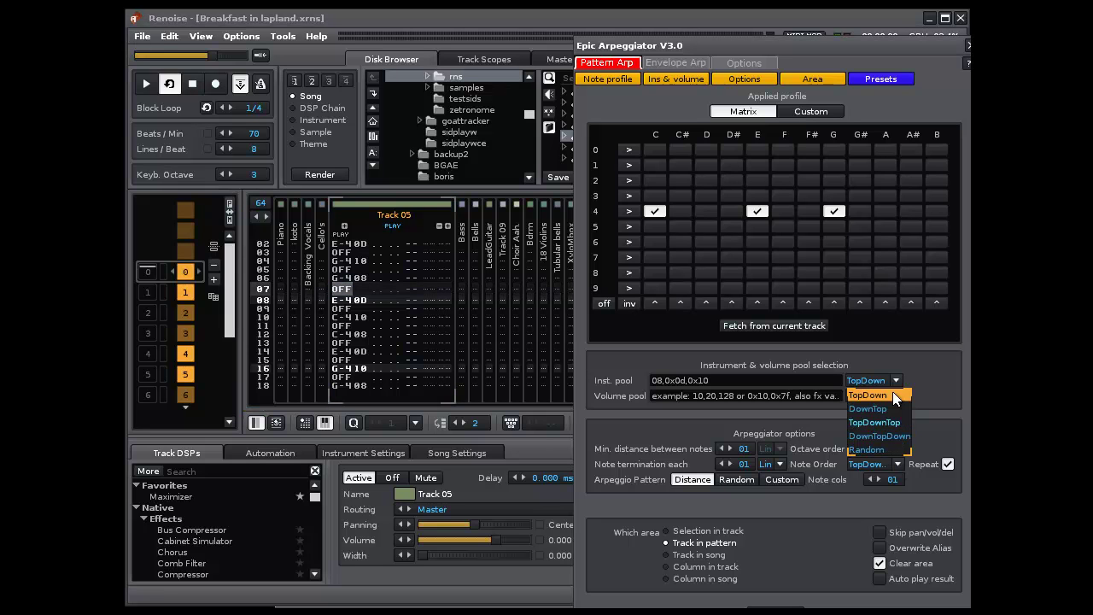
left_click(868, 395)
left_click(897, 465)
left_click(897, 467)
- Try the Random order for both the volume pool and the instrument pool
left_click(896, 395)
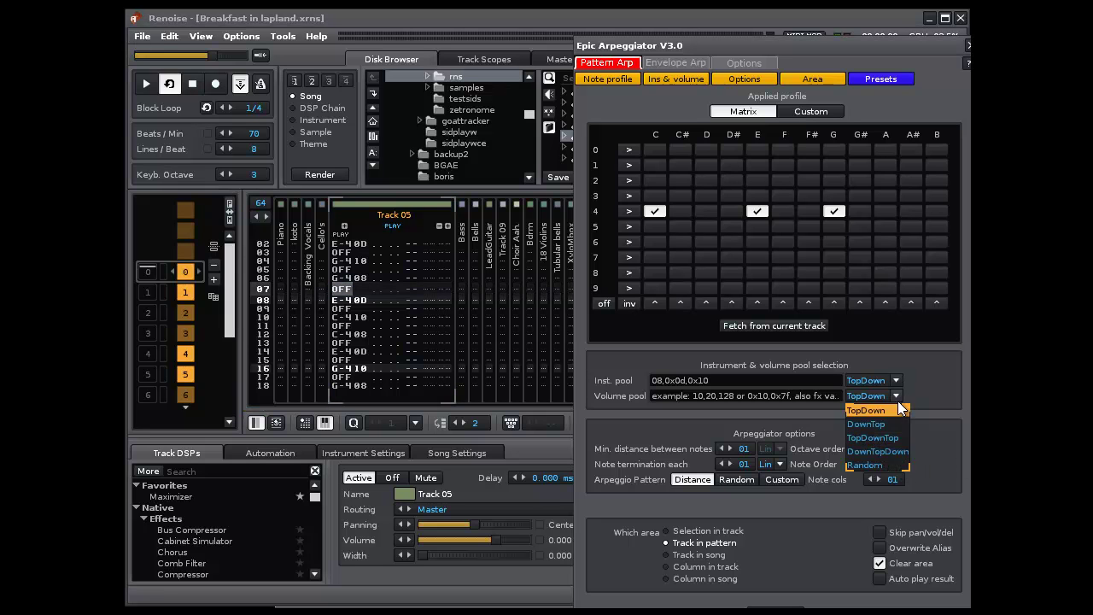
left_click(880, 464)
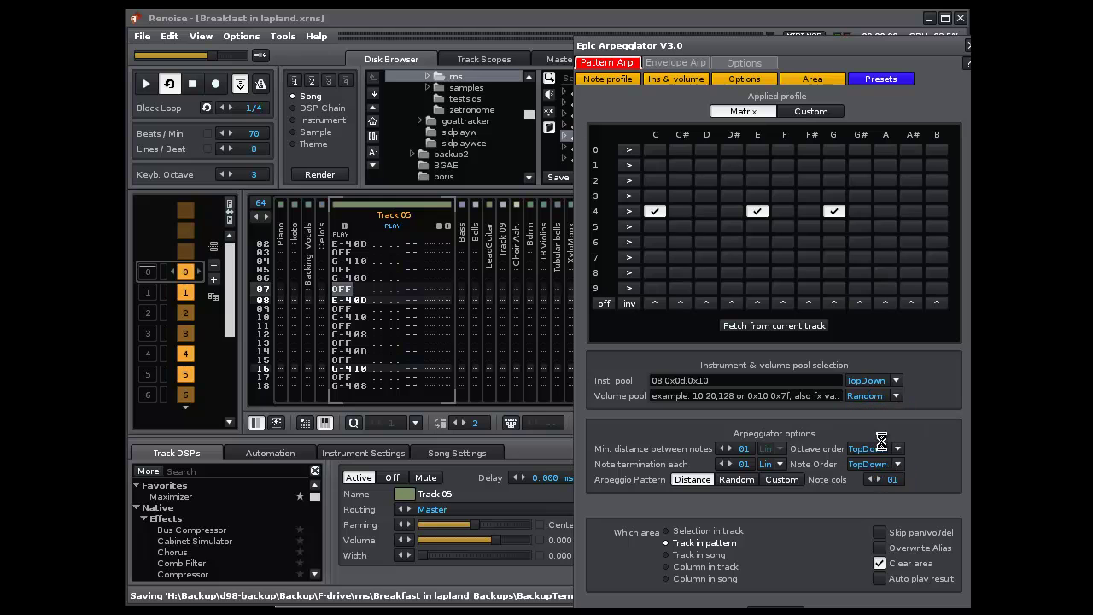
left_click(896, 381)
left_click(896, 381)
left_click(896, 381)
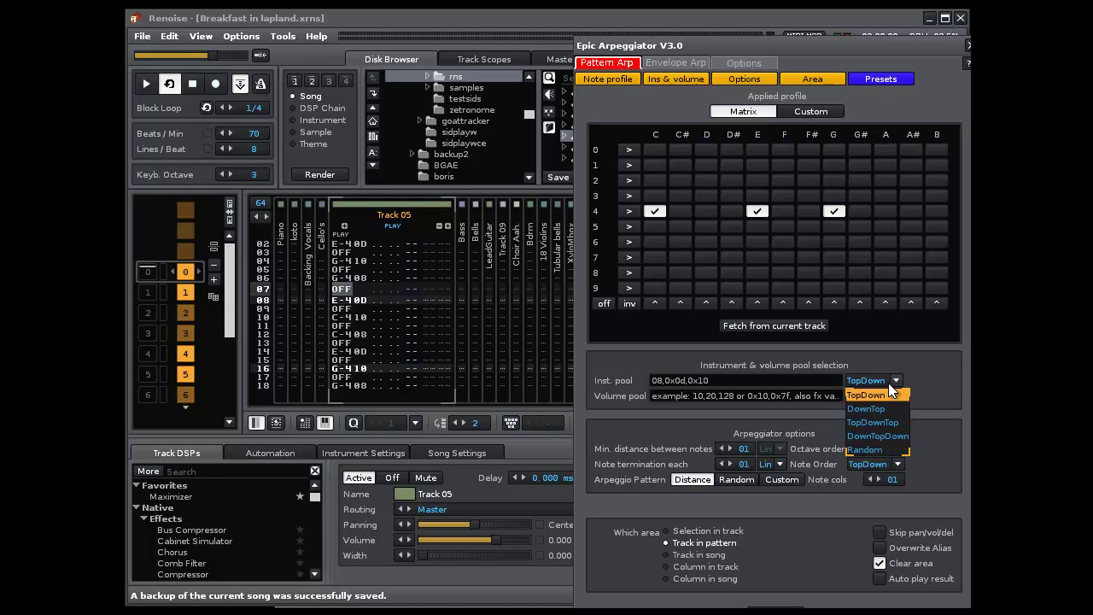
left_click(874, 450)
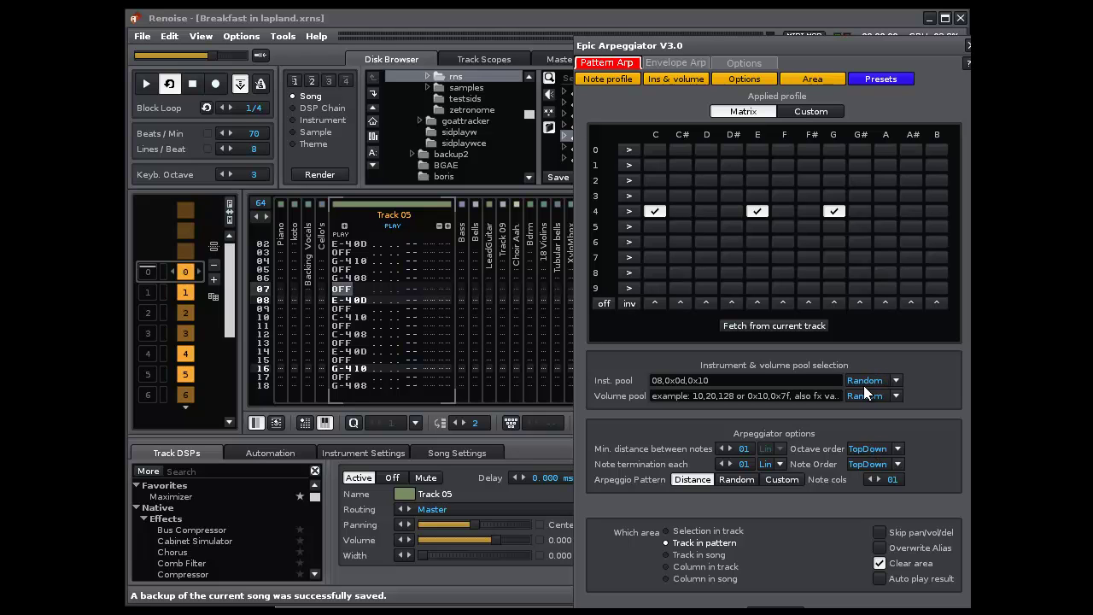
- Return both pool orders to TopDown and try Random for the octave order and note order
left_click(889, 380)
left_click(888, 395)
left_click(888, 398)
left_click(880, 429)
left_click(888, 451)
left_click(869, 434)
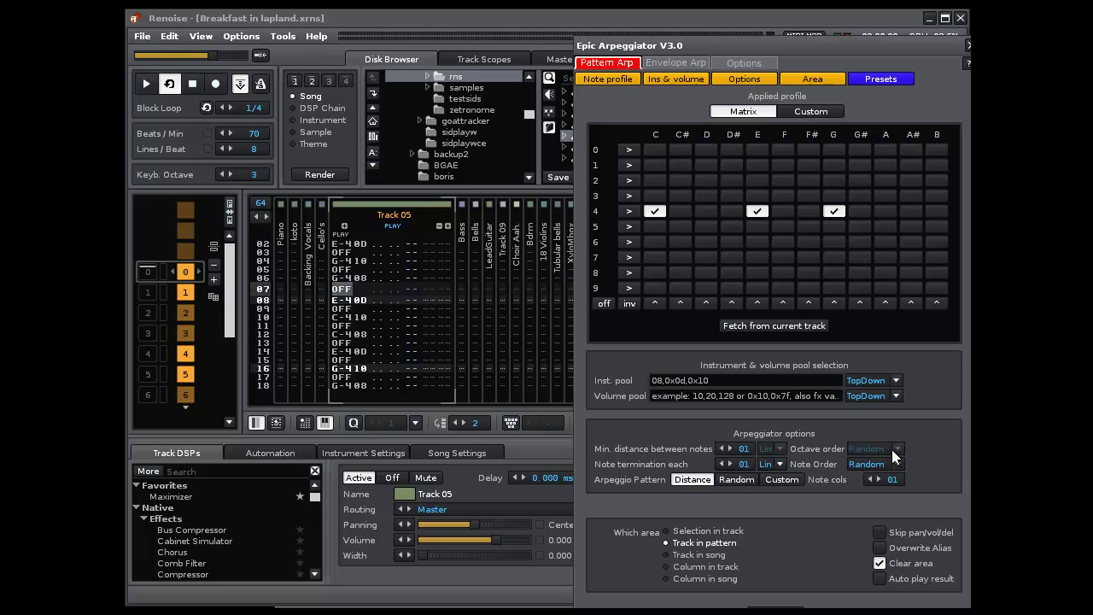
- Restore the note order and octave order to TopDown and look through the other octave order choices
left_click(884, 395)
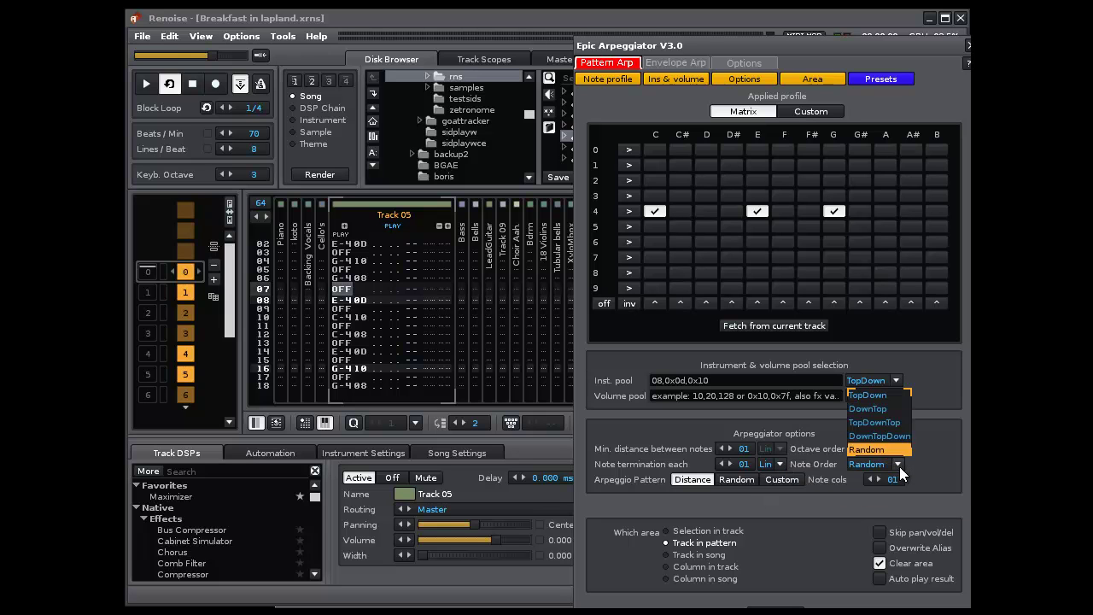
left_click(879, 394)
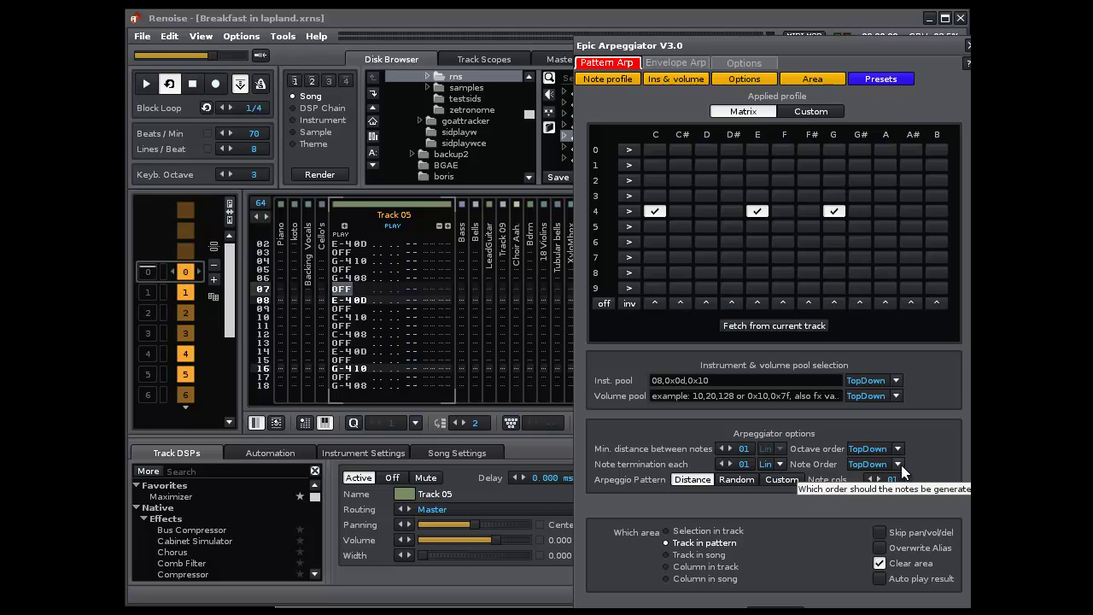
left_click(901, 465)
left_click(900, 466)
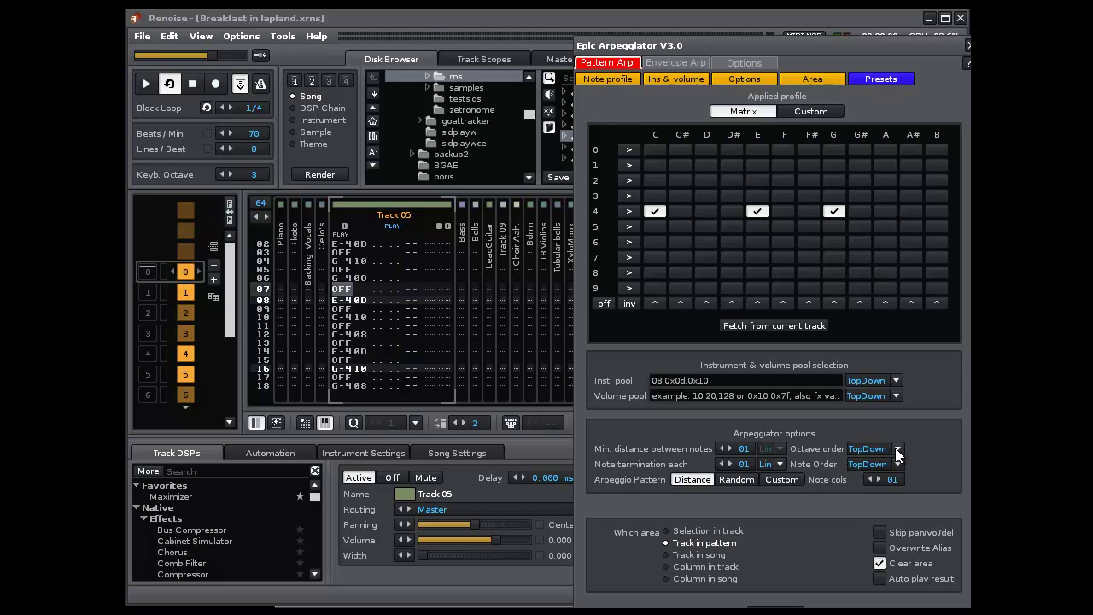
left_click(897, 448)
left_click(867, 434)
left_click(899, 464)
left_click(867, 395)
left_click(897, 452)
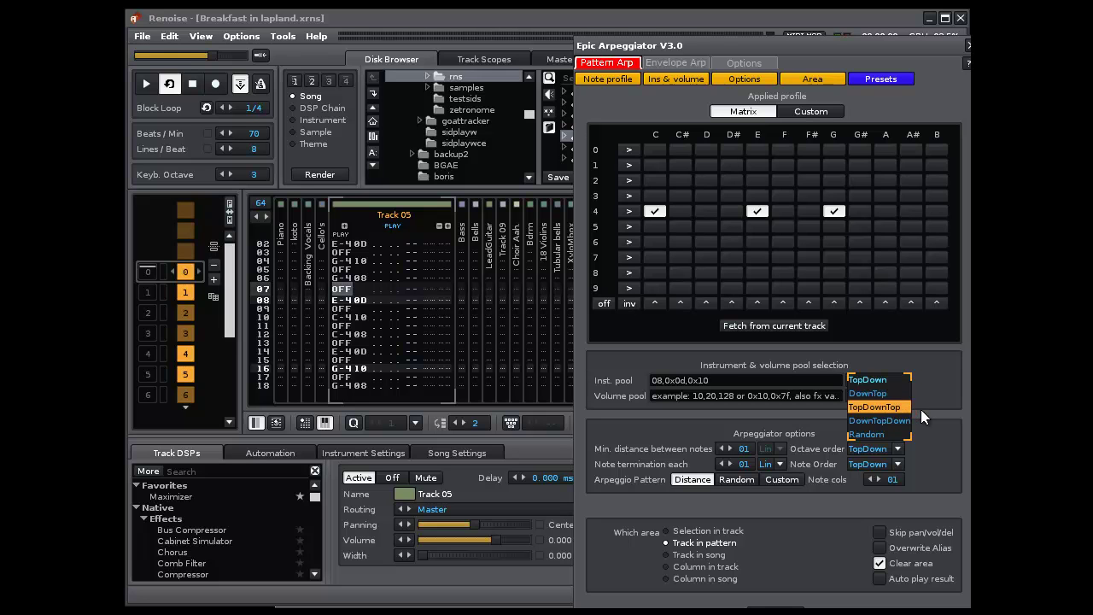
left_click(915, 440)
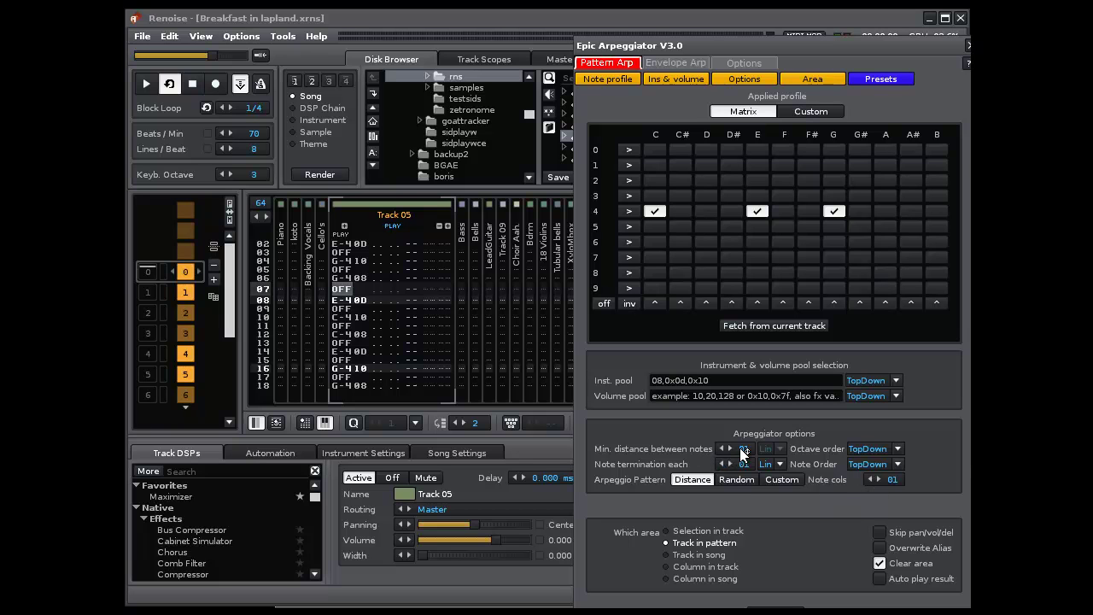
- Set the note columns to 03 and the minimum note distance unit to De (delay), and arpeggiate Track 05
left_click(878, 478)
left_click(772, 447)
left_click(773, 436)
left_click_drag(734, 385, 783, 321)
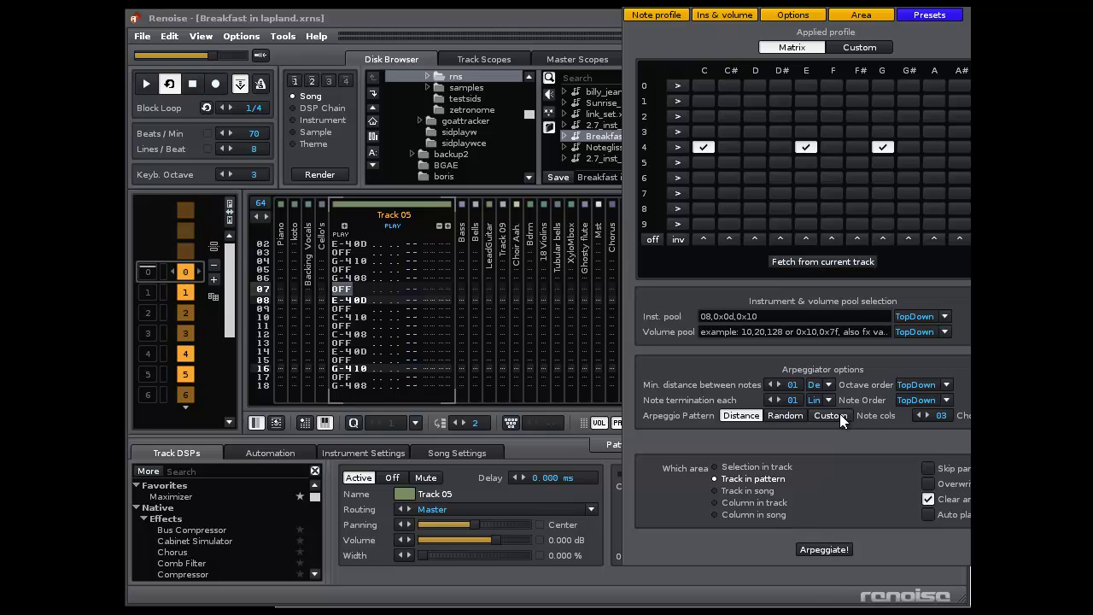
left_click(824, 550)
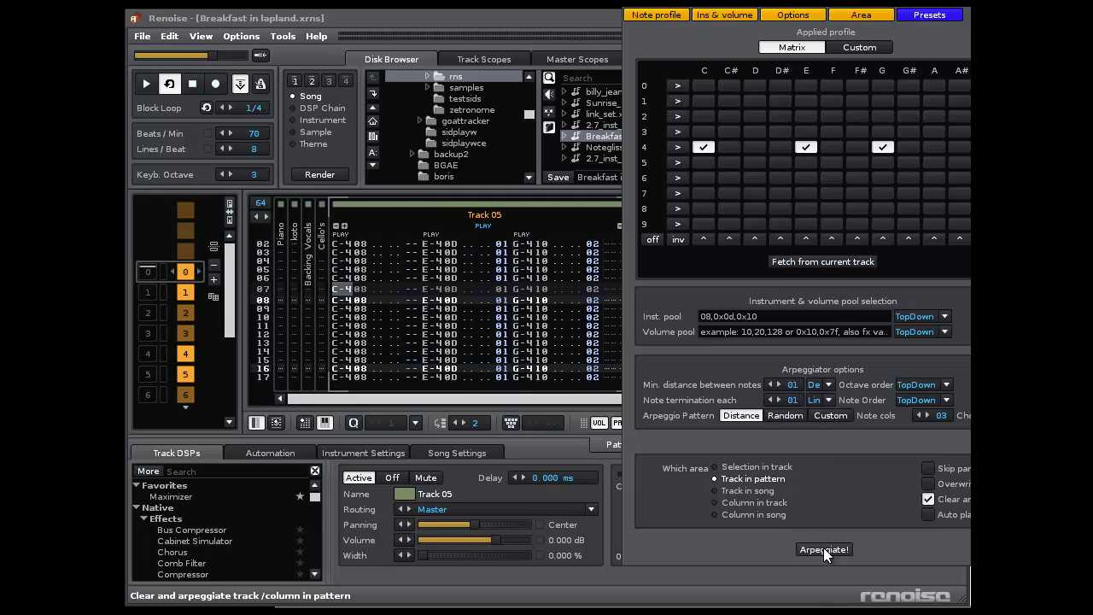
- Raise the minimum distance between notes to 16 and arpeggiate Track 05 again
left_click_drag(801, 388, 801, 376)
left_click(825, 550)
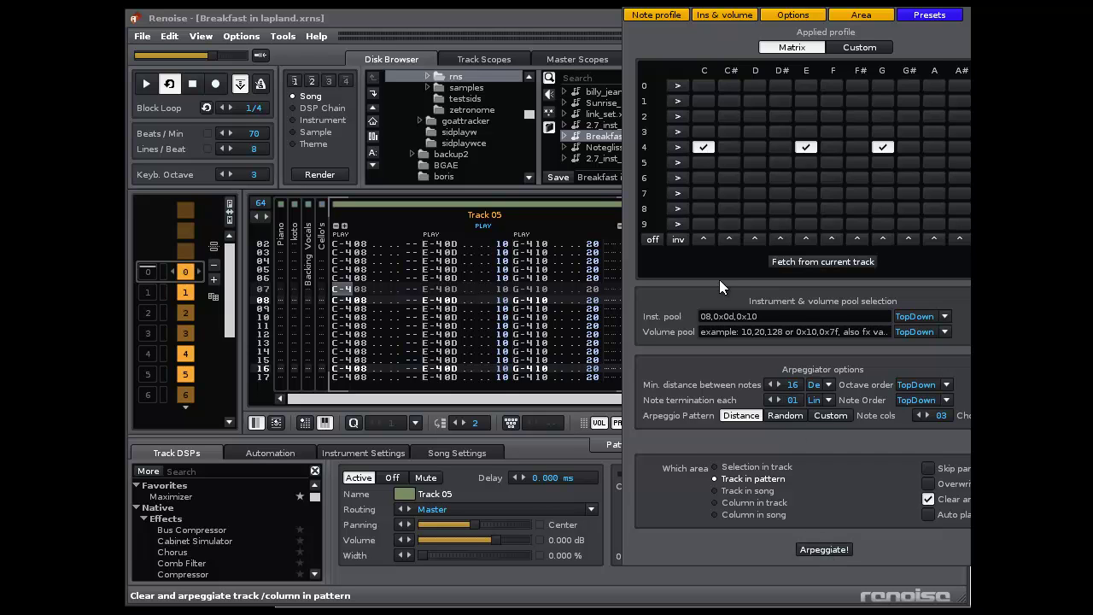
left_click_drag(798, 7, 806, 19)
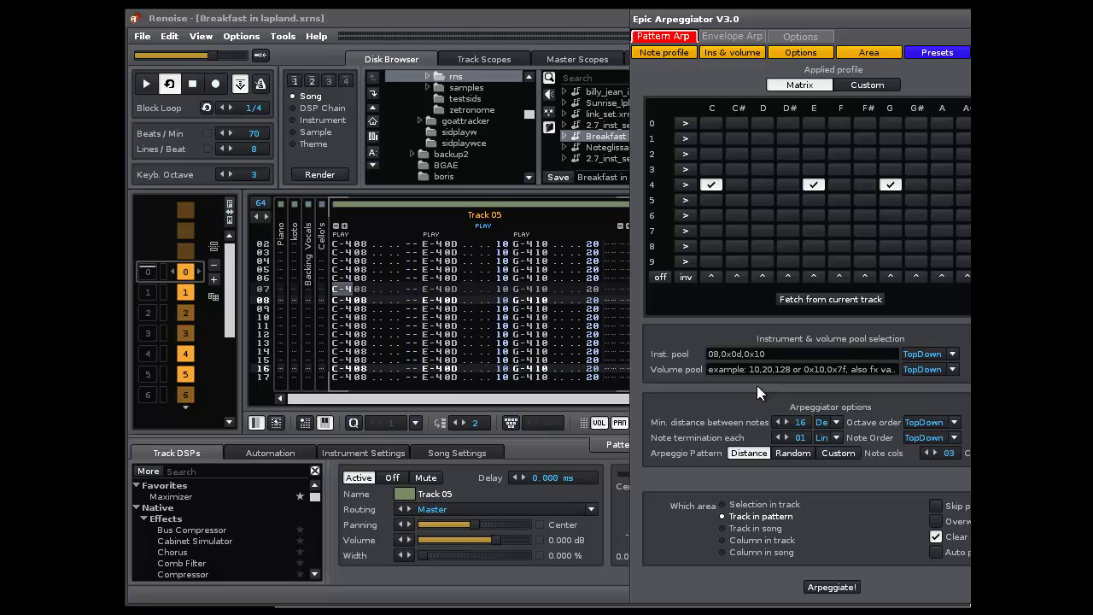
left_click(476, 334)
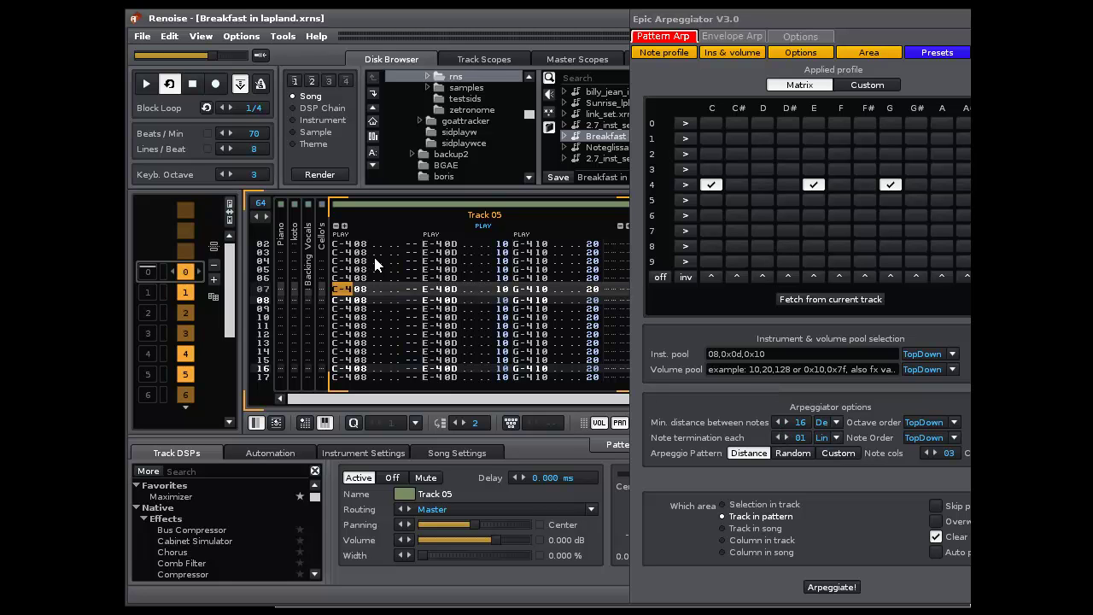
- Reduce the note columns to 01 and then the minimum note distance to 01, arpeggiating Track 05 after each change
left_click_drag(348, 266, 345, 258)
left_click(926, 453)
left_click(925, 453)
left_click(823, 587)
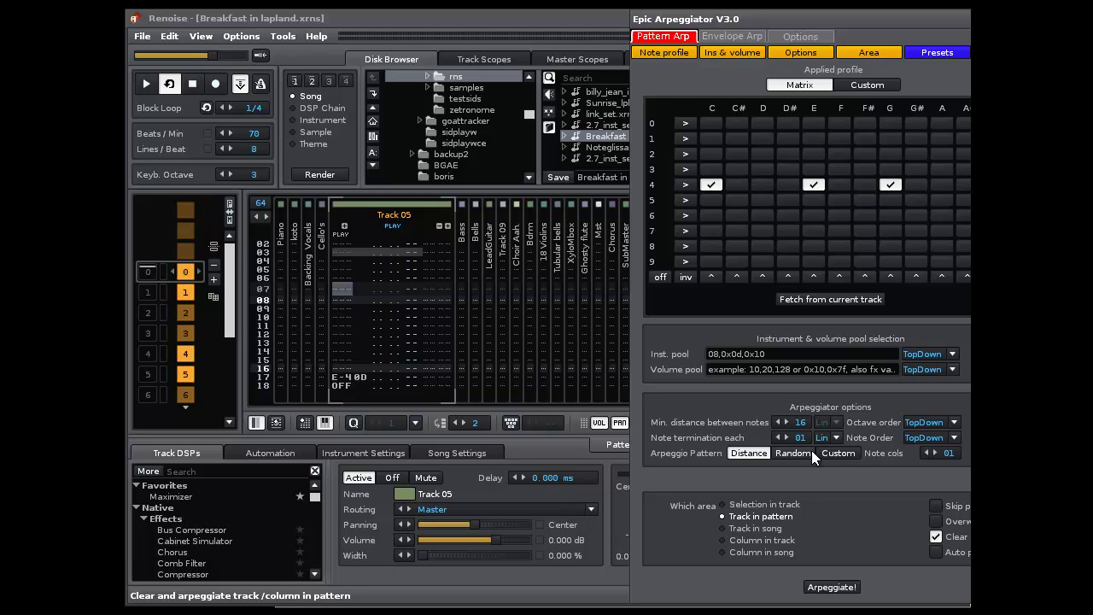
left_click_drag(803, 422, 803, 453)
left_click(839, 588)
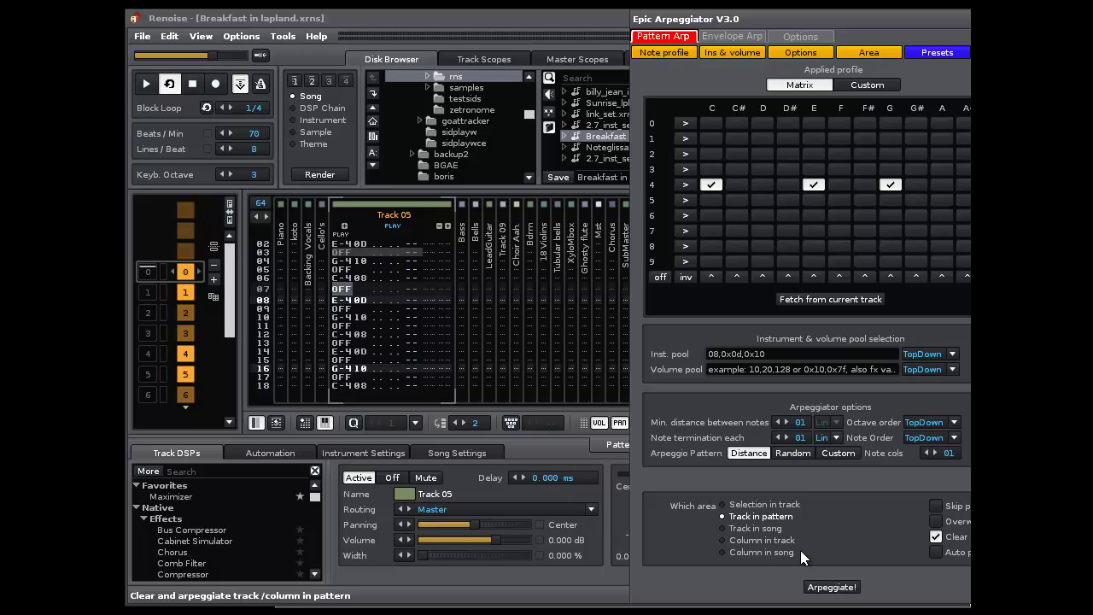
- Set the note termination to 10 Tck (ticks) and arpeggiate Track 05
left_click(837, 437)
left_click(827, 423)
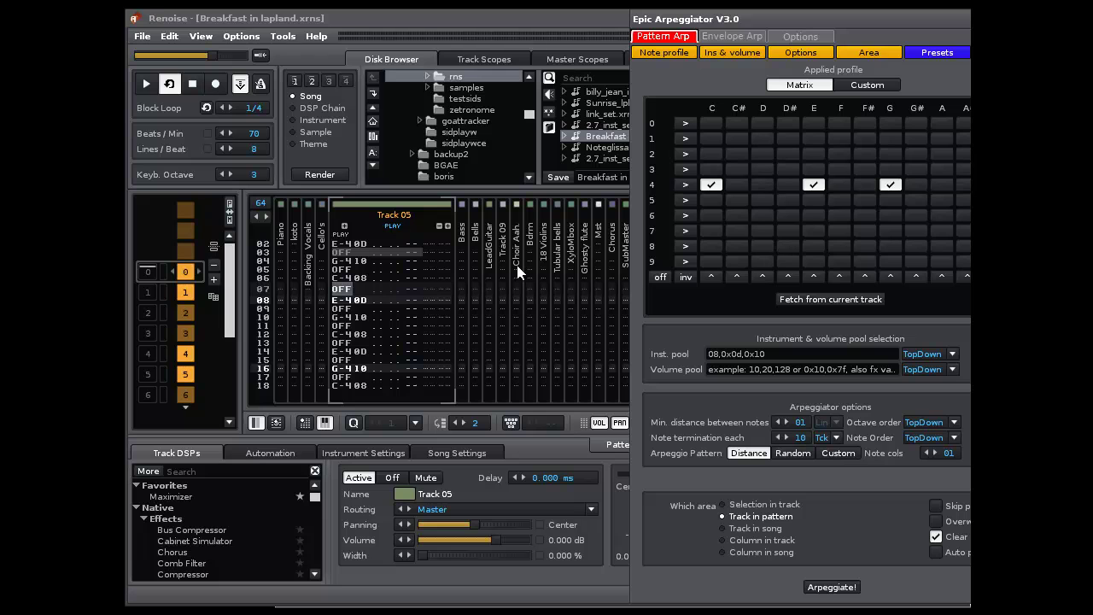
left_click(376, 256)
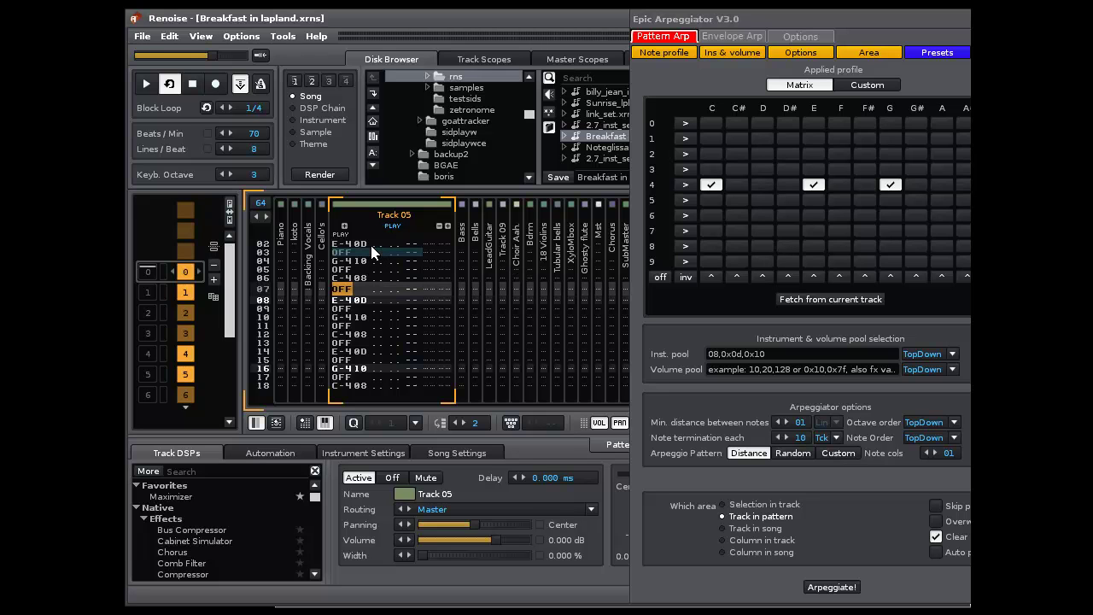
left_click(827, 592)
left_click(820, 588)
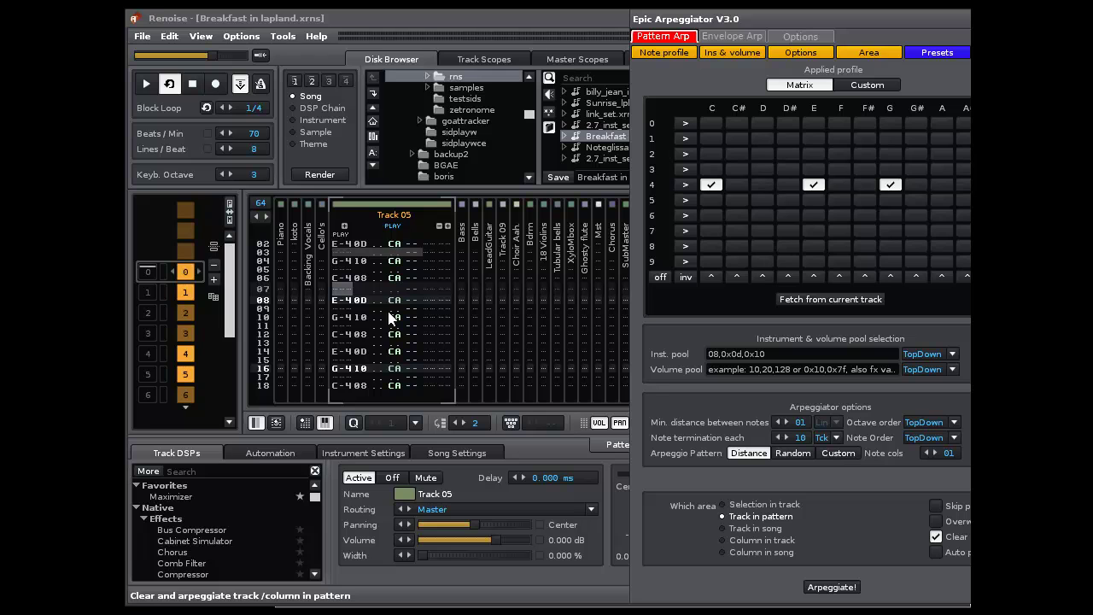
left_click(397, 248)
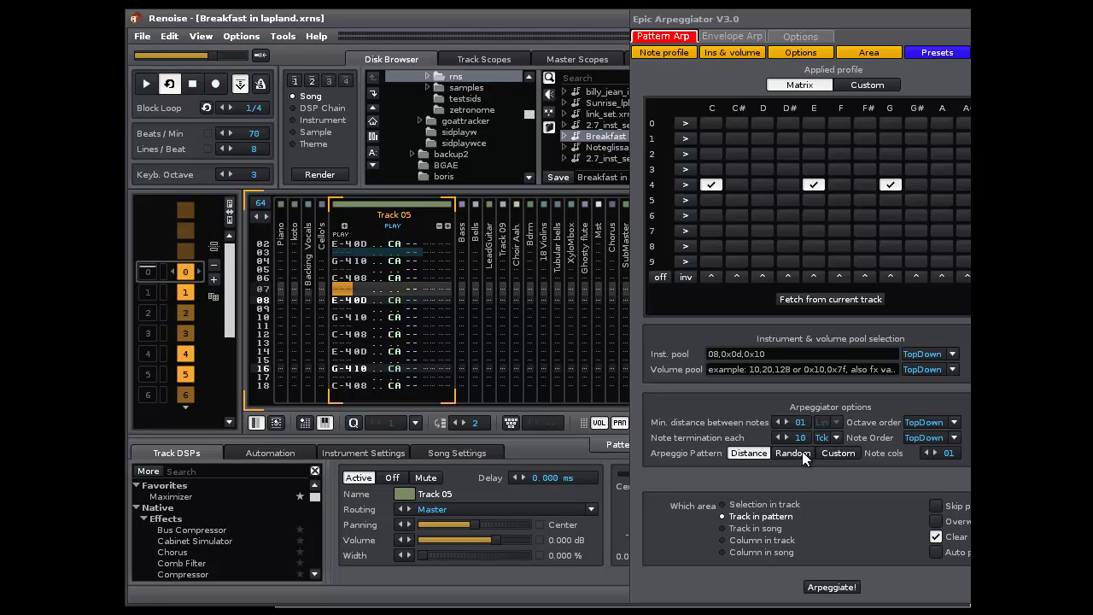
- Return the note termination to 01 Lin, arpeggiate Track 05 with the Random arpeggio pattern, and review the generated lines
left_click(837, 437)
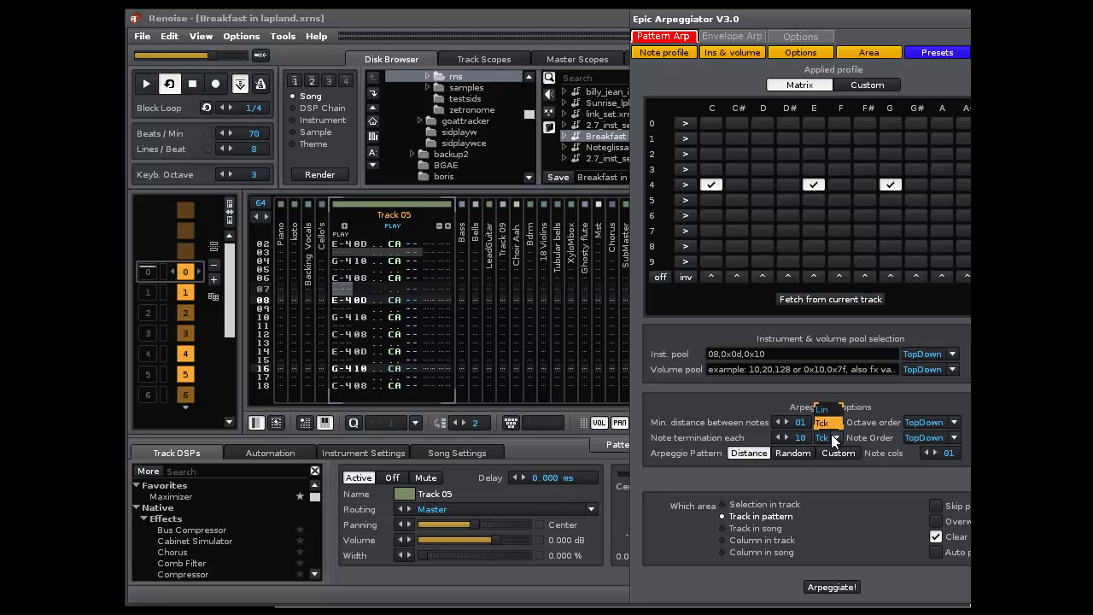
left_click(826, 413)
left_click_drag(801, 437, 800, 462)
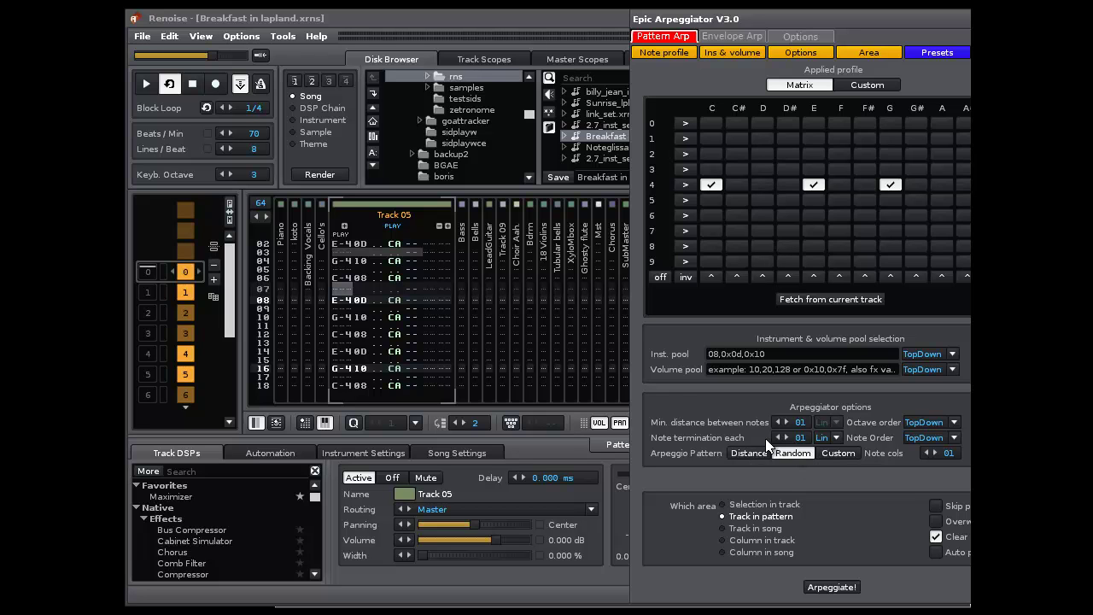
left_click(832, 587)
scroll(355, 320, "down", 7)
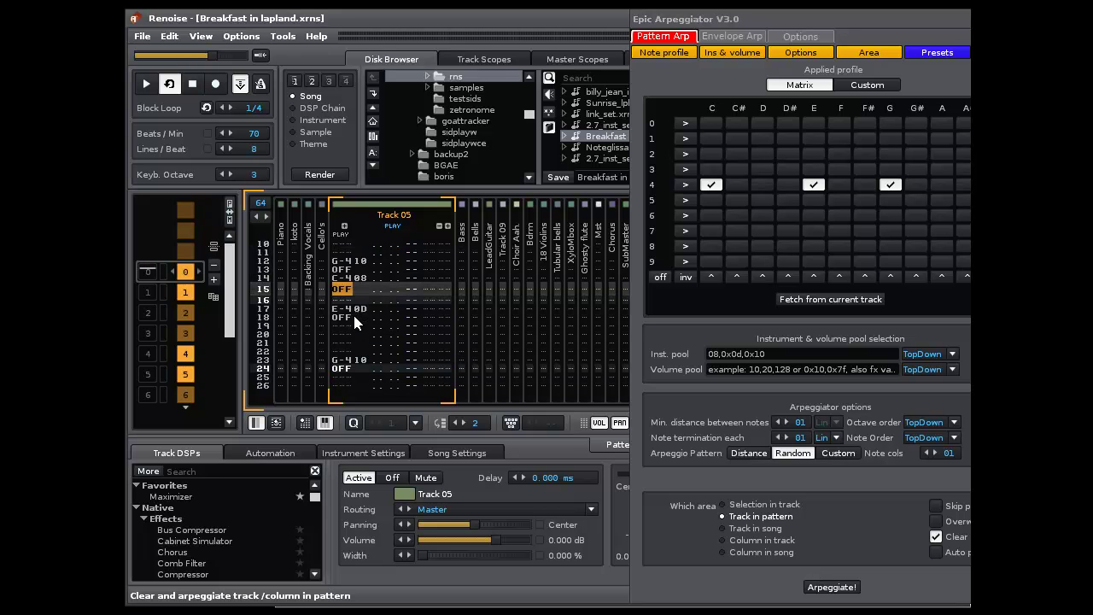
scroll(353, 310, "down", 20)
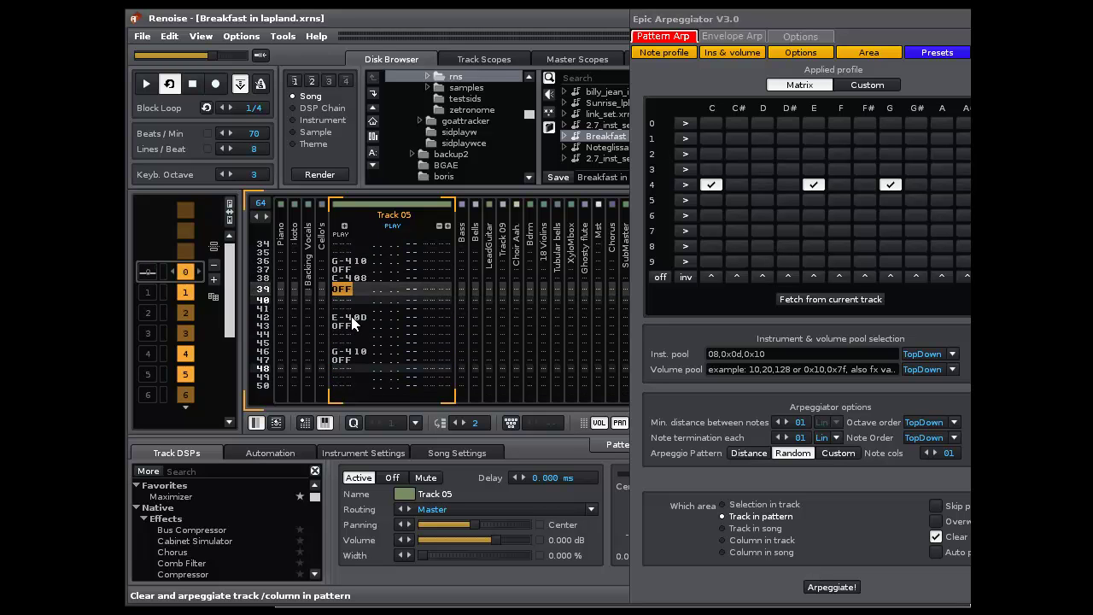
scroll(350, 316, "down", 20)
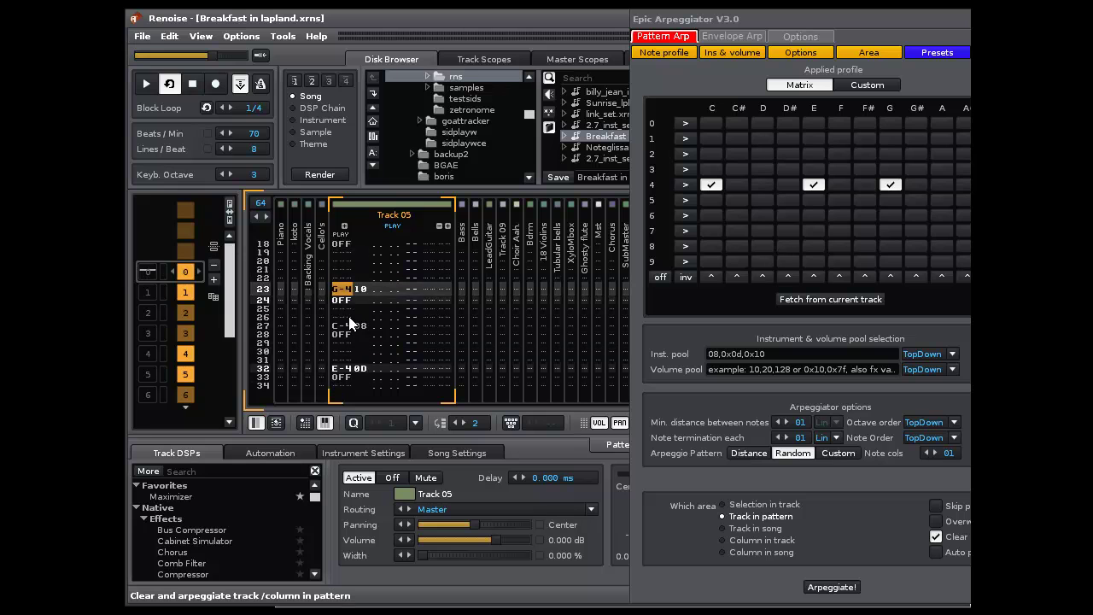
scroll(350, 321, "up", 12)
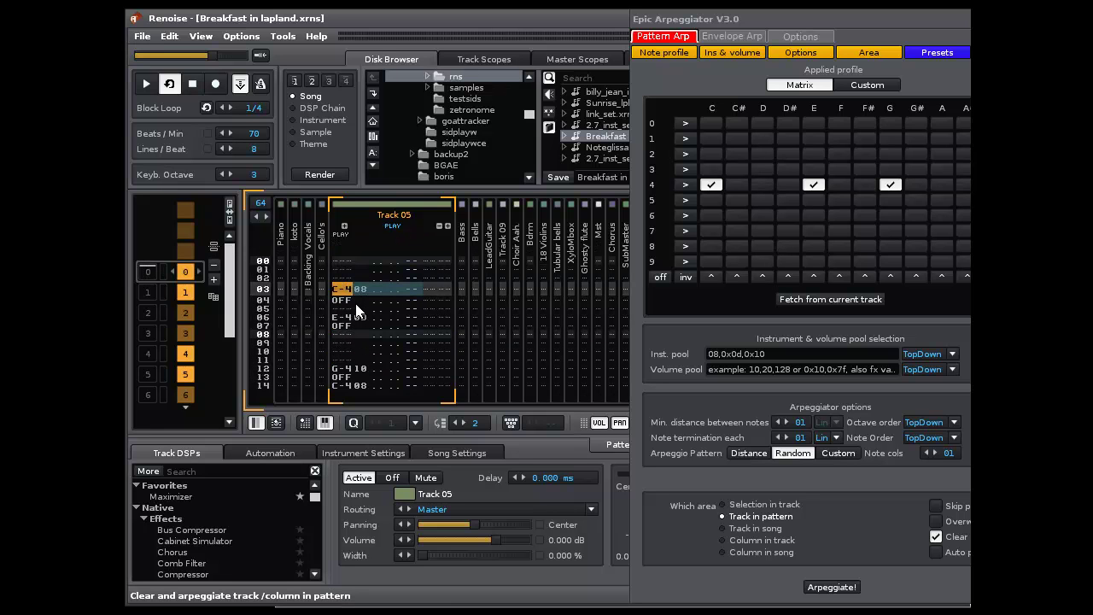
- Switch the arpeggio pattern to Custom, enter 0,2,5,7,9,11,nt as the custom pattern, and arpeggiate Track 05
left_click(837, 458)
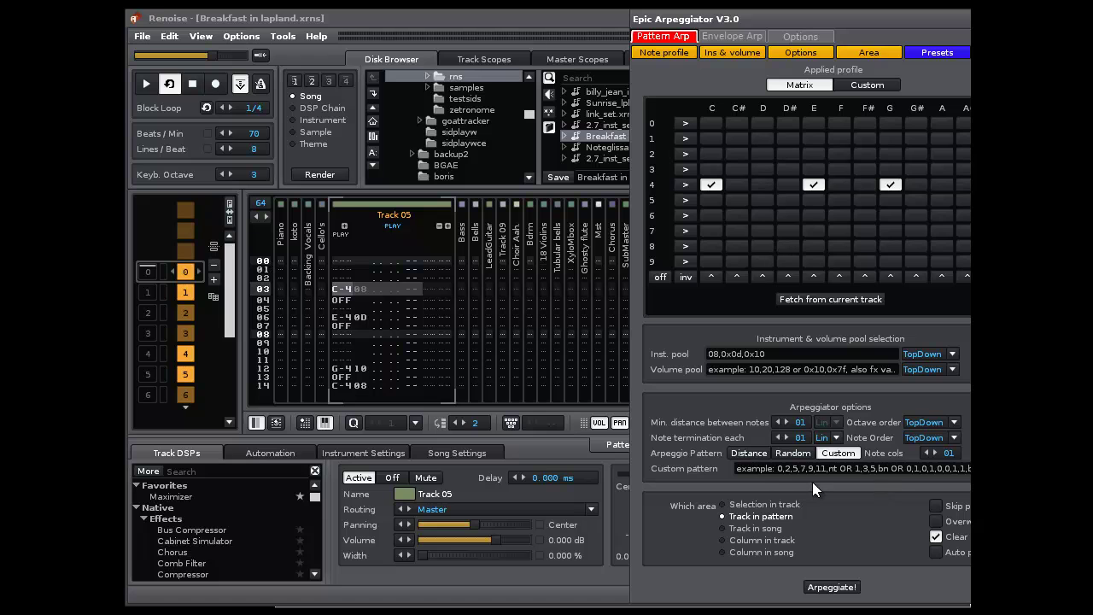
left_click(843, 468)
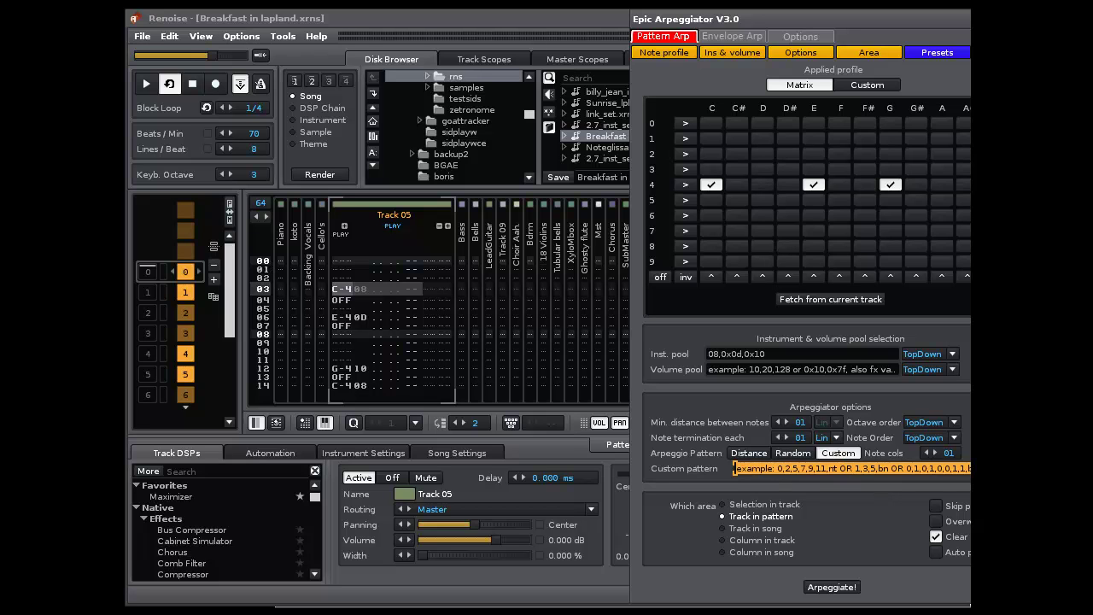
left_click(892, 468)
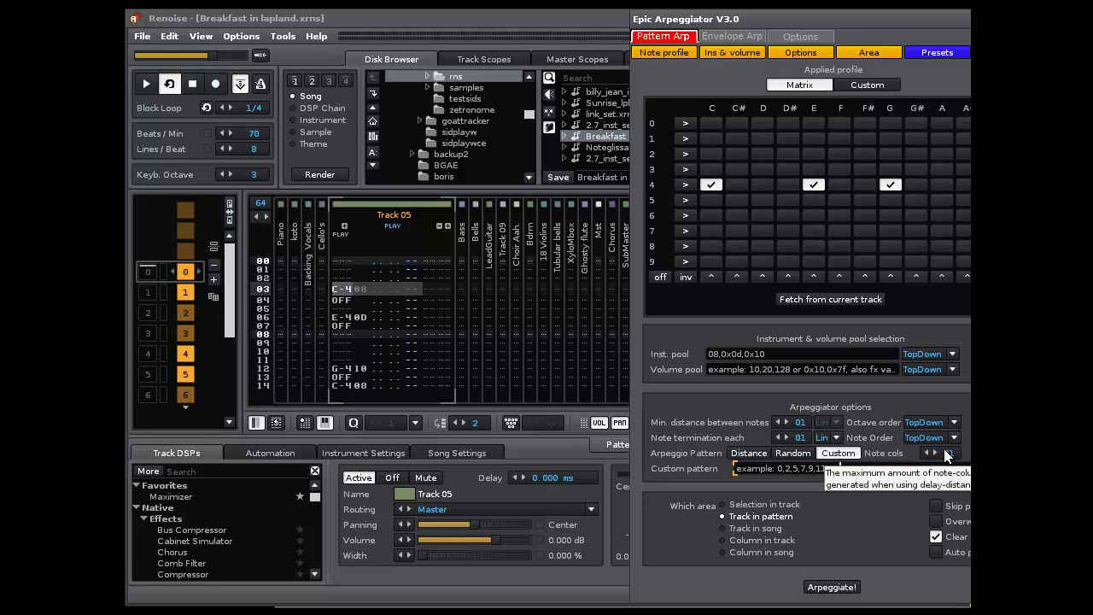
key("Delete")
key("Delete")
key("Delete")
key("Delete")
key("Delete")
key("Delete")
key("Delete")
key("Delete")
key("Delete")
key("Delete")
key("Delete")
type("0,2,5,7,9,11,nt")
left_click(821, 588)
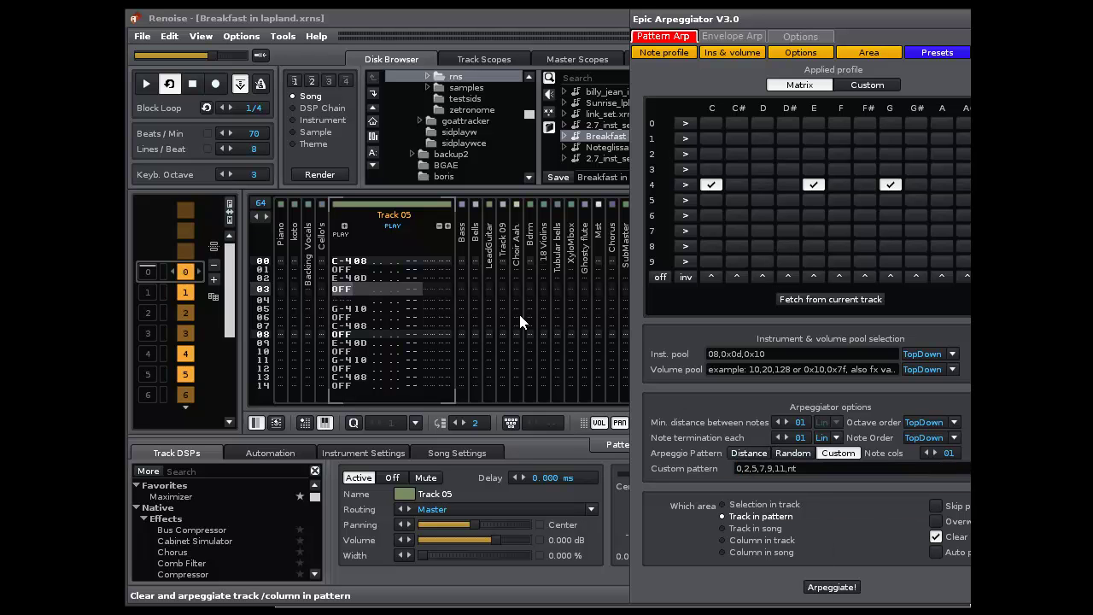
left_click(348, 288)
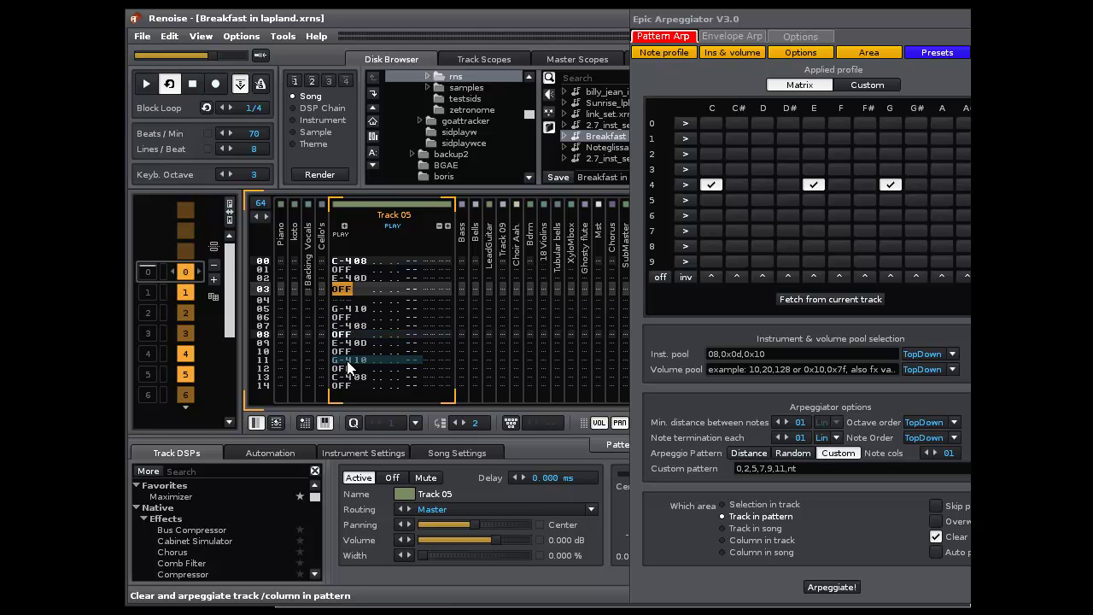
left_click(802, 469)
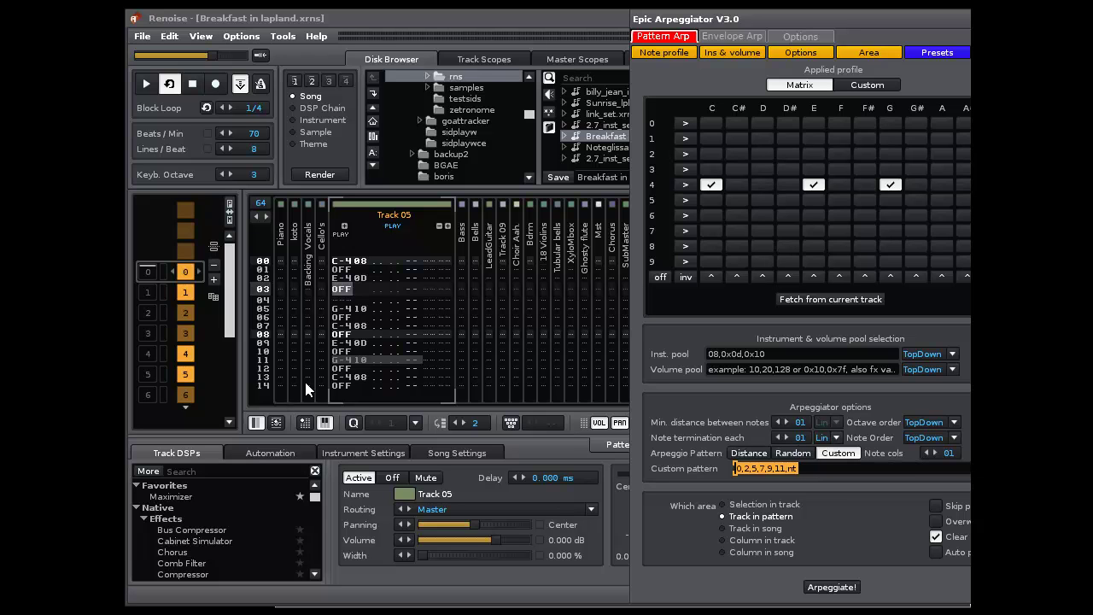
left_click(344, 374)
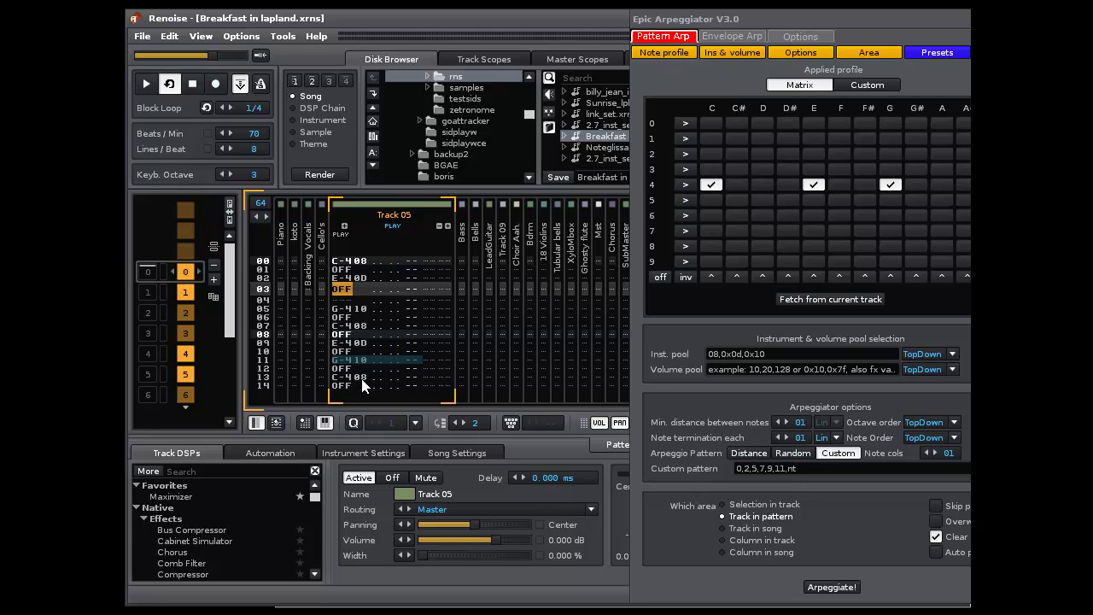
- Examine the notes and note-offs in Track 05 down to line 30 against the custom pattern 0,2,5,7,9,11,nt
scroll(379, 289, "down", 3)
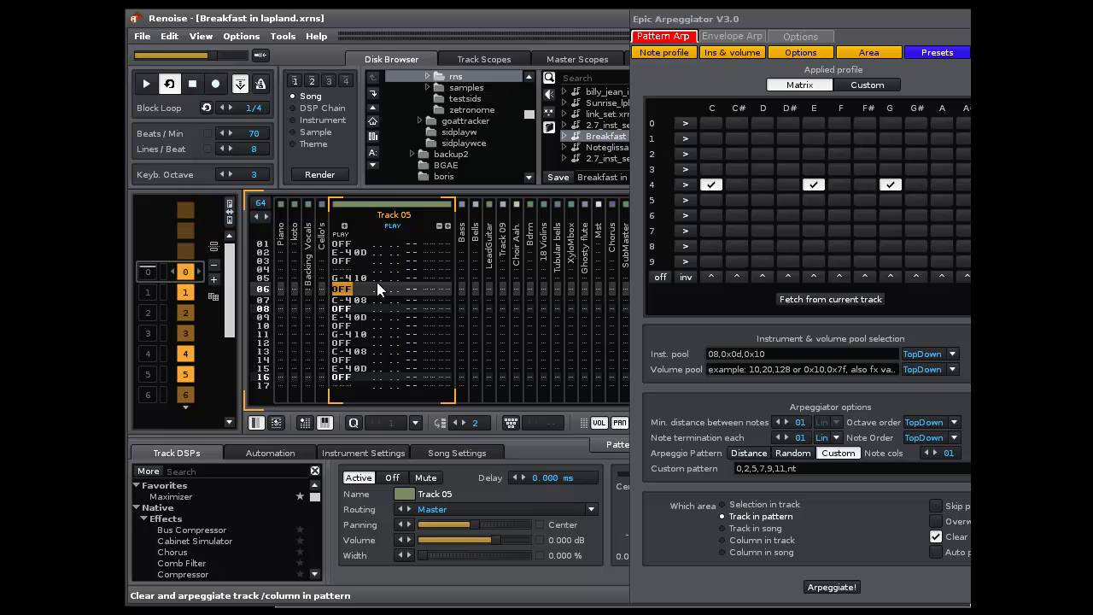
scroll(378, 289, "down", 2)
scroll(378, 289, "down", 5)
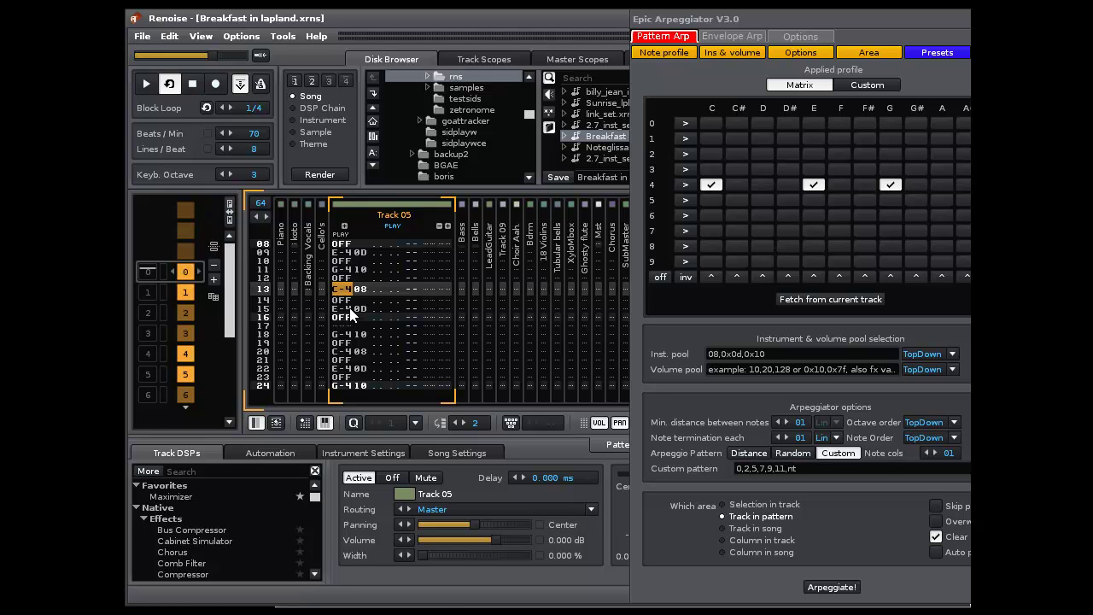
scroll(350, 314, "down", 2)
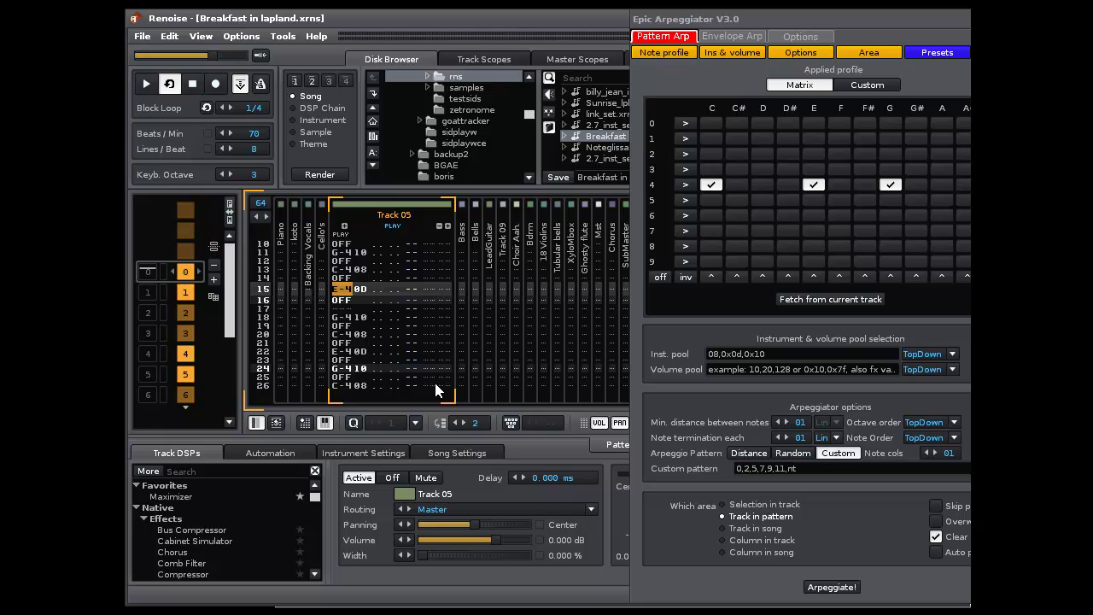
key("Down")
key("Down")
key("Down")
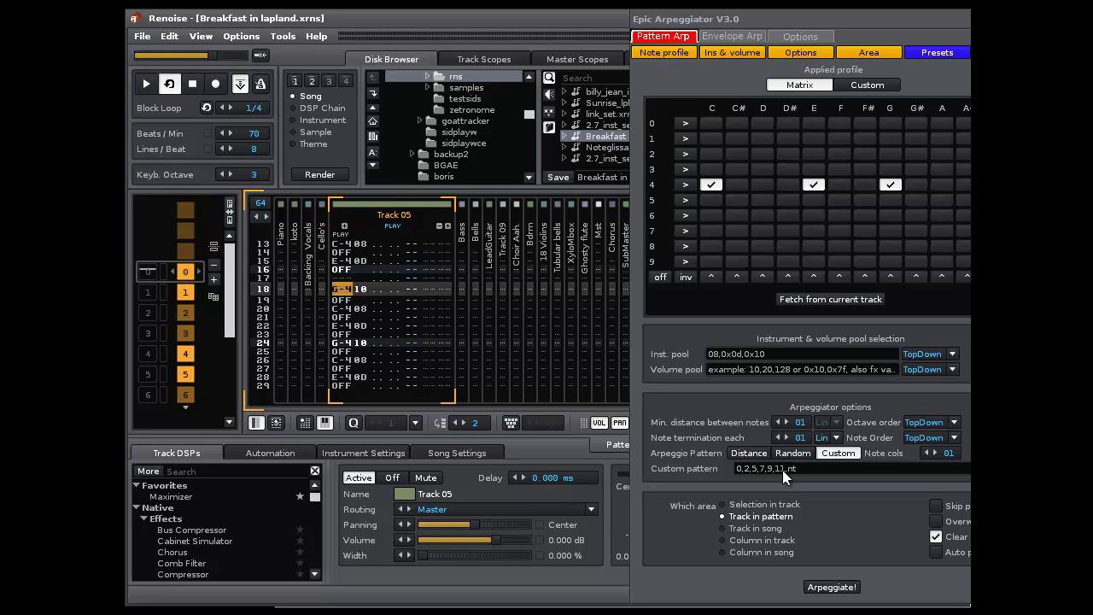
key("Down")
key("Down")
key("Down")
key("Down")
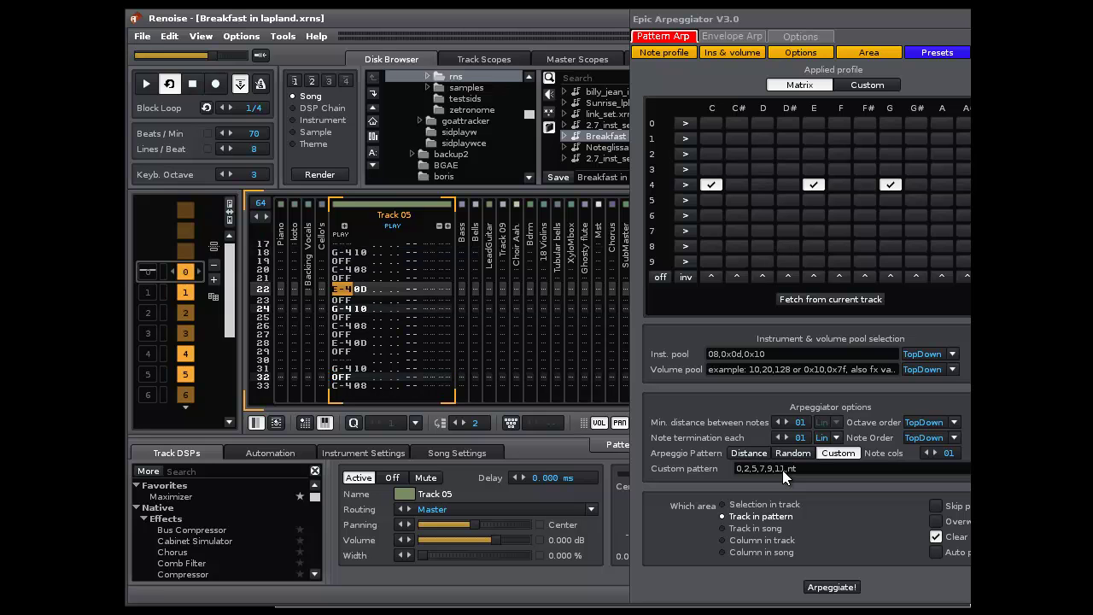
key("Down")
key("Down")
key("Down")
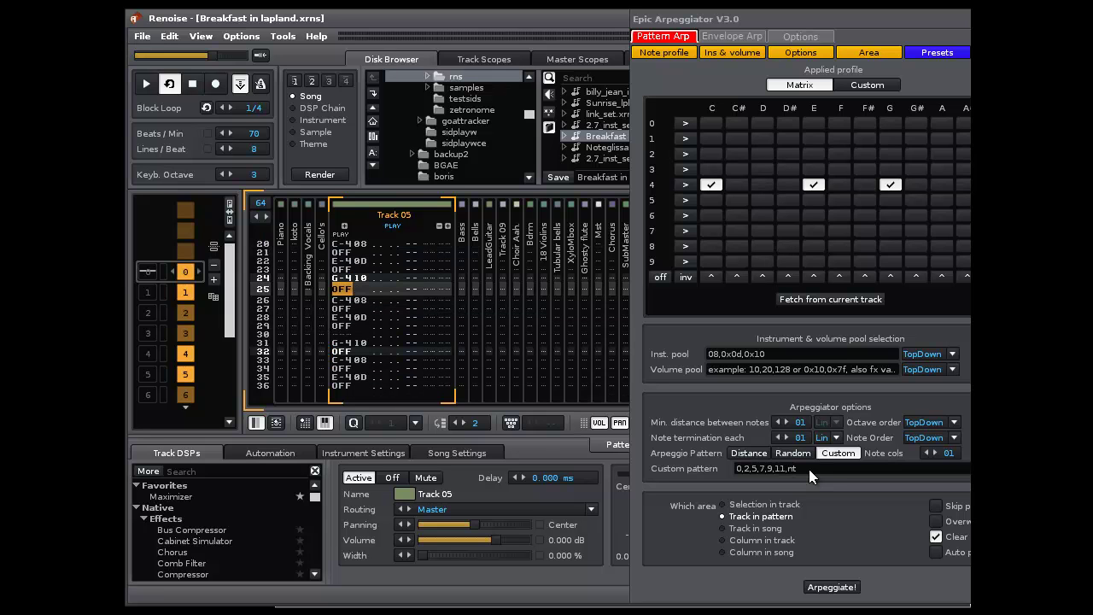
key("Down")
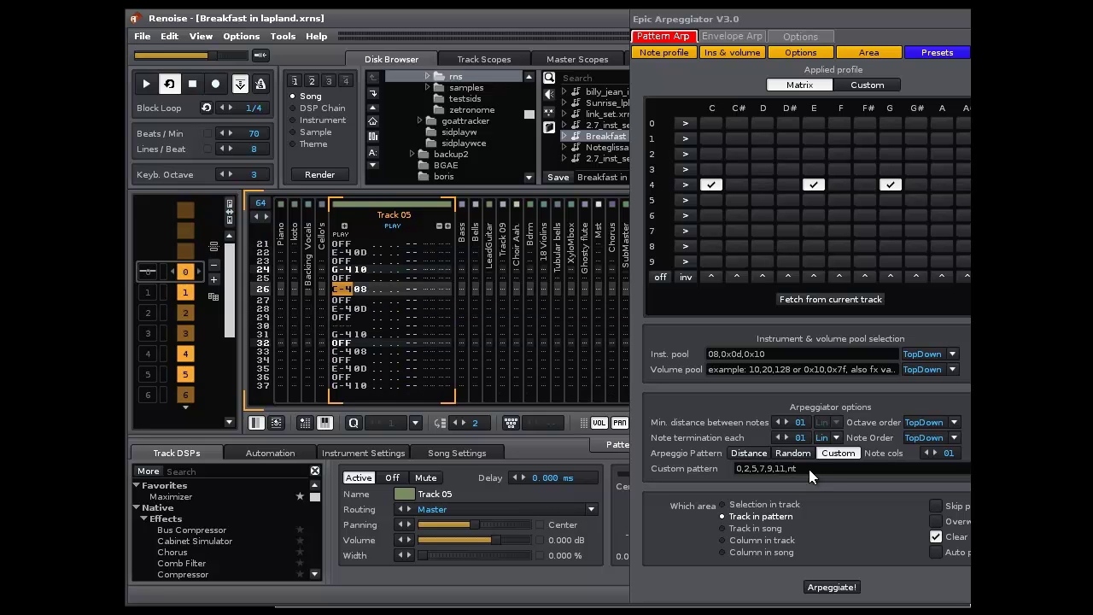
key("Down")
key("Down")
key("Down")
key("Down")
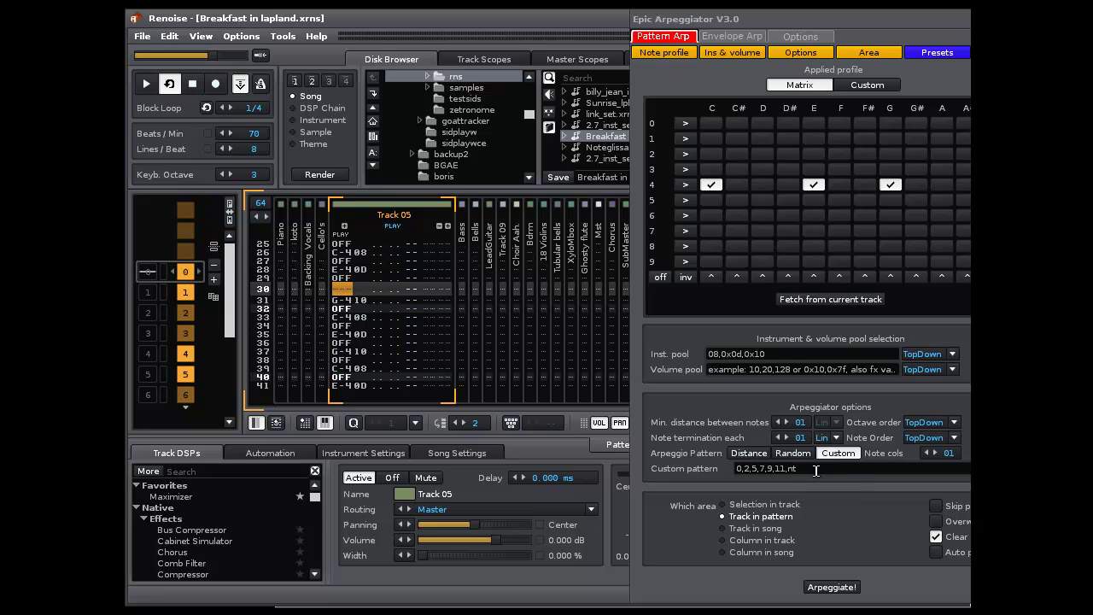
- Set the minimum distance between notes to 02, change the custom pattern to 0,2,5,7,9,11,bn, and arpeggiate Track 05
left_click(787, 423)
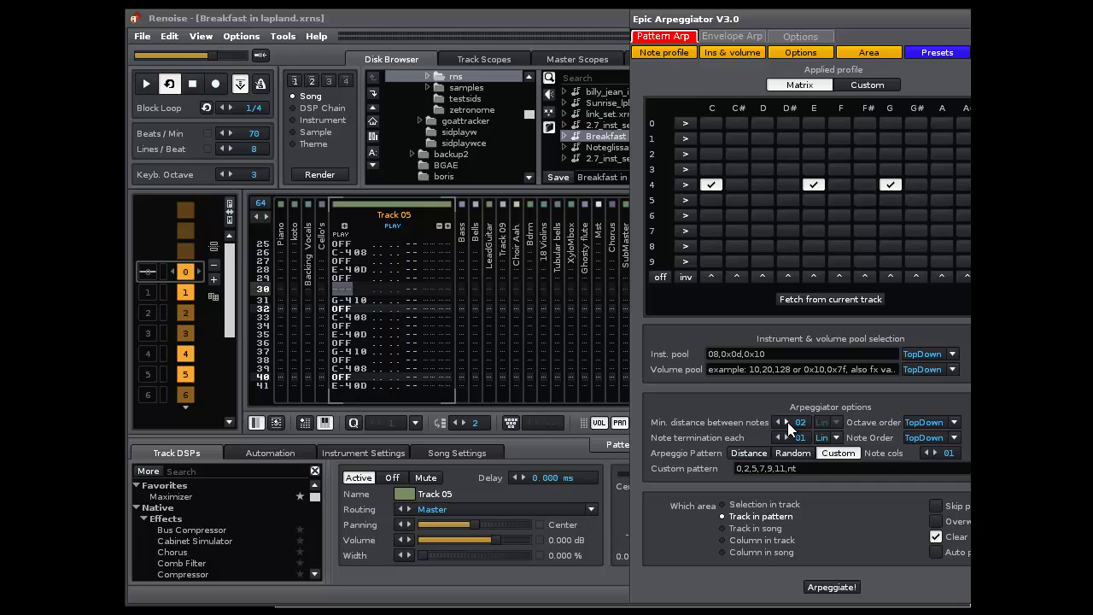
left_click(789, 470)
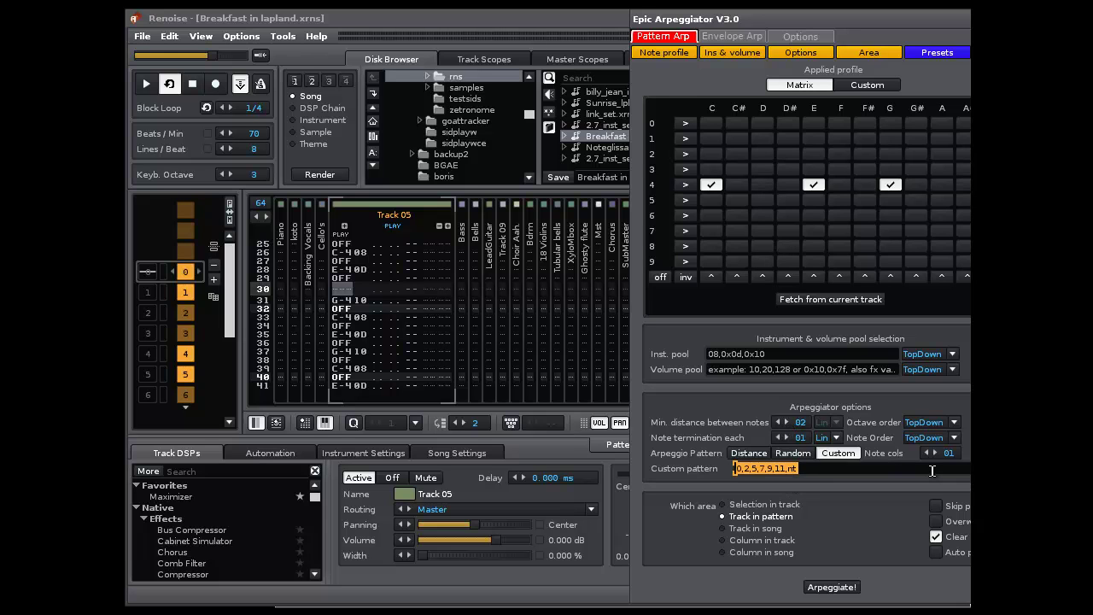
key("BackSpace")
type("bn")
key("Return")
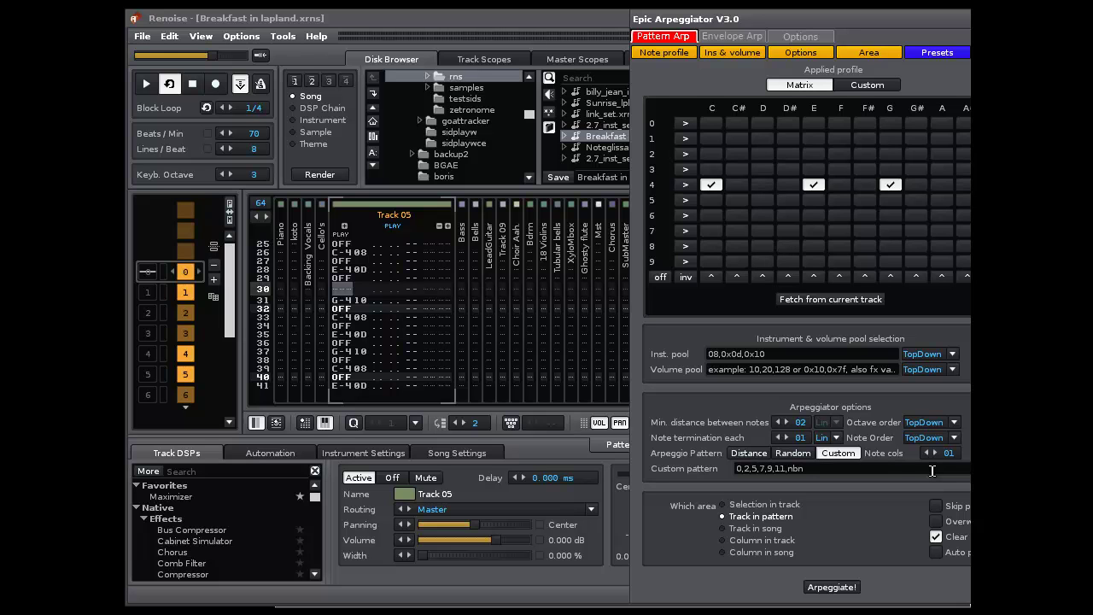
left_click(932, 471)
key("Left")
key("Left")
key("BackSpace")
left_click(822, 588)
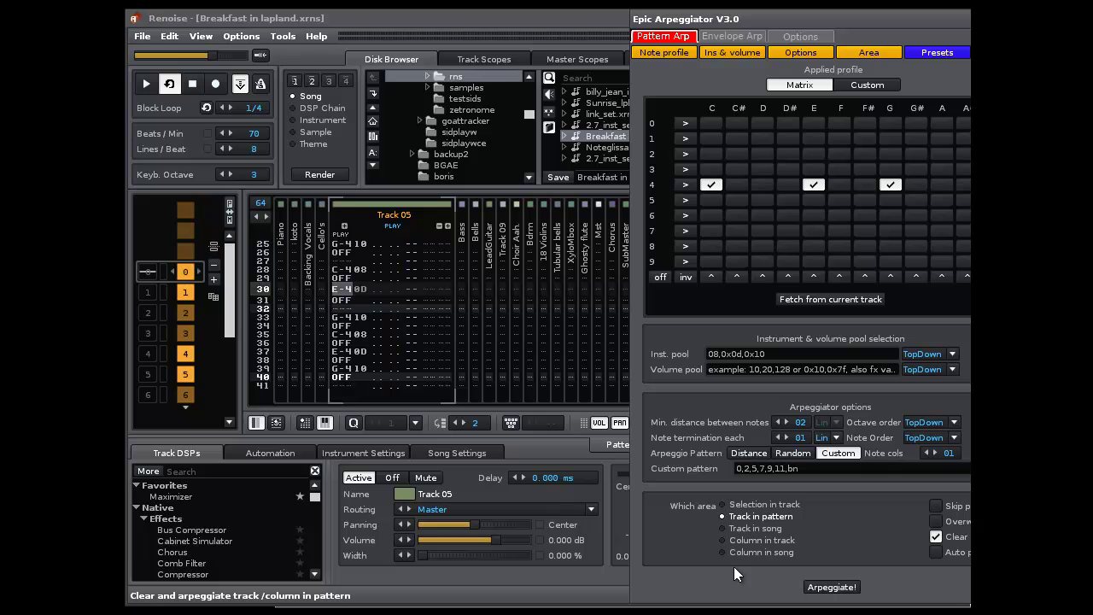
- Examine the regenerated note placement in Track 05 from line 00 to line 11 against the bn custom pattern
left_click(381, 331)
key("Home")
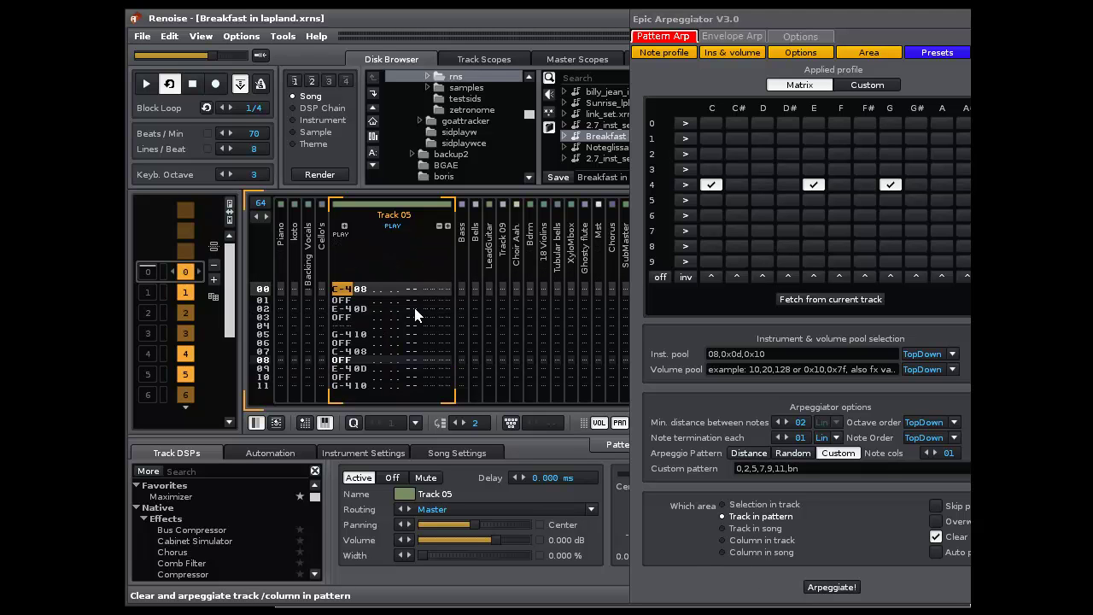
key("Down")
key("Down")
key("Down")
key("Down")
key("Down")
key("Down")
key("Down")
key("Down")
key("Down")
key("Down")
key("Down")
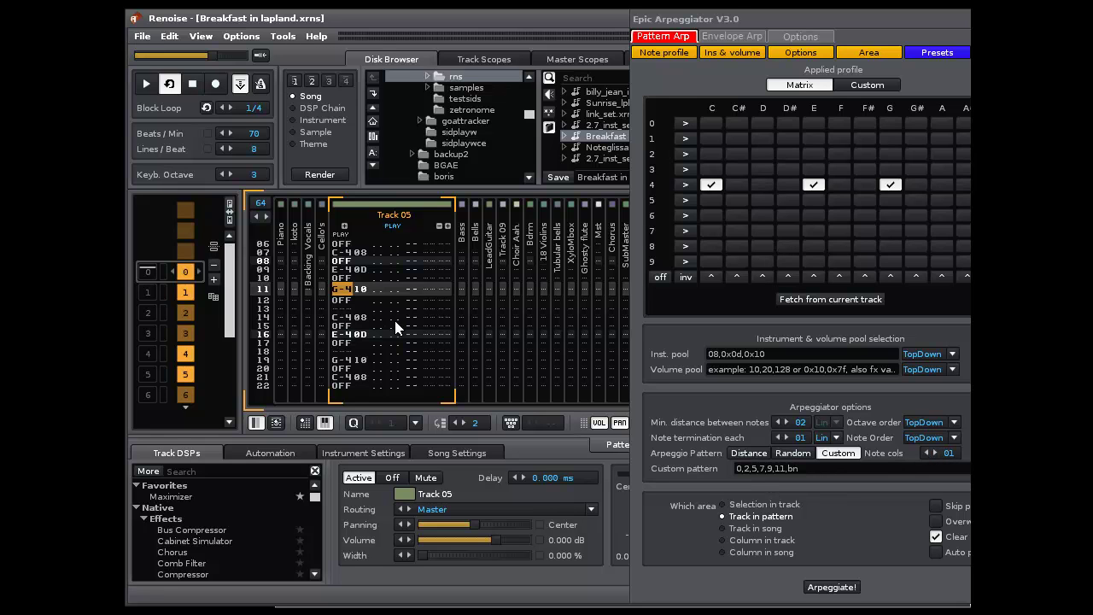
left_click(837, 469)
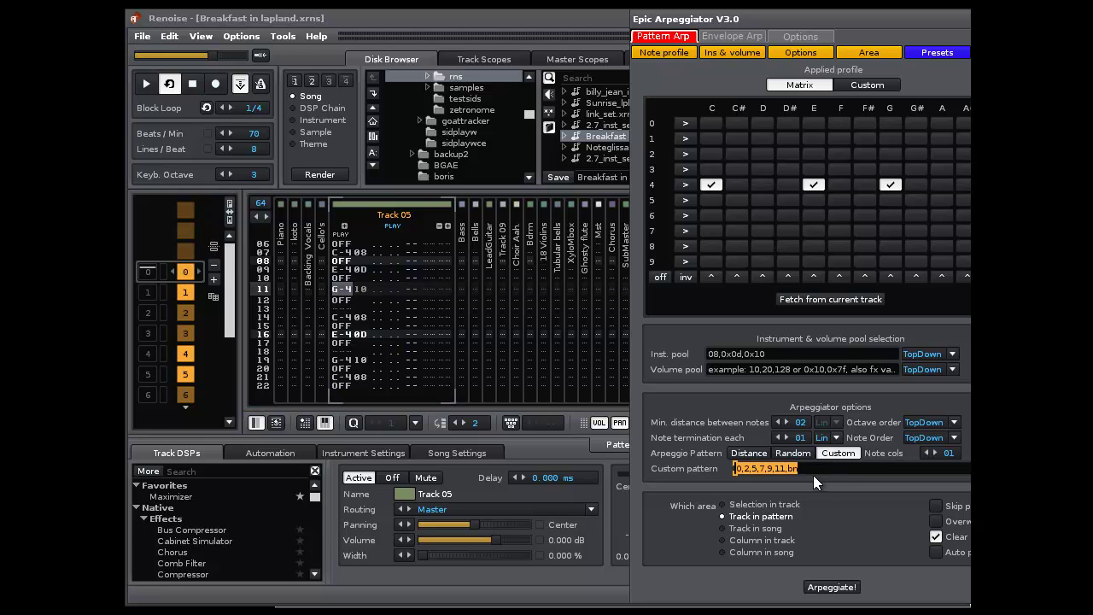
left_click(398, 323)
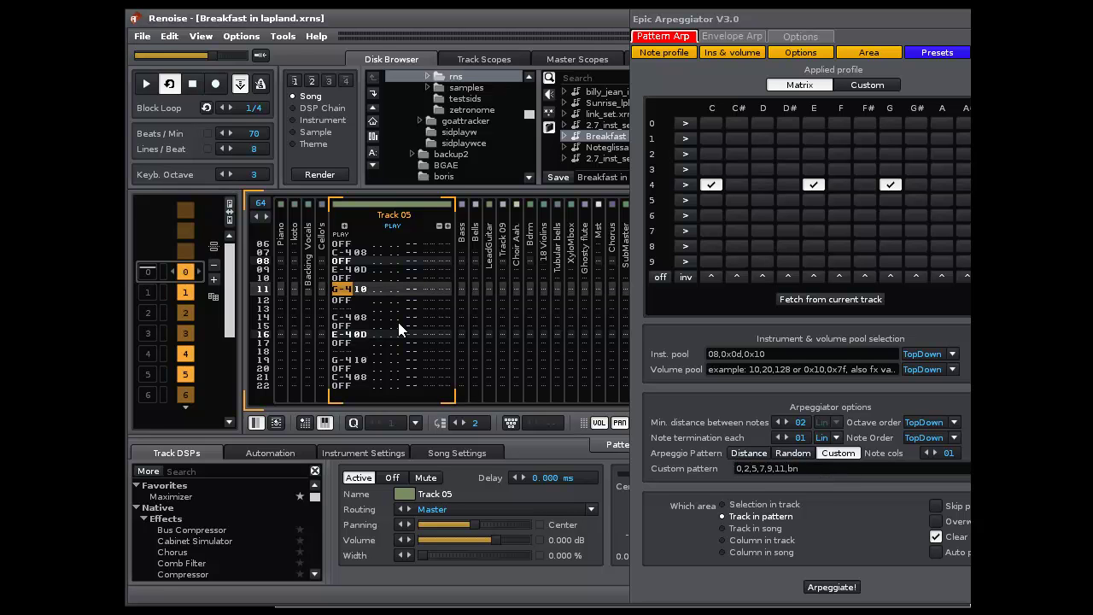
key("Home")
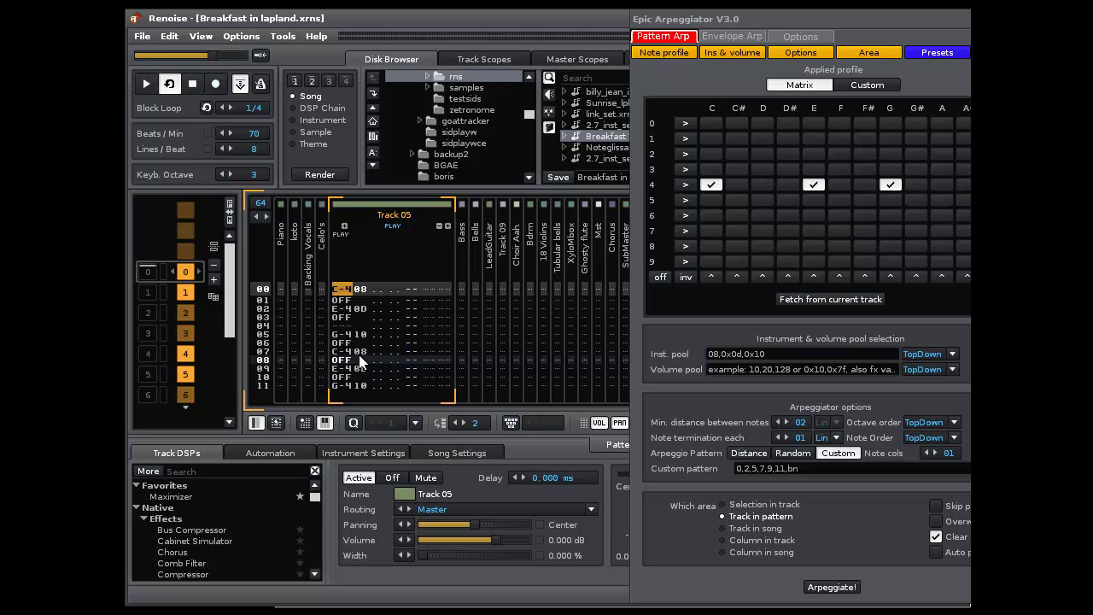
- Replace the custom pattern with 1,0,1,0,0,1,0,1,0,1,0,1,nt and arpeggiate Track 05
left_click(840, 468)
key("BackSpace")
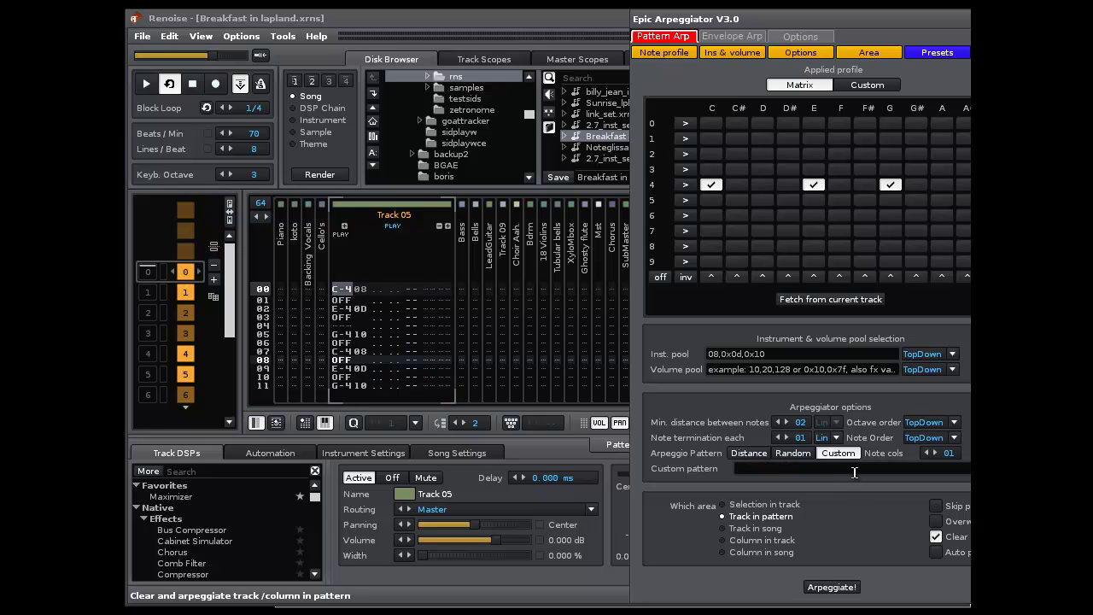
type("1,0,")
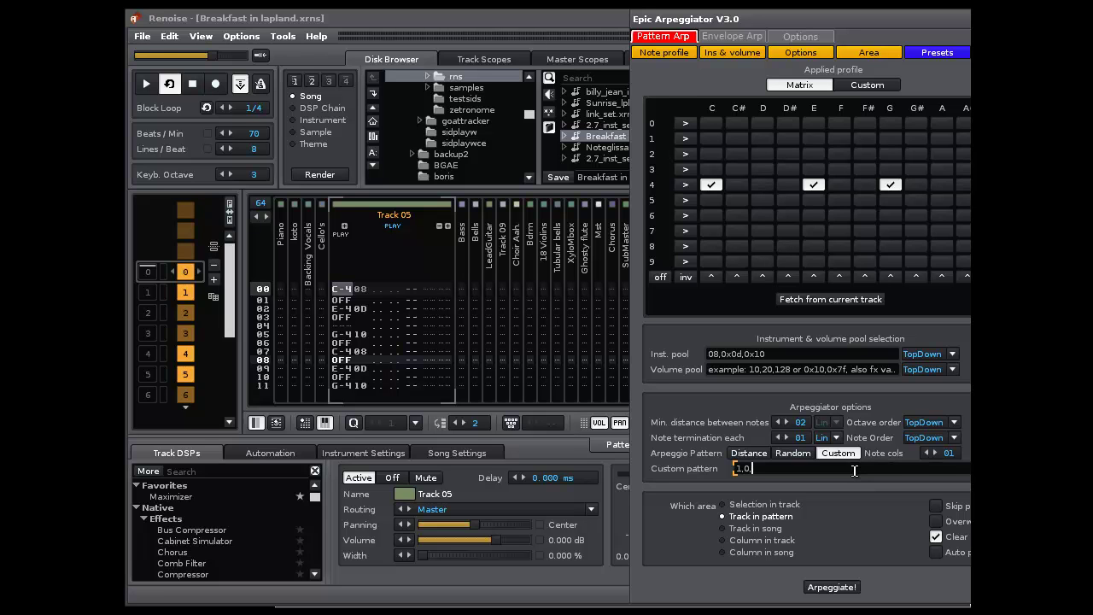
type("1,0,0,1,0,1,0,1,0,1,nt")
left_click(822, 592)
- Select lines 00 to 08 of Track 05 and arpeggiate only that range with the Selection in track area
left_click(390, 378)
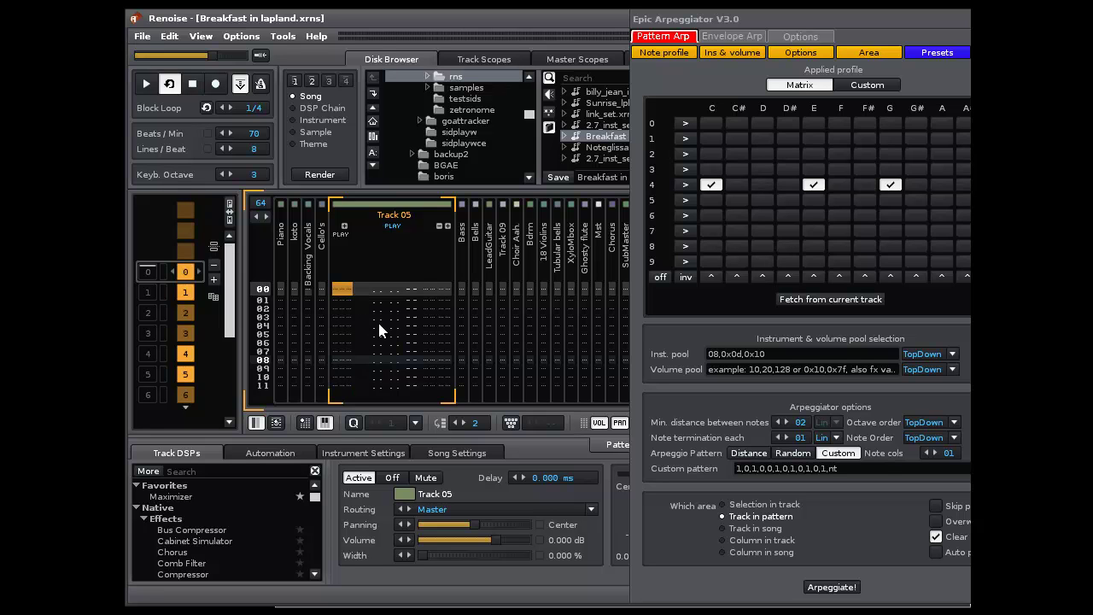
left_click_drag(346, 289, 368, 360)
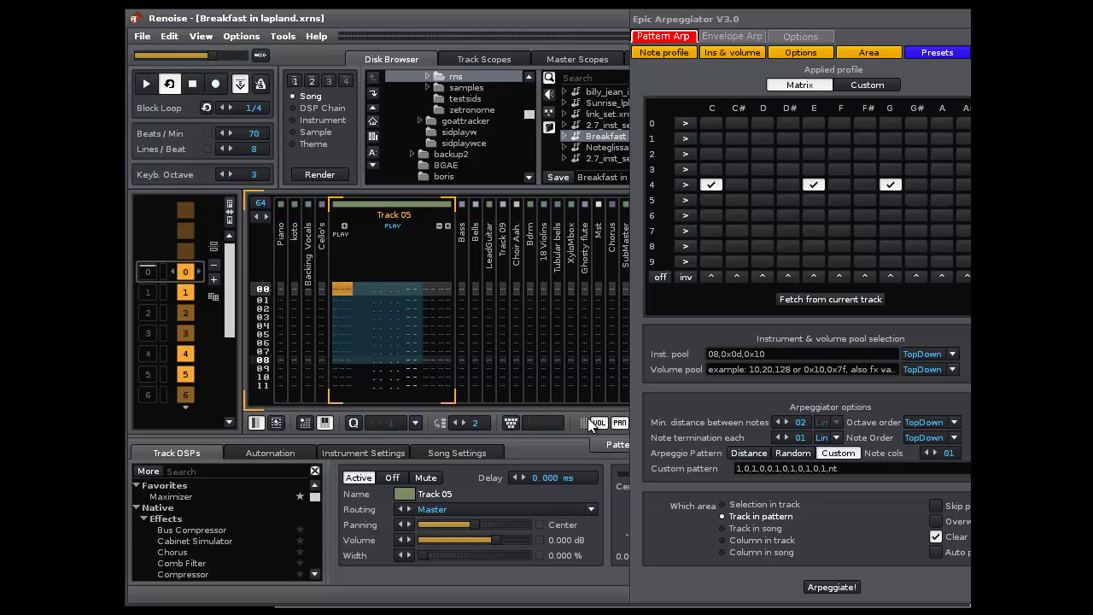
left_click(724, 505)
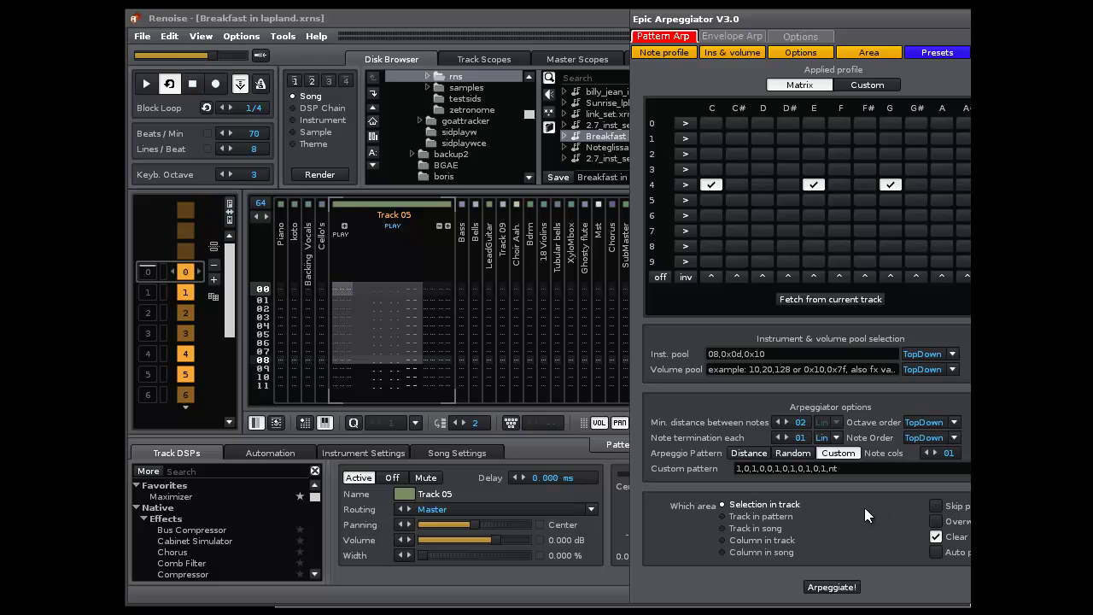
left_click(830, 588)
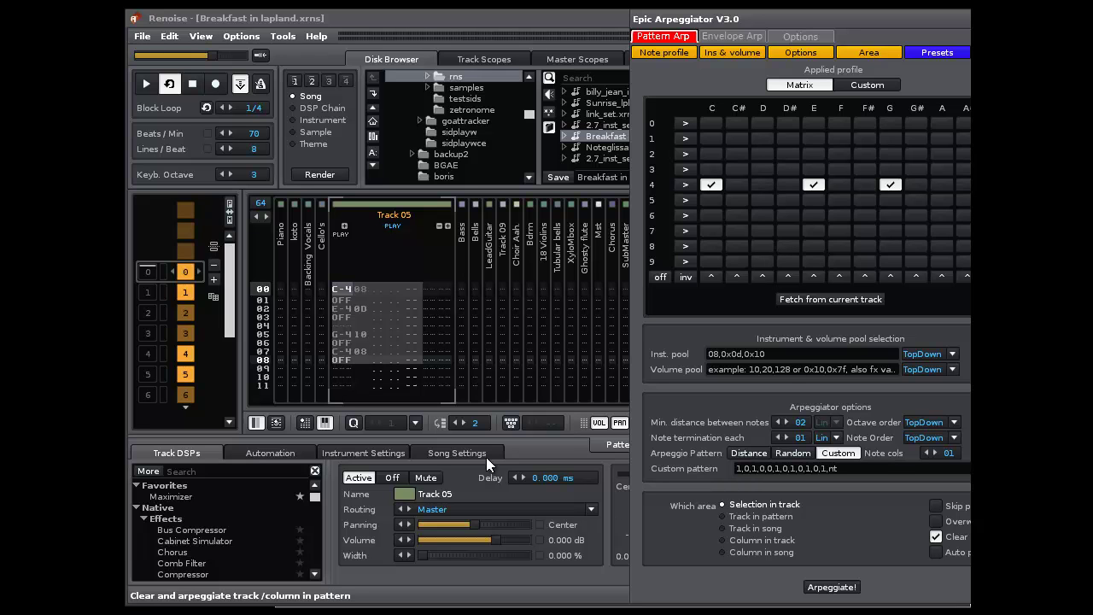
left_click(382, 313)
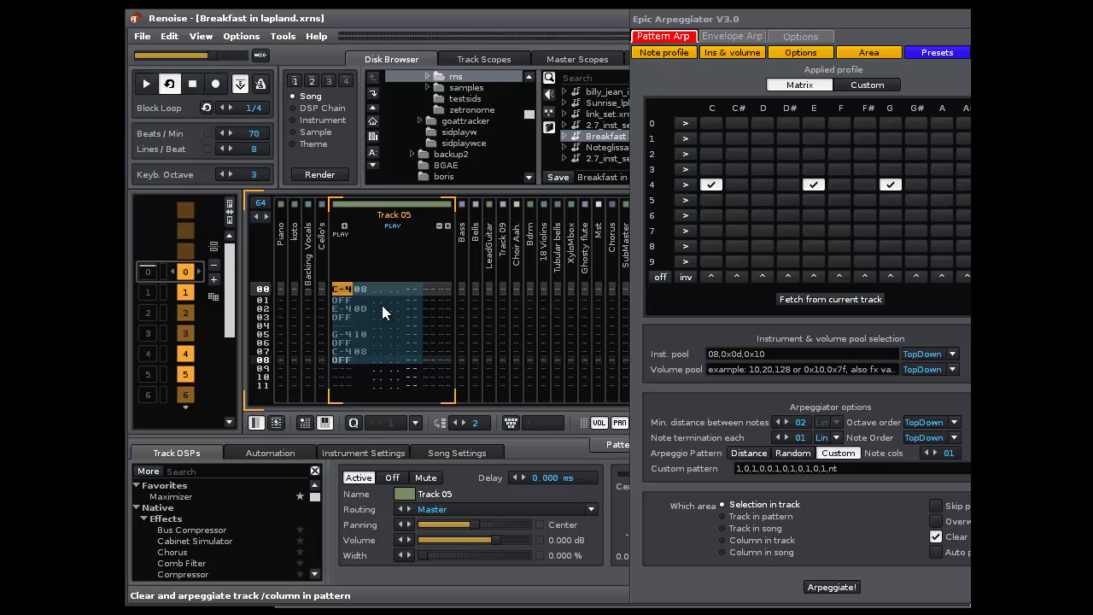
- Set the note columns to 03 and, with the Column in track area, arpeggiate the first and third note columns of Track 05
left_click(934, 453)
left_click(934, 453)
left_click(723, 540)
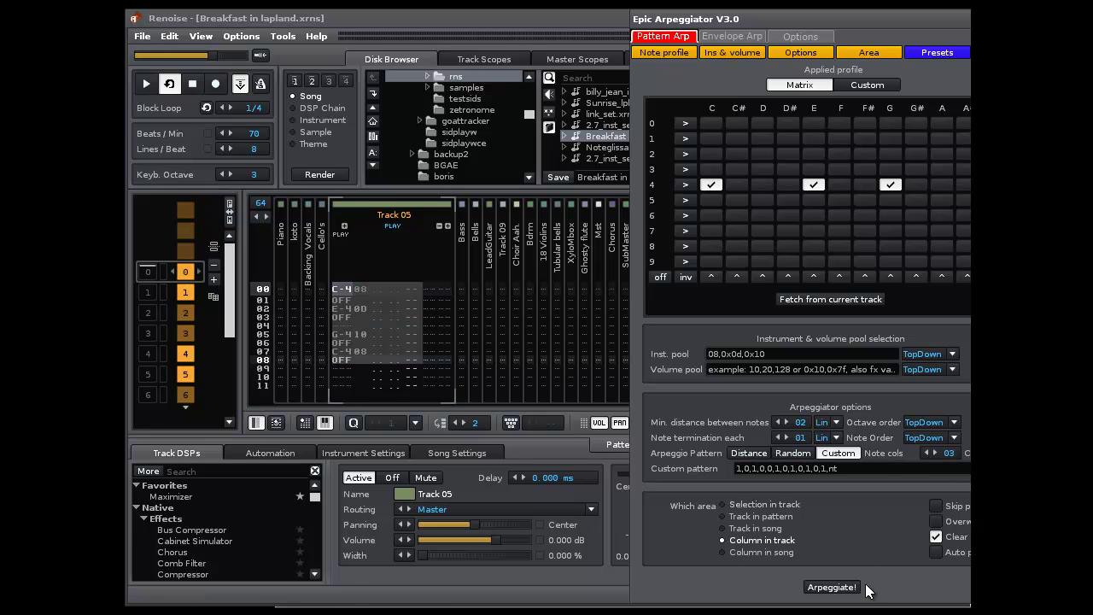
left_click(824, 588)
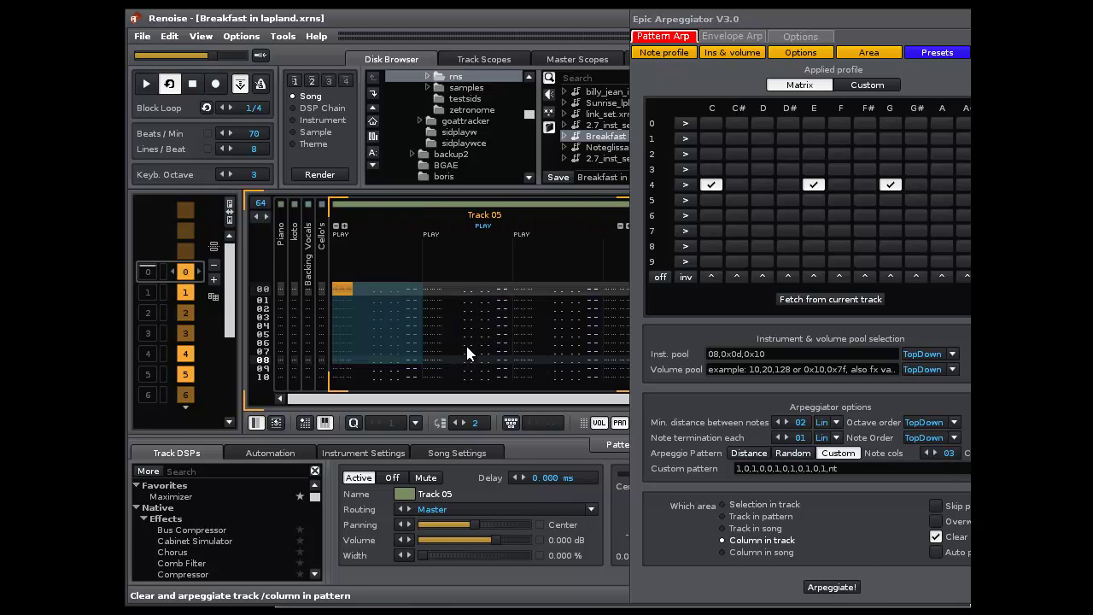
left_click(834, 589)
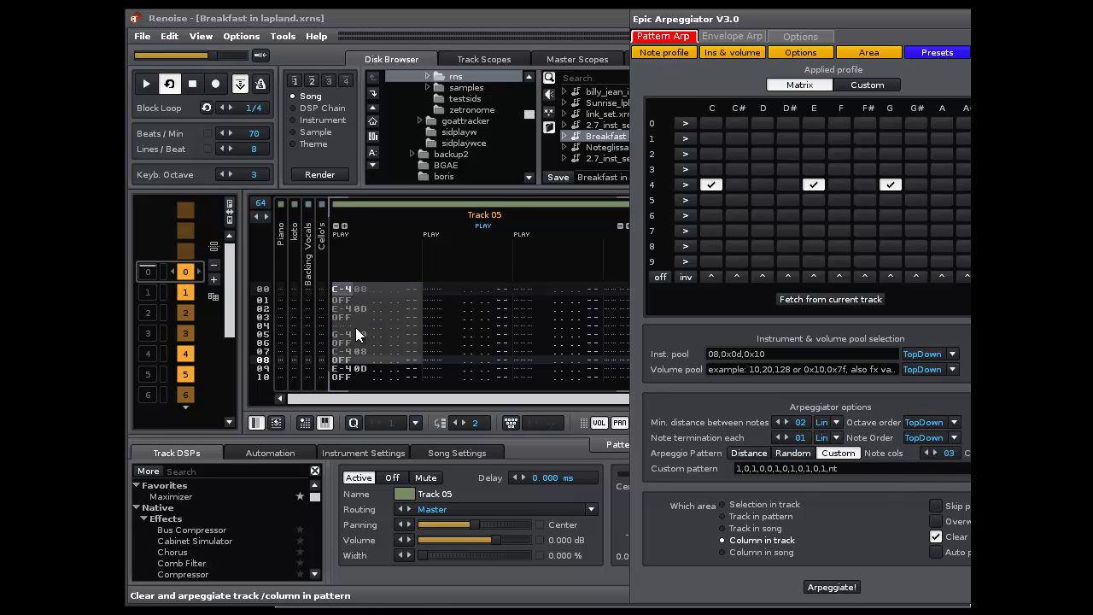
left_click(364, 297)
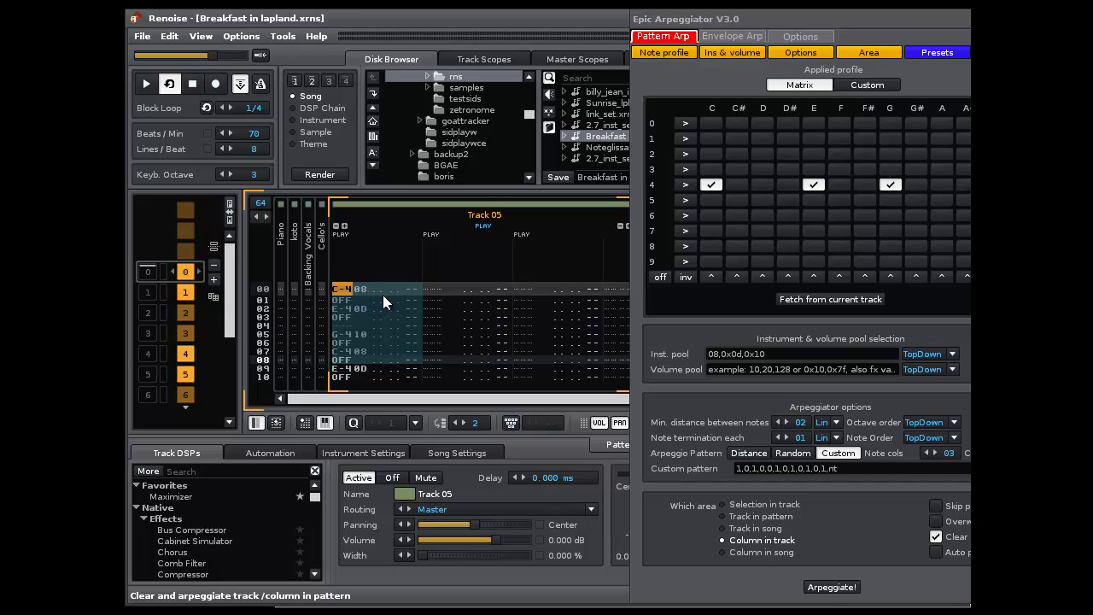
left_click(833, 588)
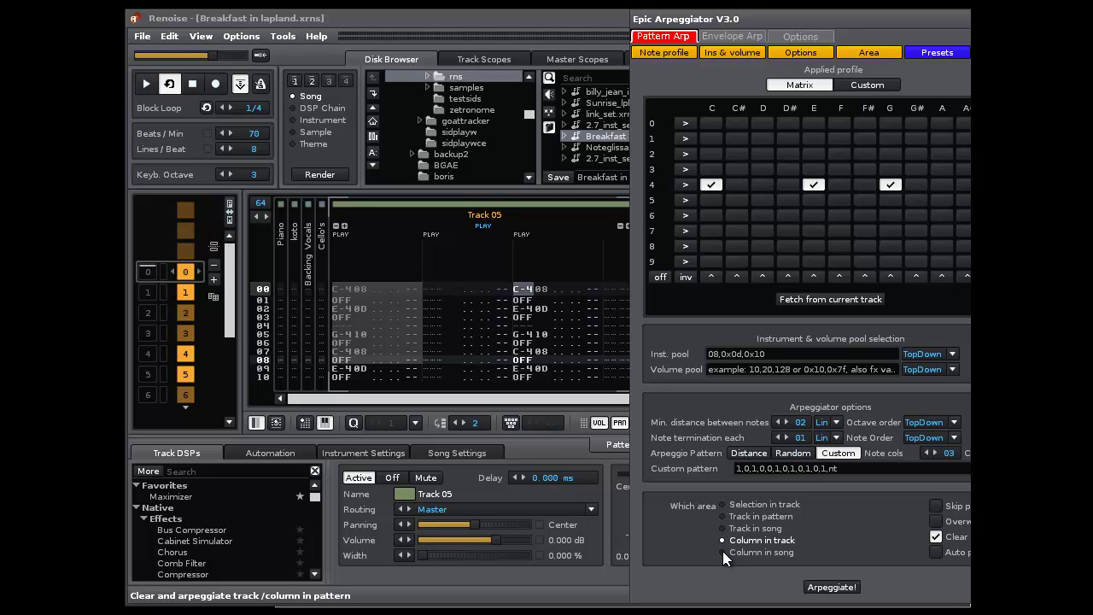
- Arpeggiate Track 05 with the Track in pattern area, and its first note column again with the Column in track area
left_click(723, 516)
left_click(820, 588)
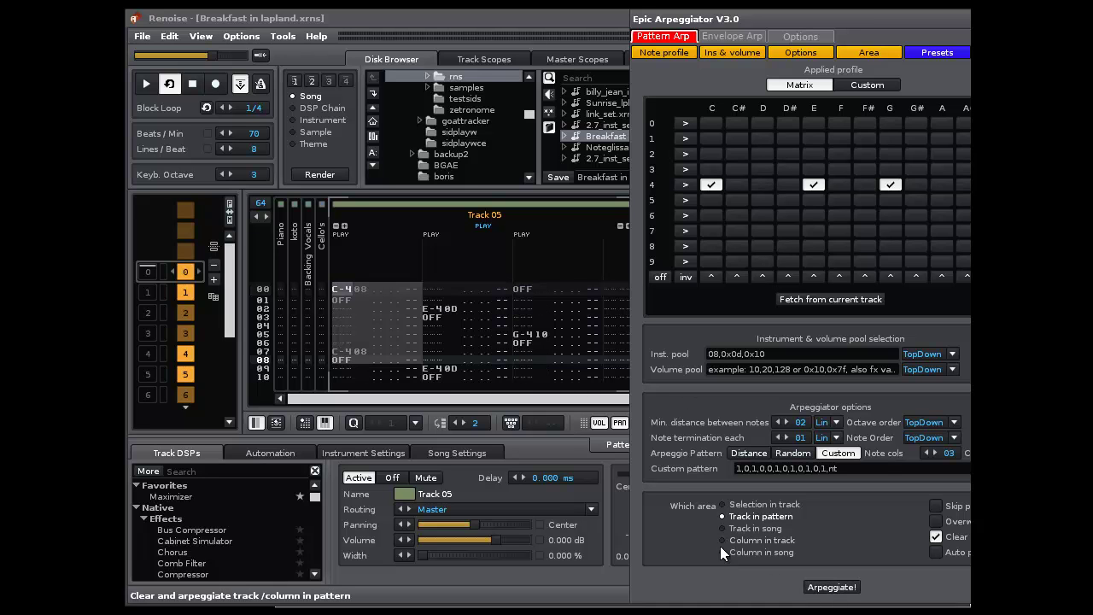
left_click(724, 540)
left_click(829, 588)
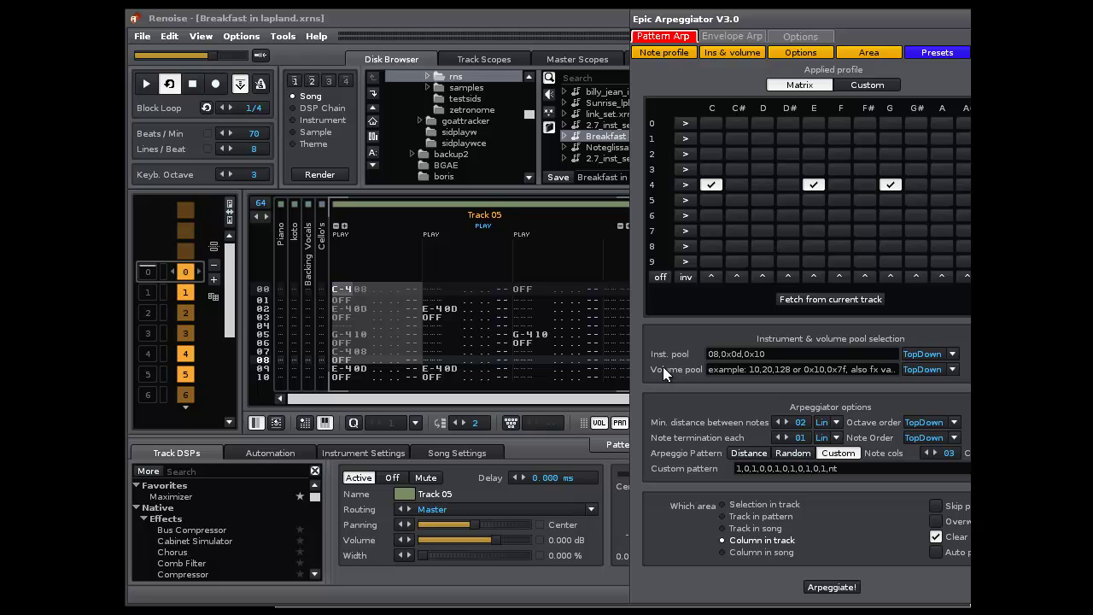
- Expand the pattern matrix, undo the repeating slot copies, and fill Track 05's slots 1 and 2 with aliases of slot 0
mouse_move(773, 369)
left_click(937, 536)
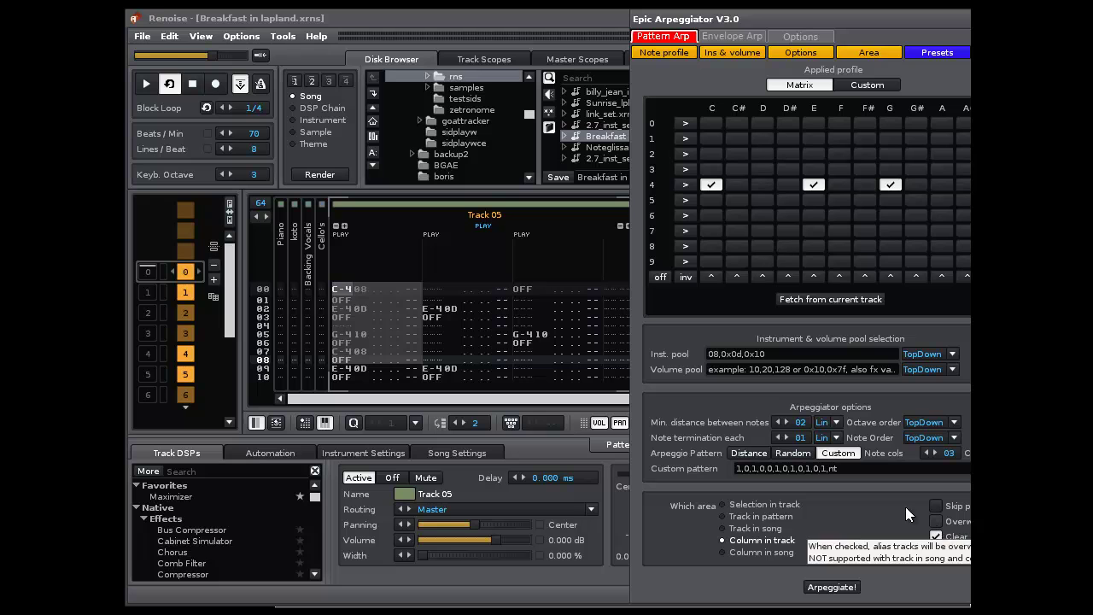
left_click(230, 213)
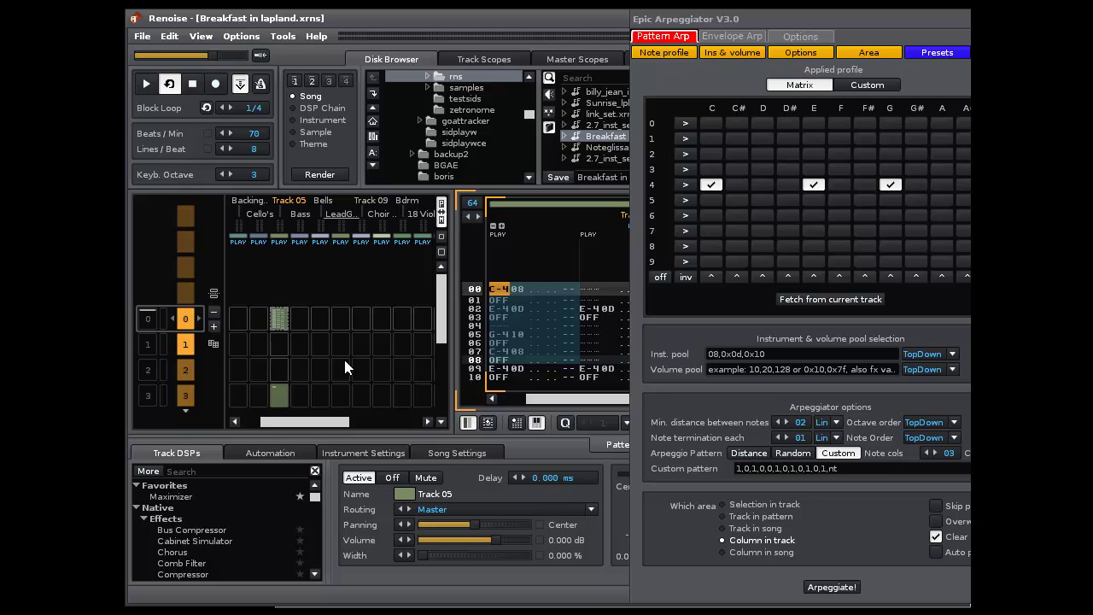
key("ctrl+z")
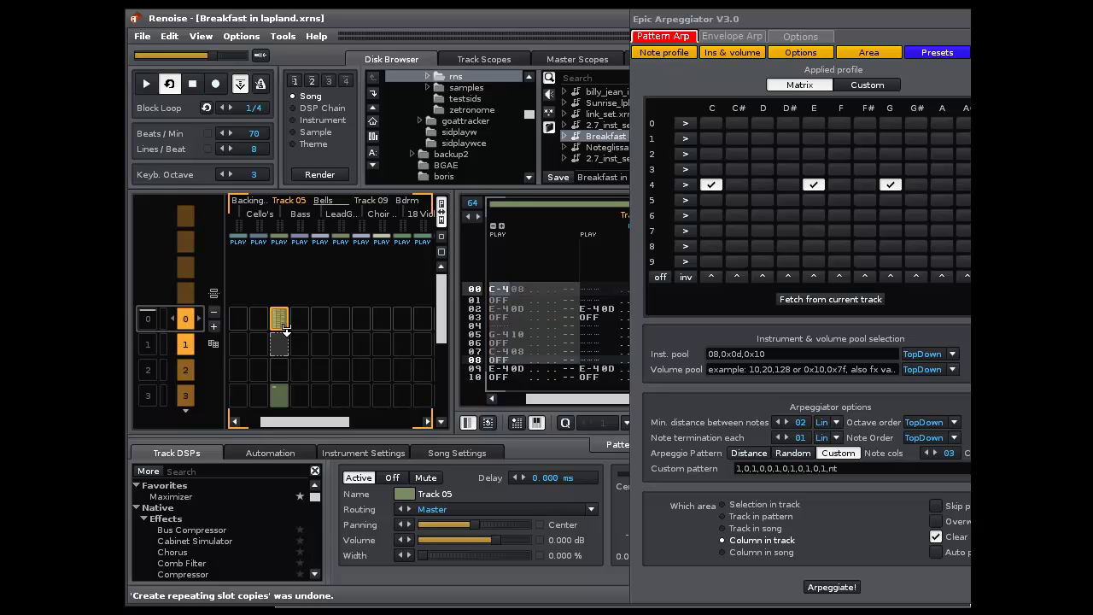
left_click_drag(283, 331, 285, 376)
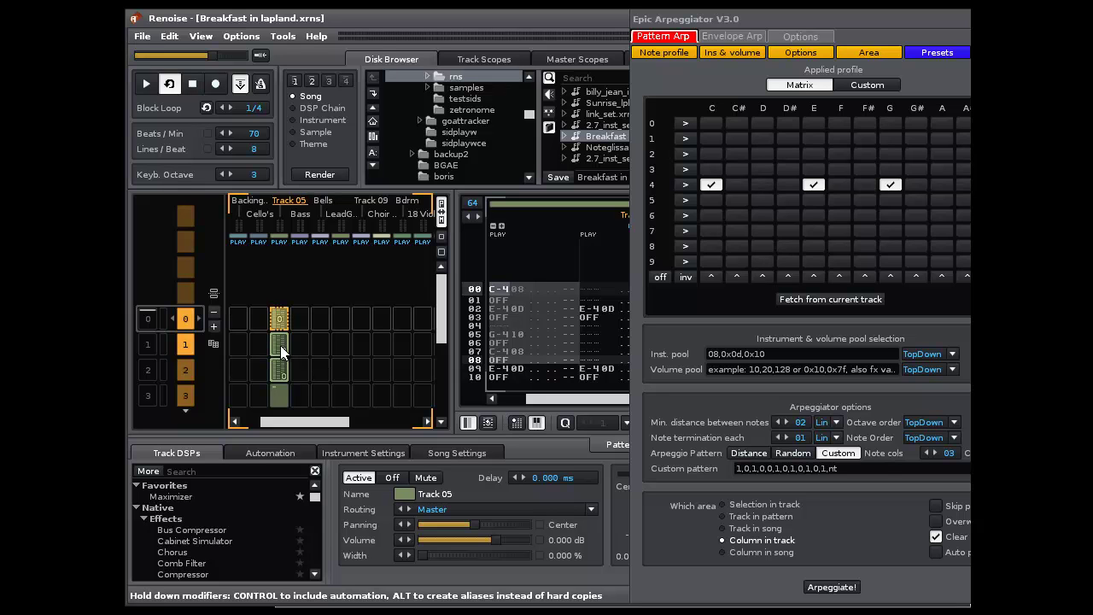
- Clear Track 05 and arpeggiate its alias in sequence slot 1 with the Track in pattern area and Overwrite Alias enabled
left_click(531, 343)
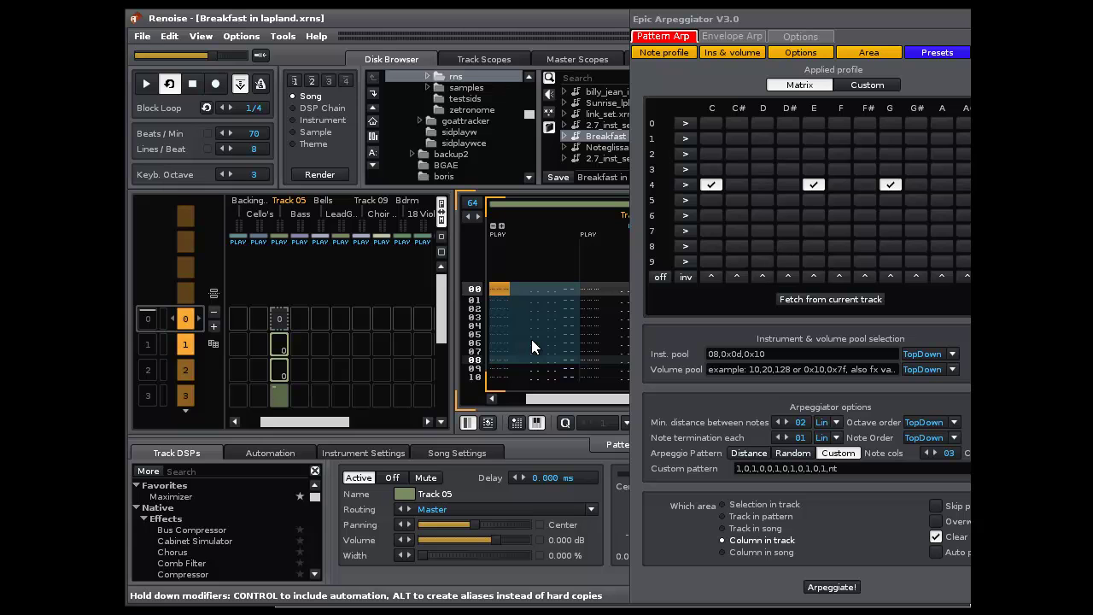
key("ctrl+Down")
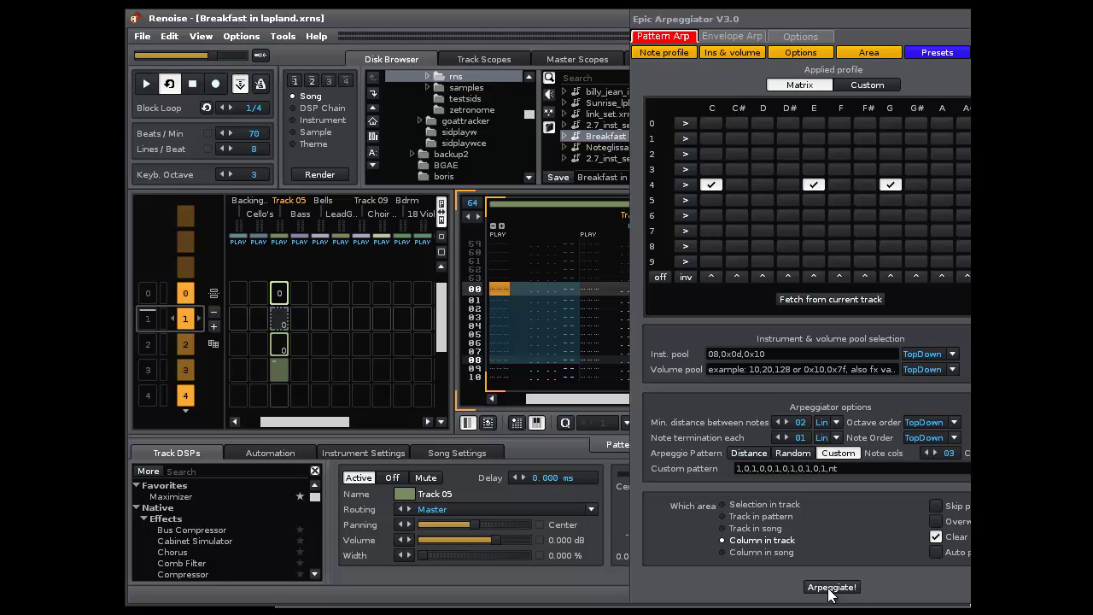
left_click(721, 516)
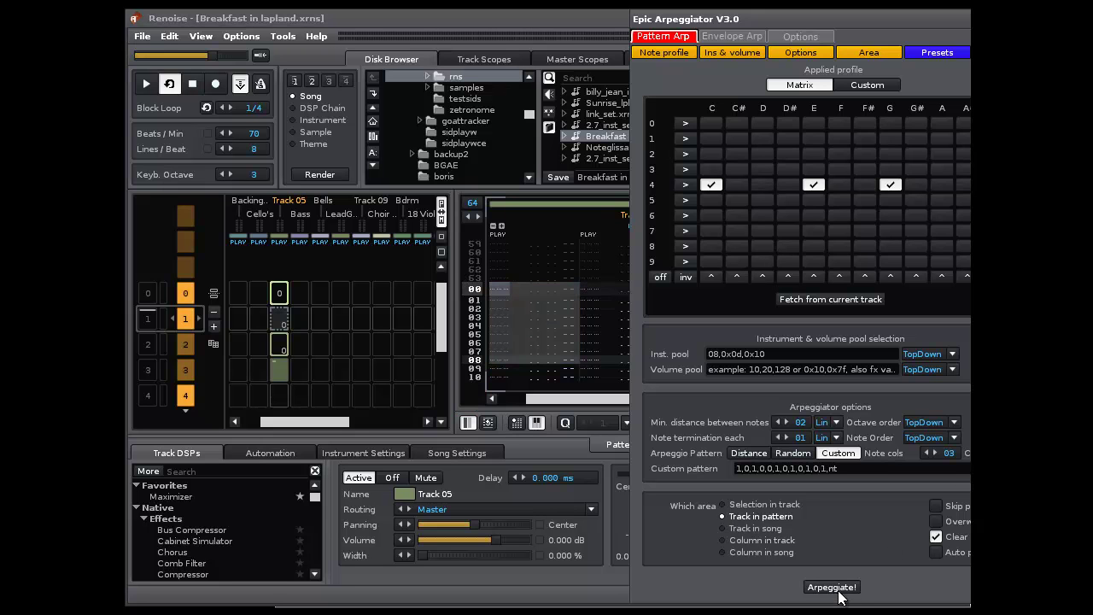
left_click(839, 589)
left_click(827, 587)
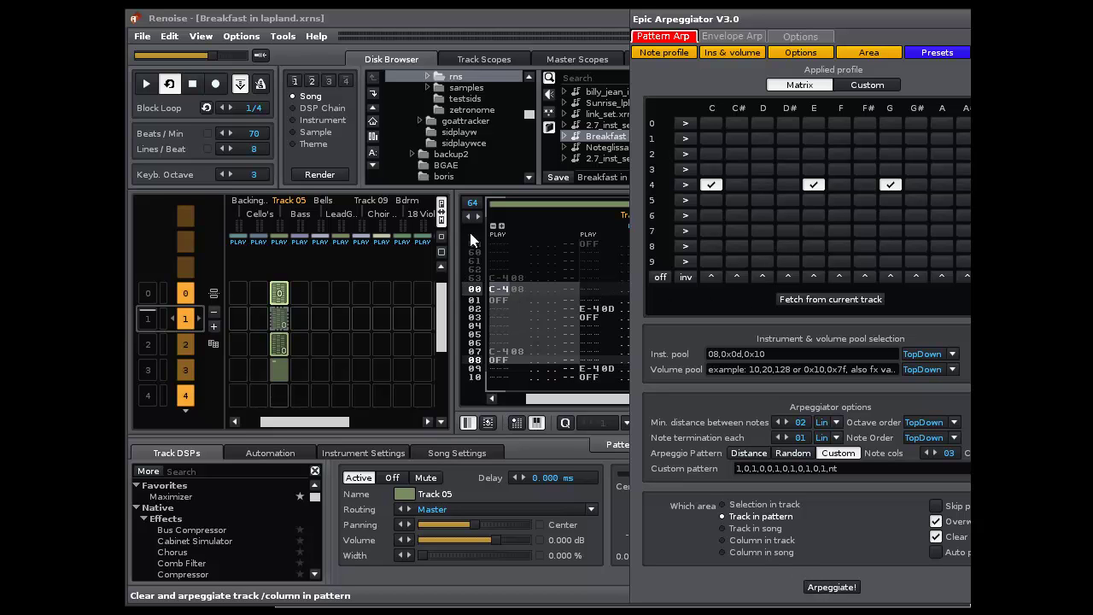
- Collapse the pattern matrix and arpeggiate Track 05 with Overwrite Alias off and Auto play result on, stopping the playback
left_click(442, 206)
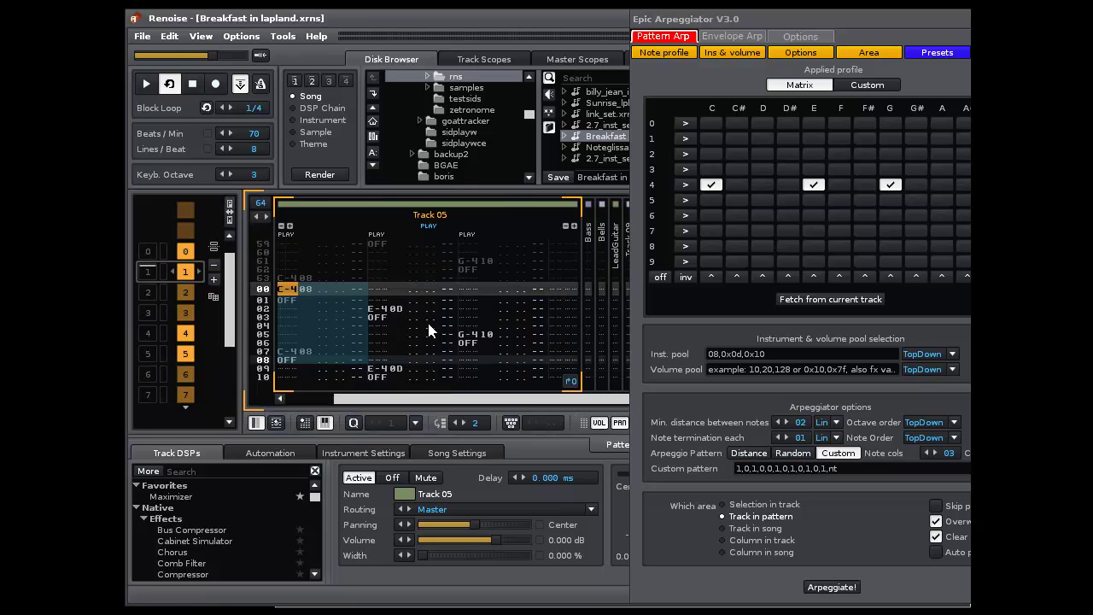
left_click(936, 523)
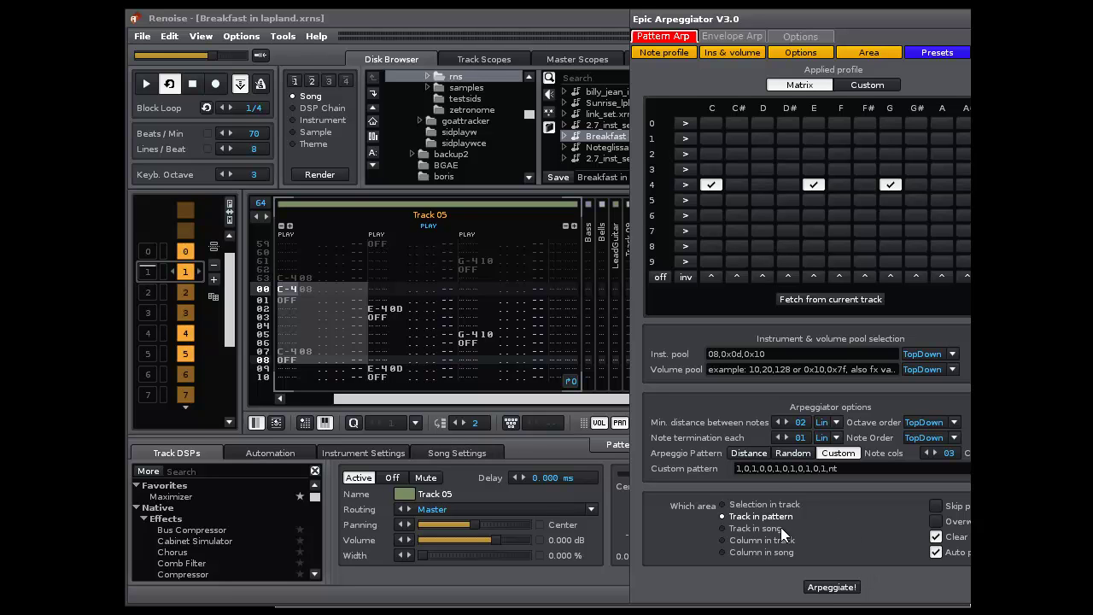
left_click(832, 588)
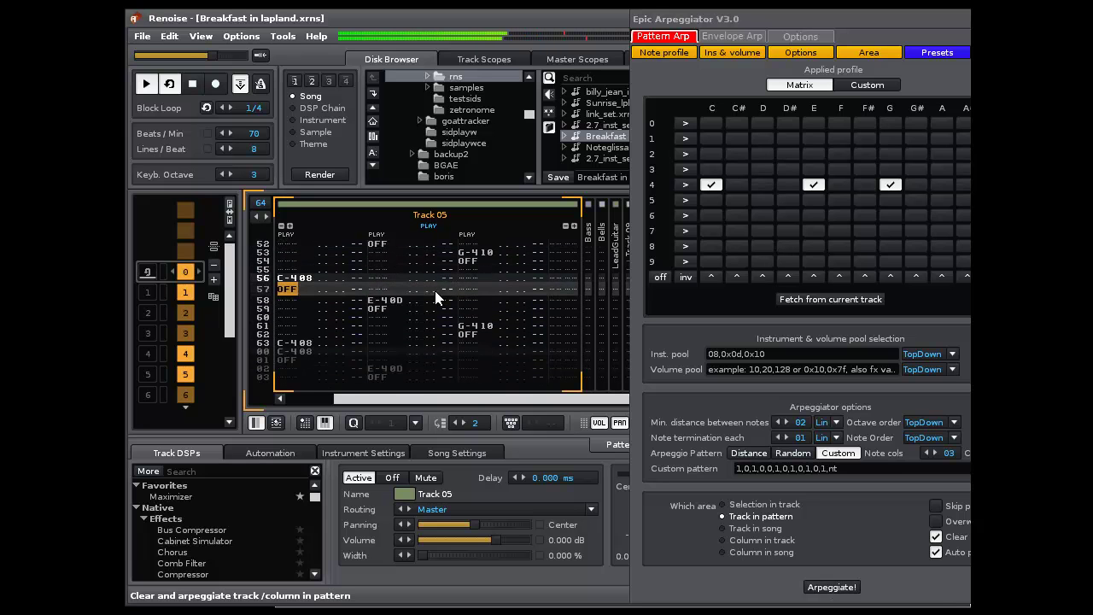
key("space")
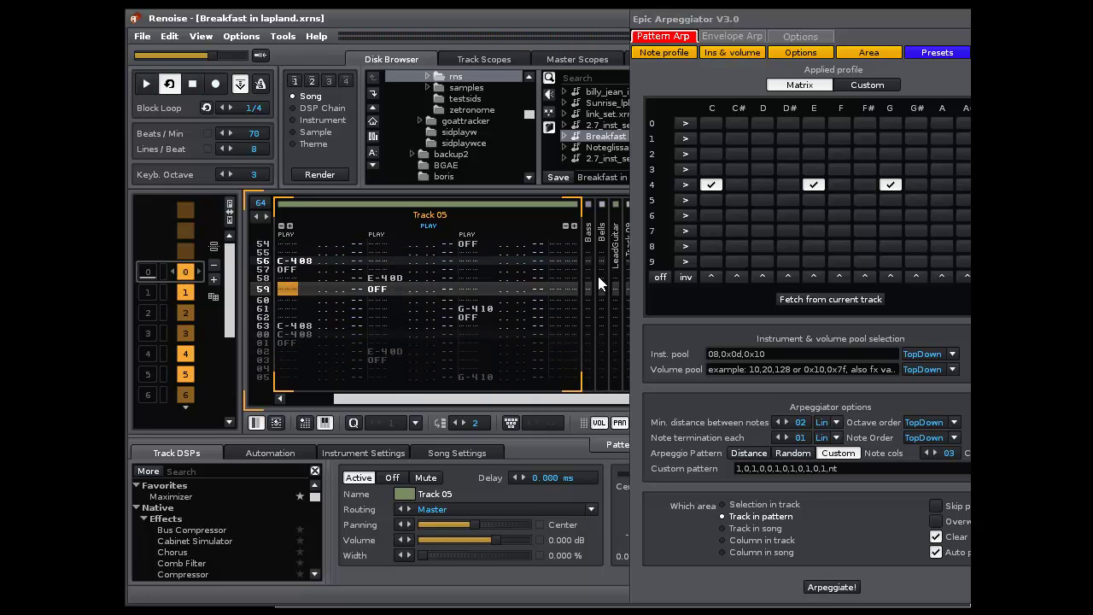
- Move the Epic Arpeggiator window fully into view and show its Envelope Arp settings
left_click_drag(871, 19, 776, 26)
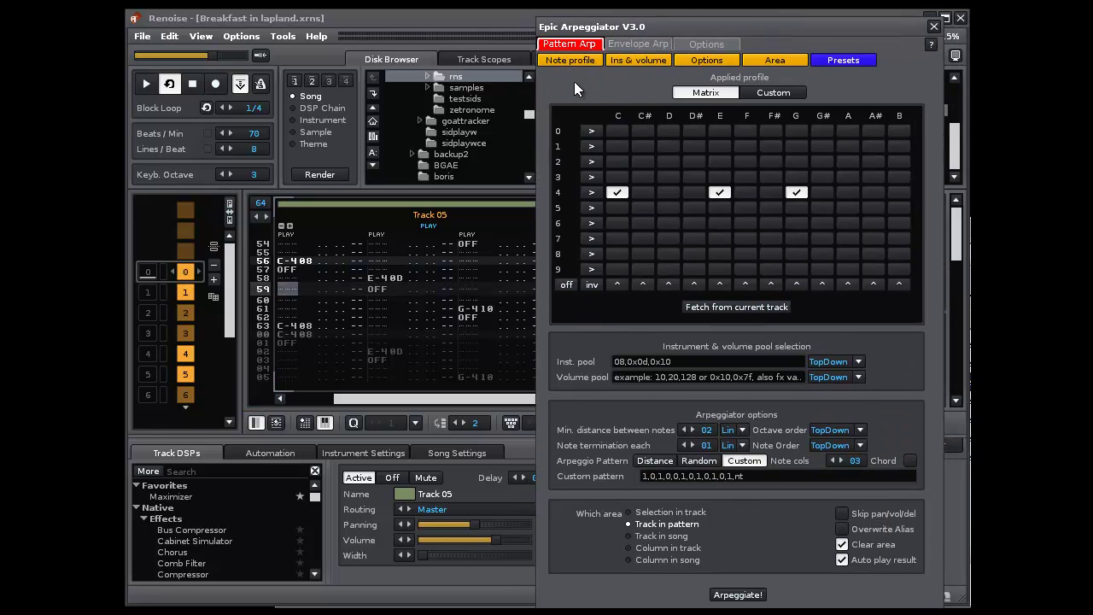
left_click(628, 45)
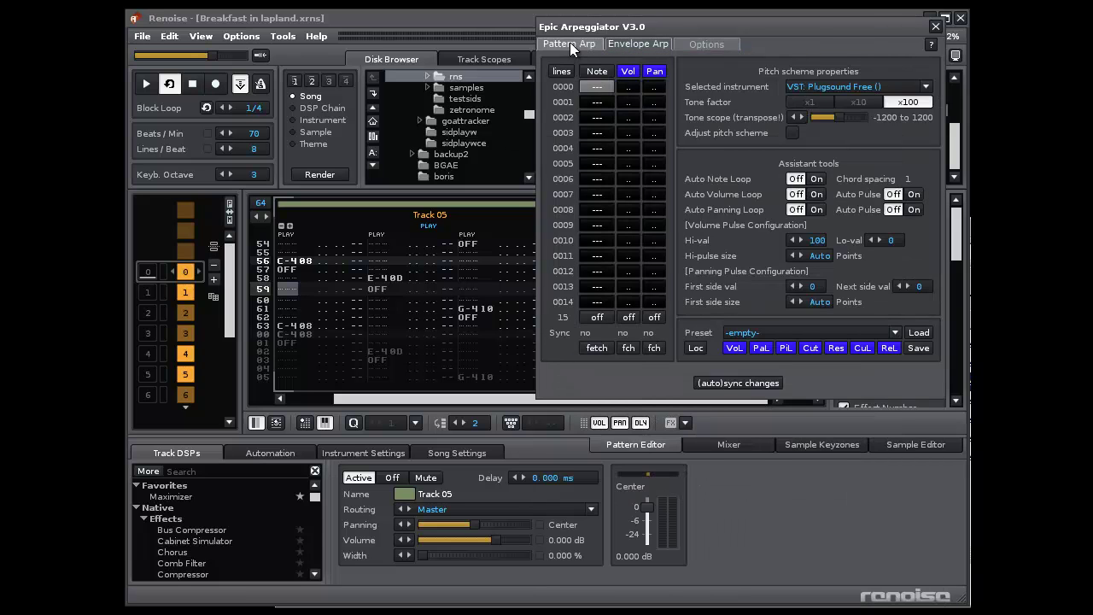